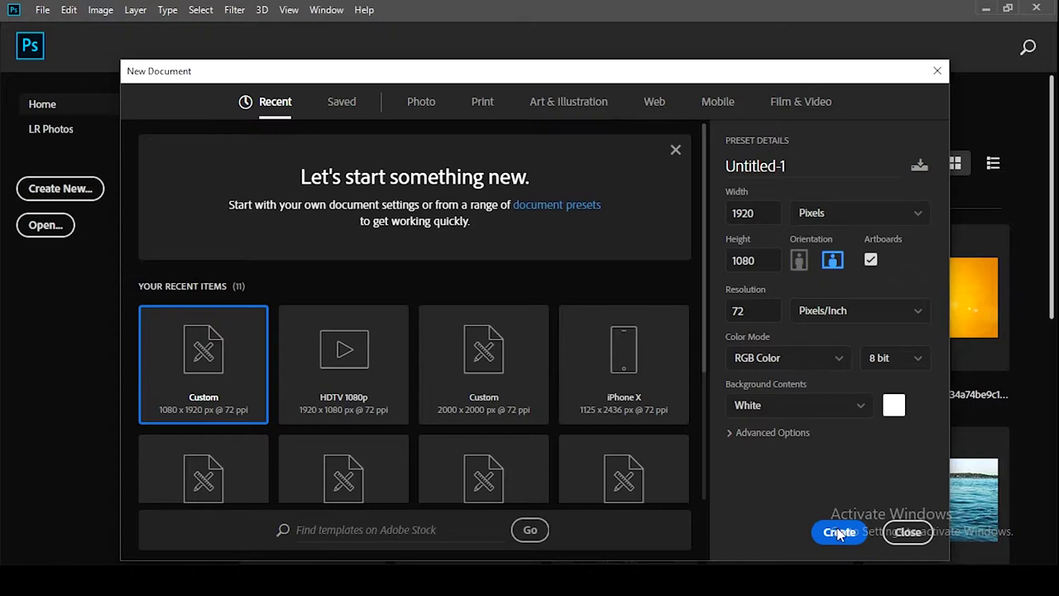
# - Create a 1920×1080 document, then open the cloudy sky, istockphoto, white-shirt portrait and wheat field images together
pyautogui.click(840, 532)
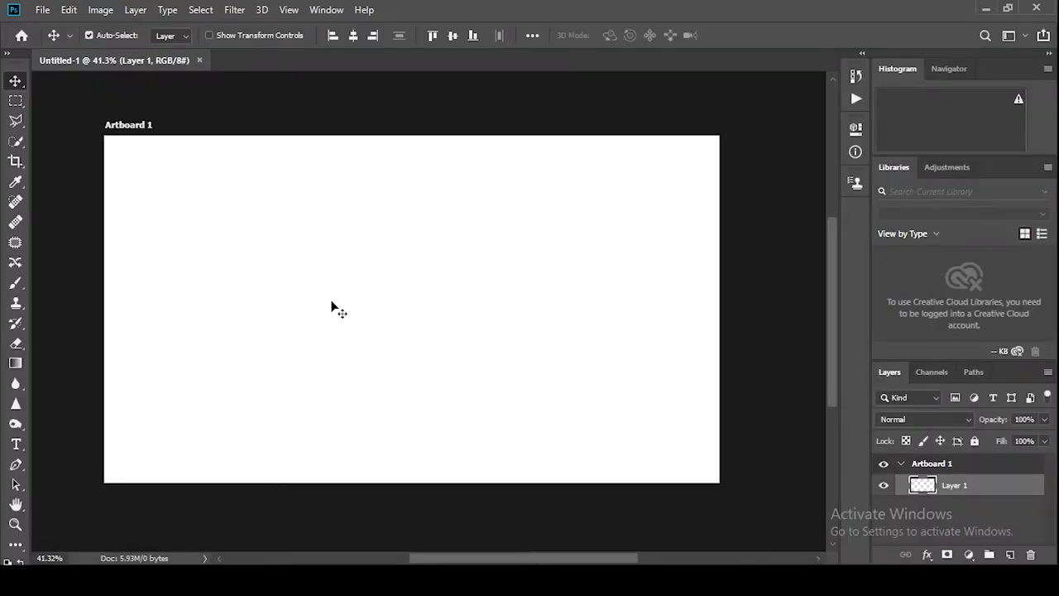
pyautogui.hotkey('ctrl', 'o')
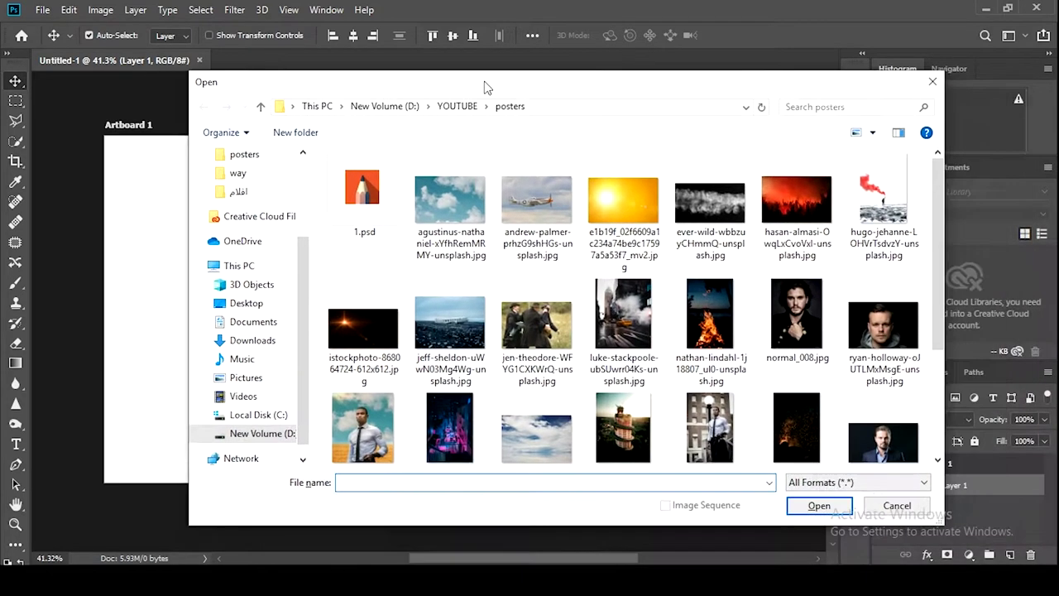
pyautogui.moveTo(487, 87); pyautogui.dragTo(380, 30)
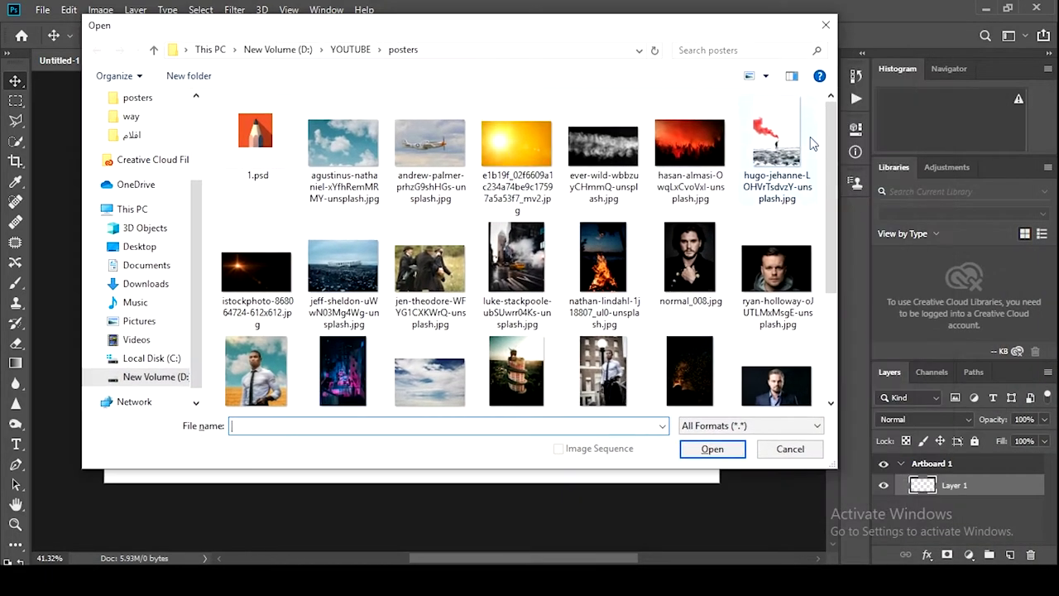
pyautogui.scroll(-2, 463, 248)
pyautogui.click(256, 346)
pyautogui.keyDown('ctrl'); pyautogui.click(604, 244); pyautogui.keyUp('ctrl')
pyautogui.scroll(2, 470, 271)
pyautogui.keyDown('ctrl'); pyautogui.click(344, 129); pyautogui.keyUp('ctrl')
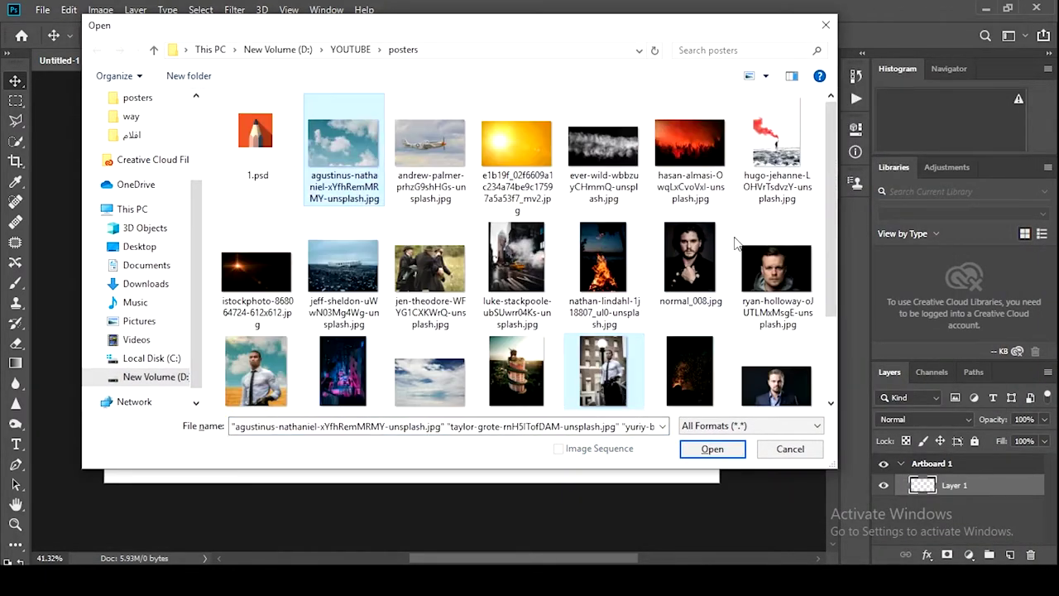
pyautogui.scroll(-2, 711, 273)
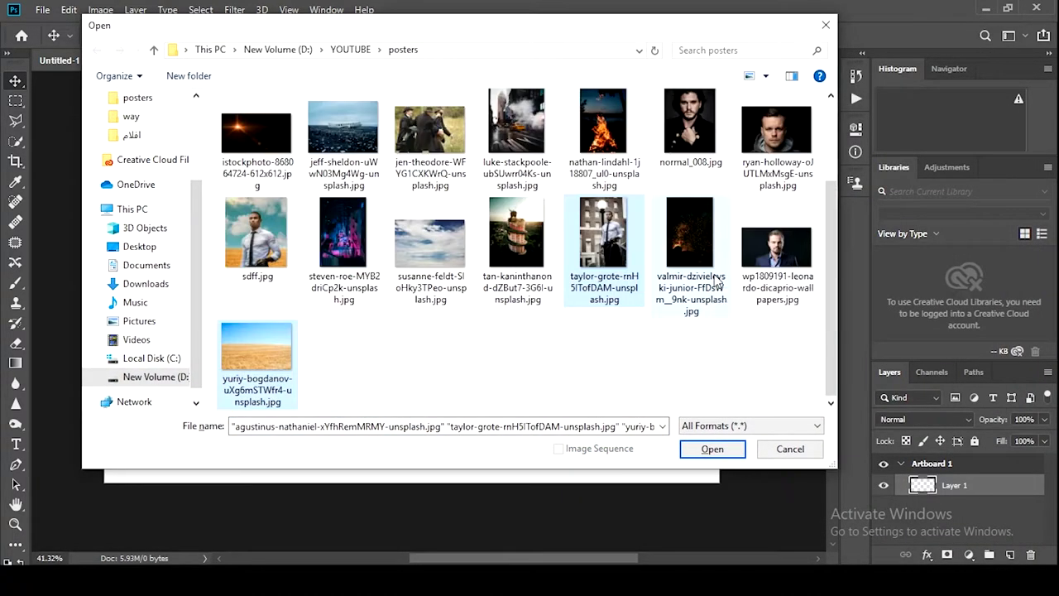
pyautogui.scroll(2, 716, 281)
pyautogui.keyDown('ctrl'); pyautogui.click(268, 237); pyautogui.keyUp('ctrl')
pyautogui.click(712, 448)
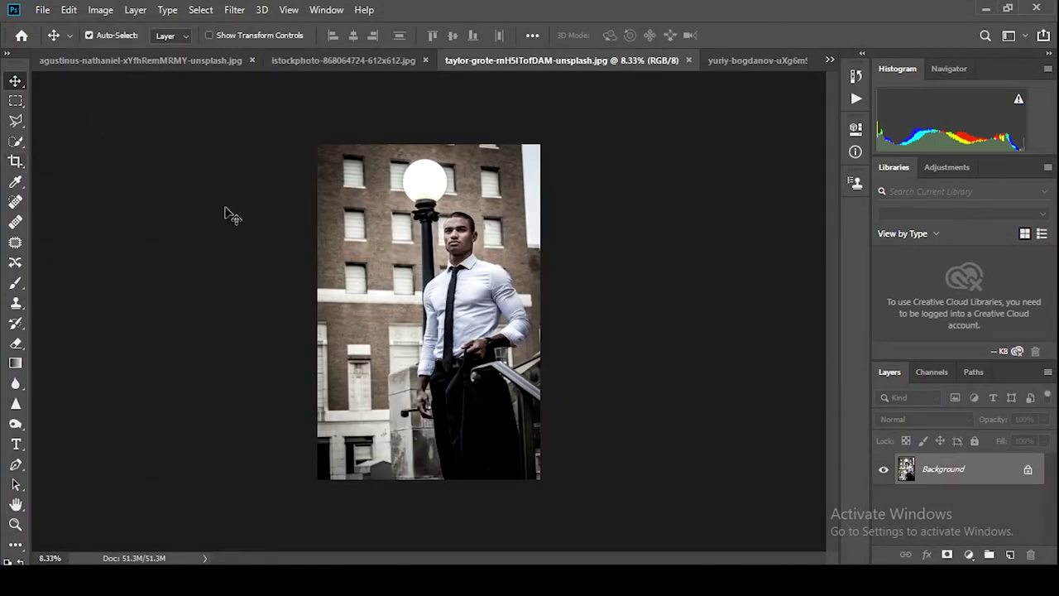
# - With the Polygonal Lasso, zoom in and start outlining the man along his cuff and sleeve
pyautogui.press('l')
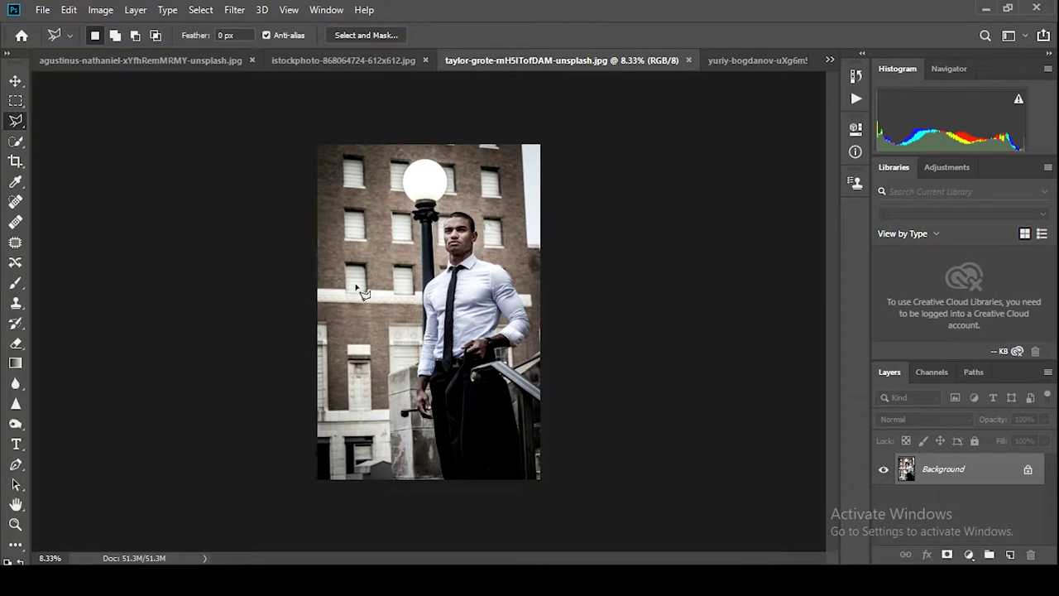
pyautogui.scroll(-1, 494, 379)
pyautogui.scroll(2, 505, 354)
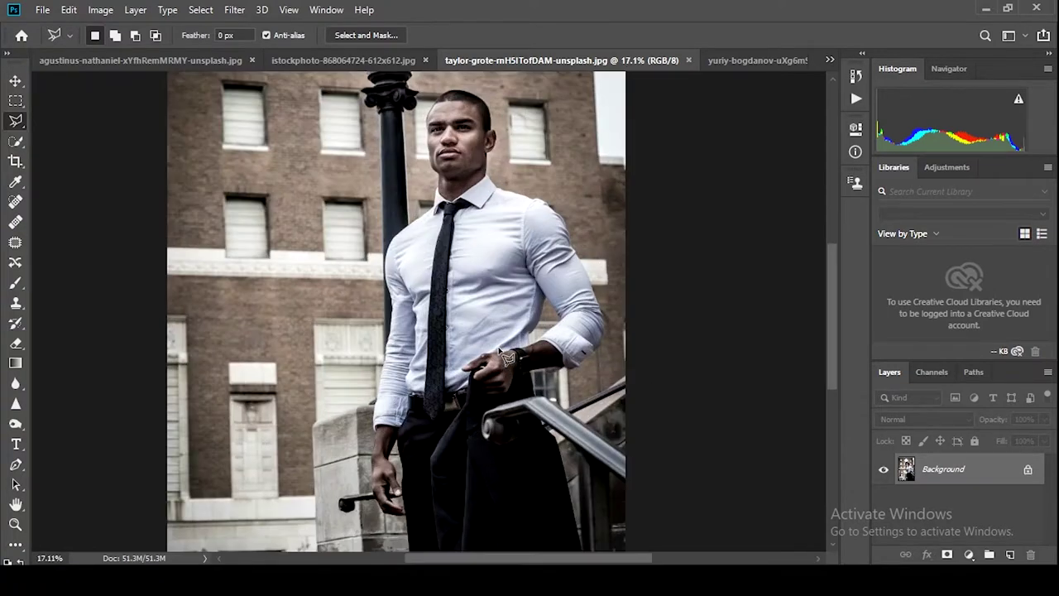
pyautogui.scroll(2, 537, 364)
pyautogui.scroll(2, 571, 377)
pyautogui.scroll(1, 569, 379)
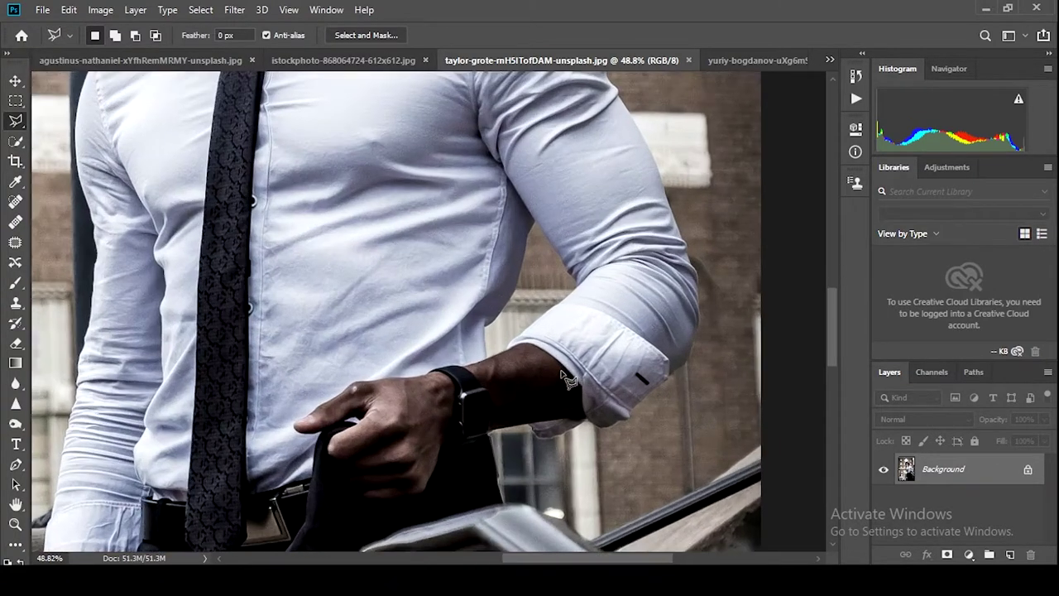
pyautogui.scroll(2, 547, 515)
pyautogui.scroll(1, 506, 509)
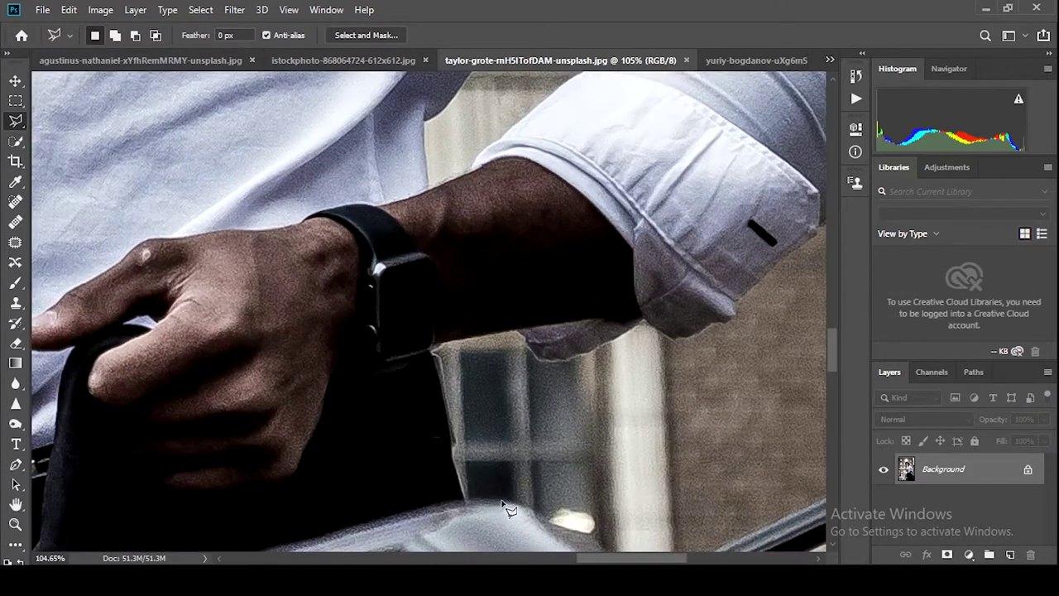
pyautogui.scroll(1, 513, 507)
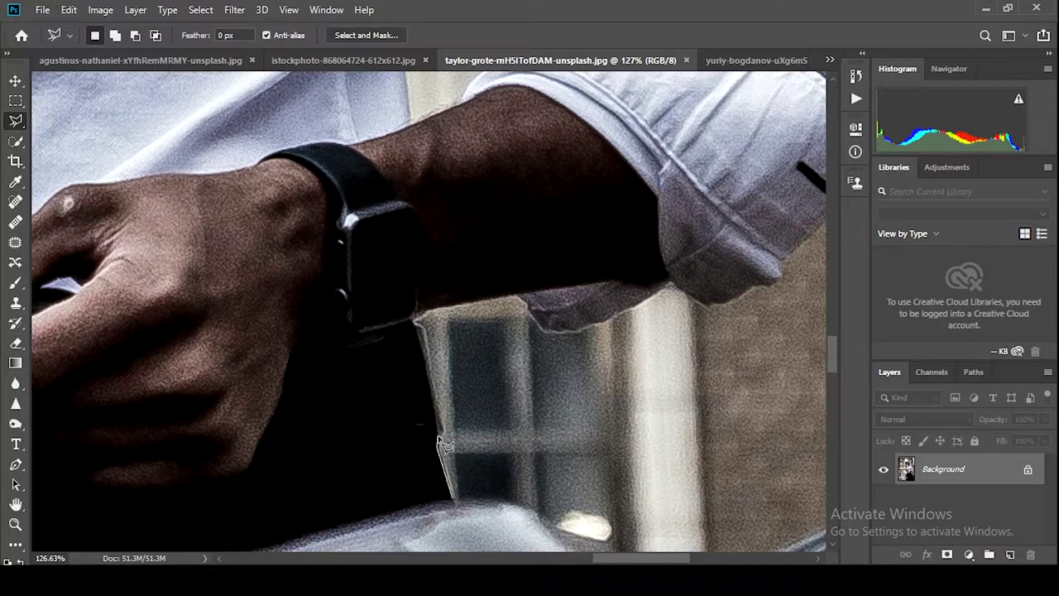
pyautogui.click(530, 302)
pyautogui.click(638, 281)
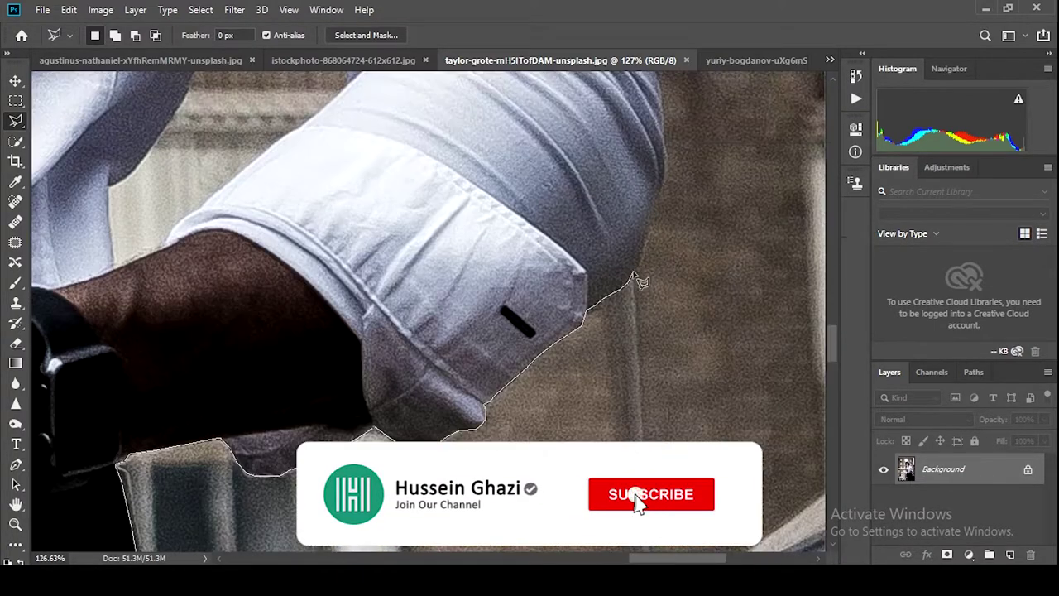
# - Continue tracing around his head, shirt and arms, closing the selection at his hand
pyautogui.scroll(3, 639, 281)
pyautogui.scroll(3, 637, 224)
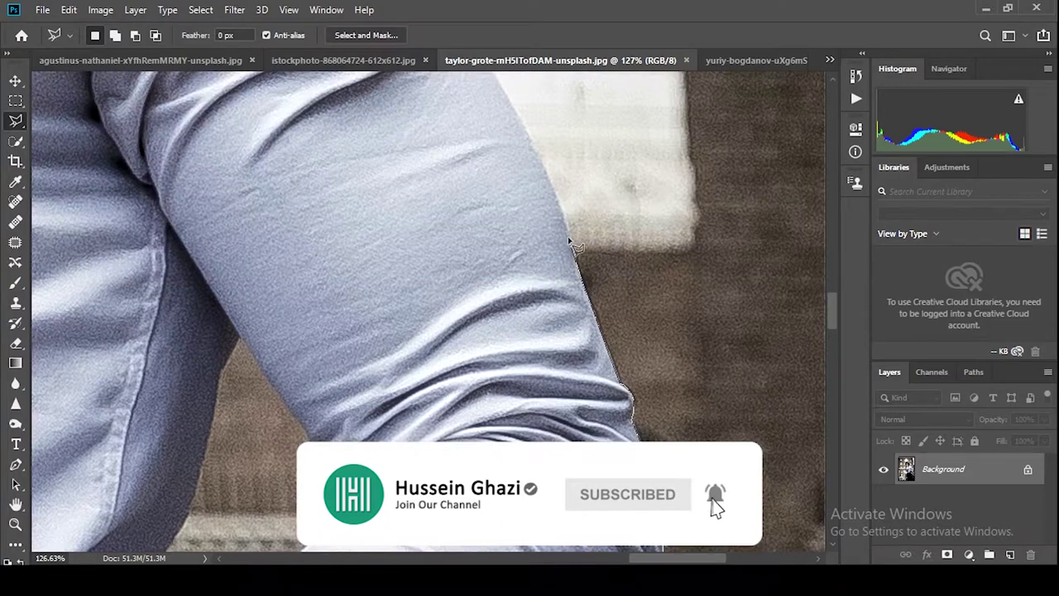
pyautogui.scroll(3, 569, 242)
pyautogui.scroll(3, 425, 350)
pyautogui.scroll(2, 348, 207)
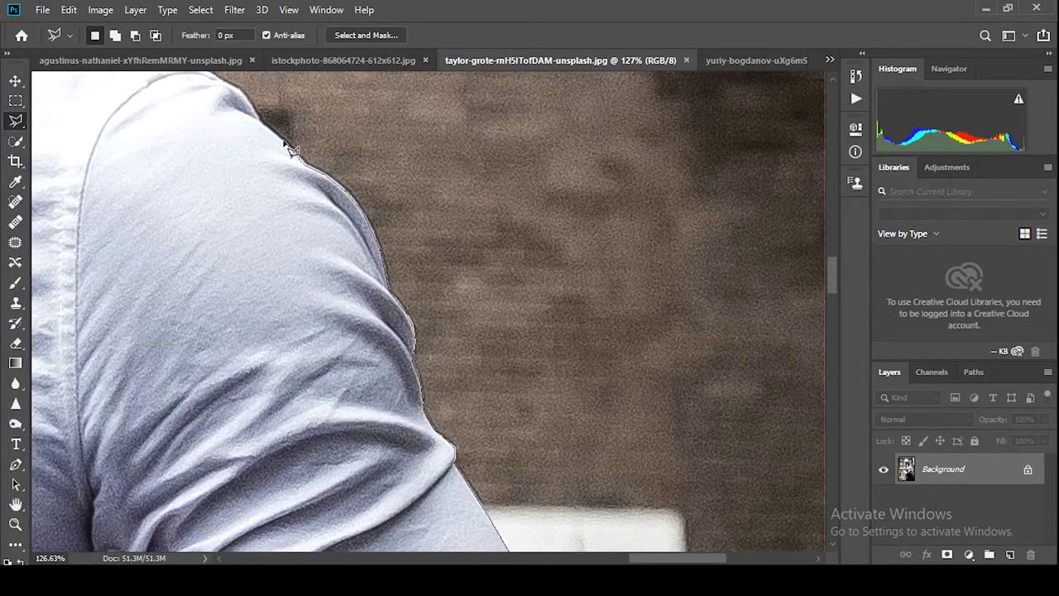
pyautogui.scroll(3, 286, 144)
pyautogui.hscroll(-3, 367, 302)
pyautogui.scroll(3, 374, 235)
pyautogui.hscroll(-2, 381, 331)
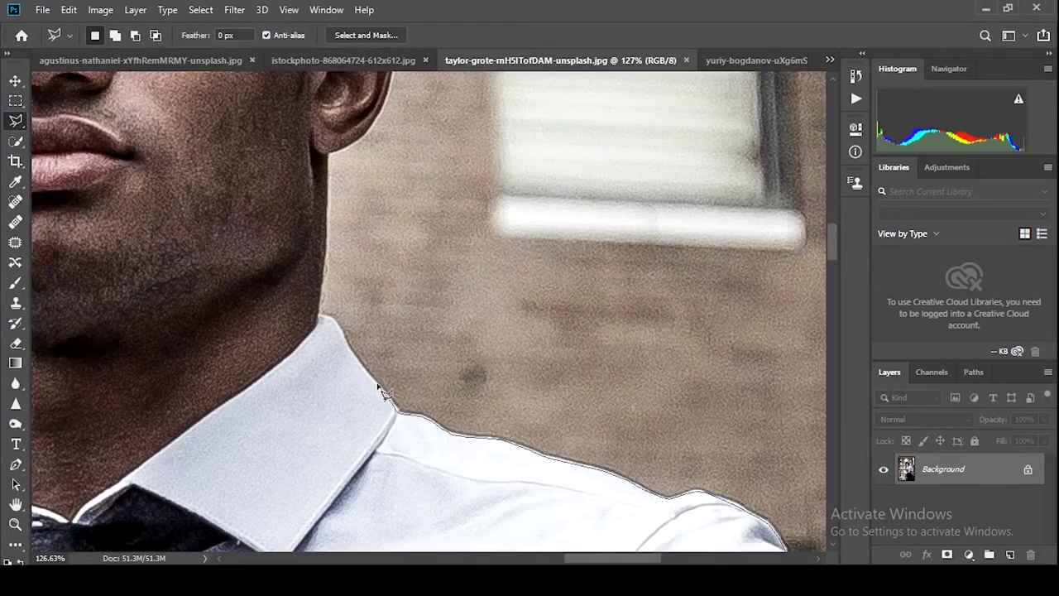
pyautogui.scroll(3, 364, 249)
pyautogui.scroll(3, 364, 216)
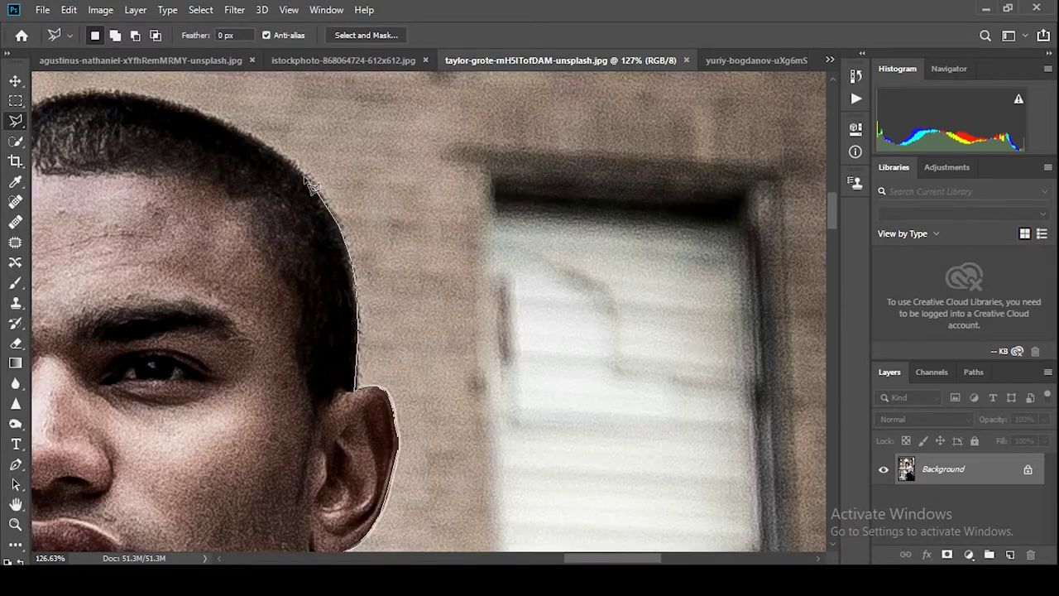
pyautogui.hscroll(-3, 315, 224)
pyautogui.scroll(-2, 182, 315)
pyautogui.scroll(-3, 178, 339)
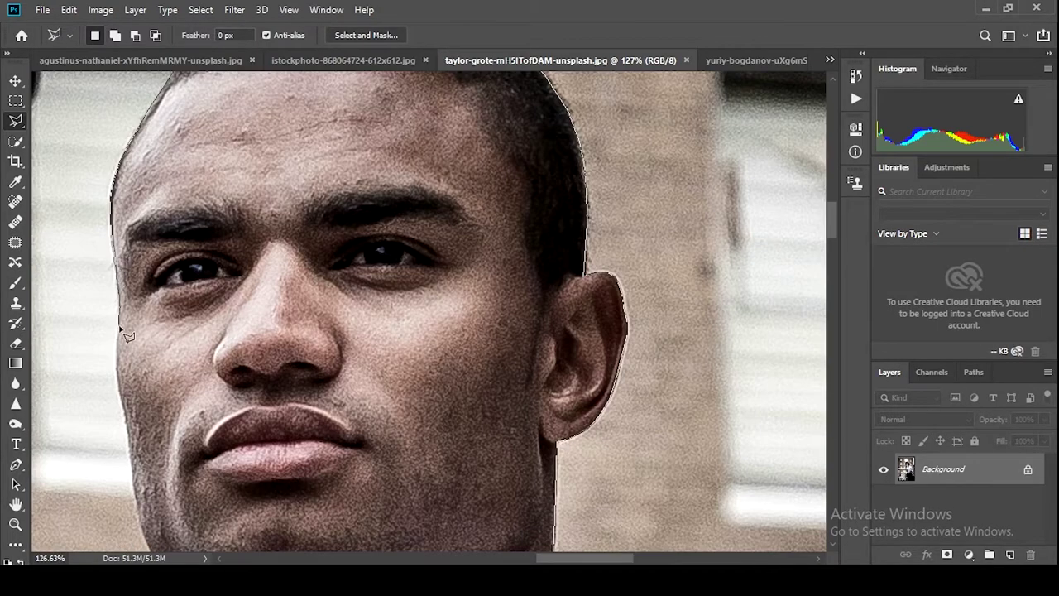
pyautogui.scroll(-5, 190, 364)
pyautogui.scroll(-5, 199, 389)
pyautogui.hscroll(-3, 308, 298)
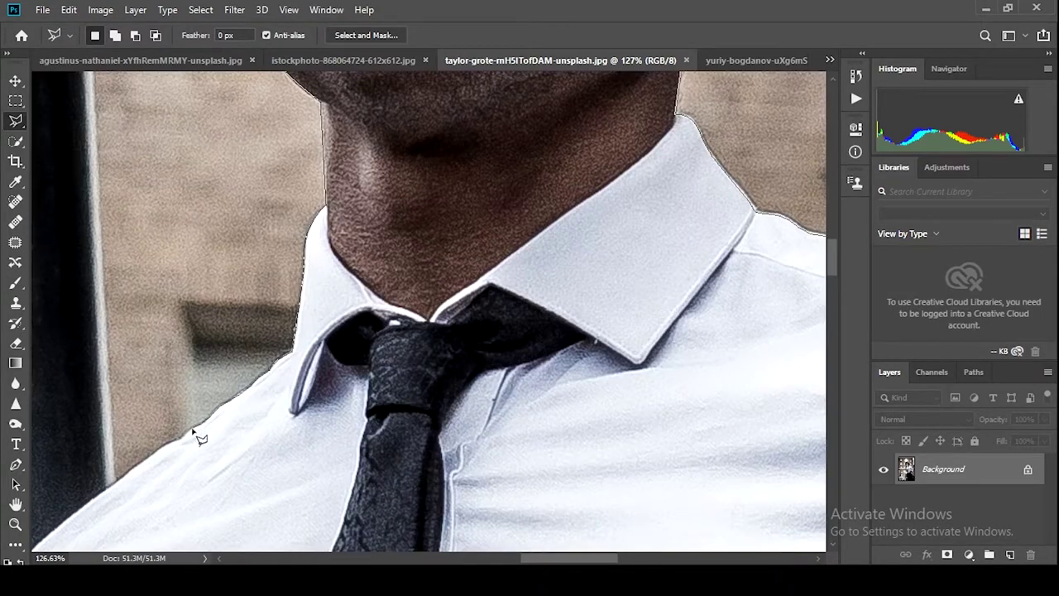
pyautogui.scroll(-5, 248, 381)
pyautogui.hscroll(-3, 248, 381)
pyautogui.scroll(-5, 302, 315)
pyautogui.hscroll(-3, 302, 314)
pyautogui.scroll(-5, 318, 314)
pyautogui.scroll(-5, 339, 290)
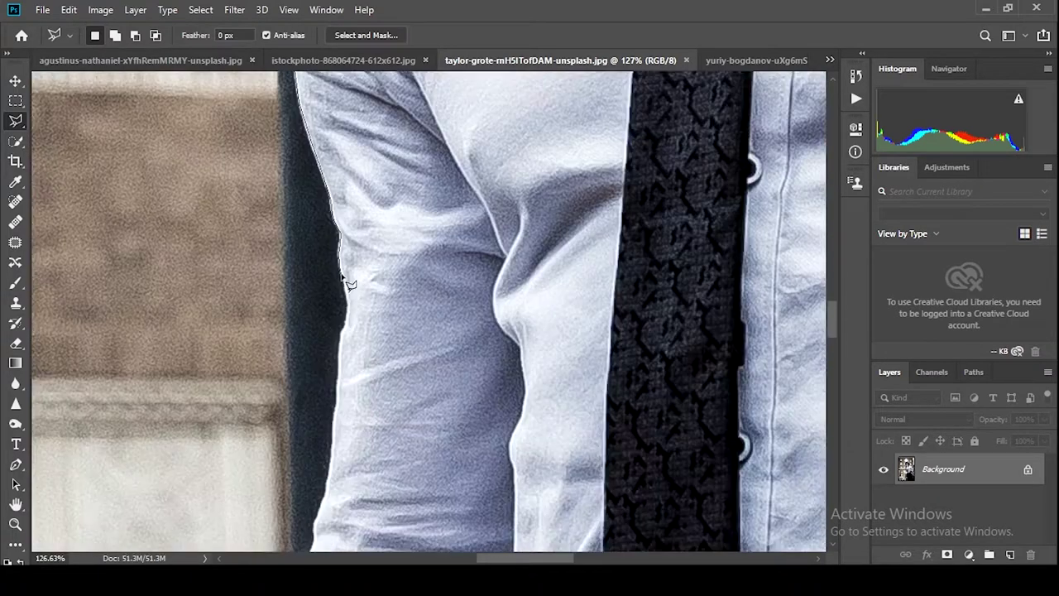
pyautogui.scroll(-5, 341, 381)
pyautogui.scroll(-5, 295, 364)
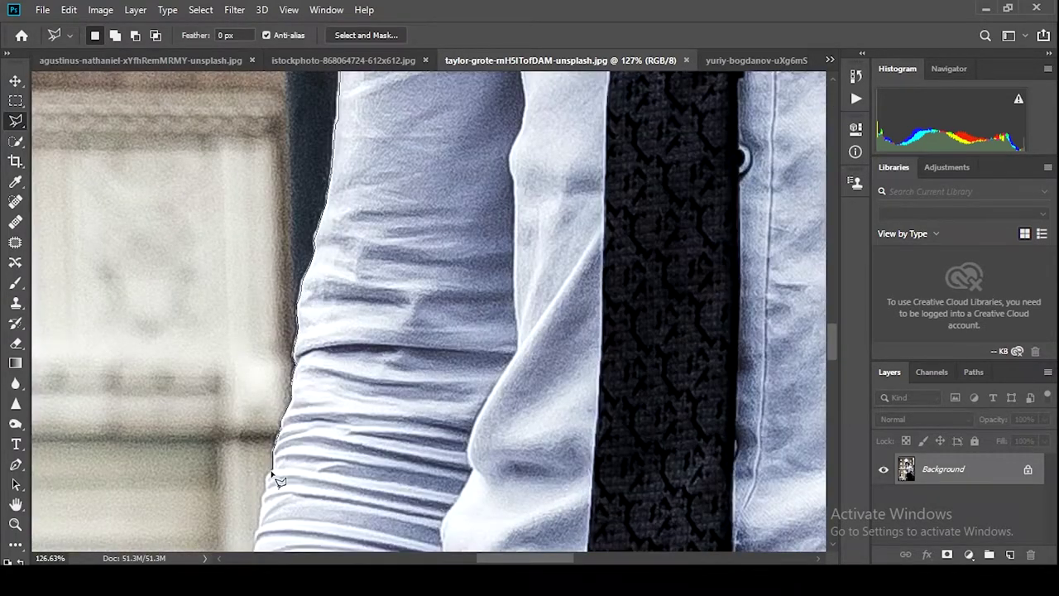
pyautogui.scroll(-5, 278, 478)
pyautogui.scroll(-5, 234, 510)
pyautogui.scroll(-5, 249, 414)
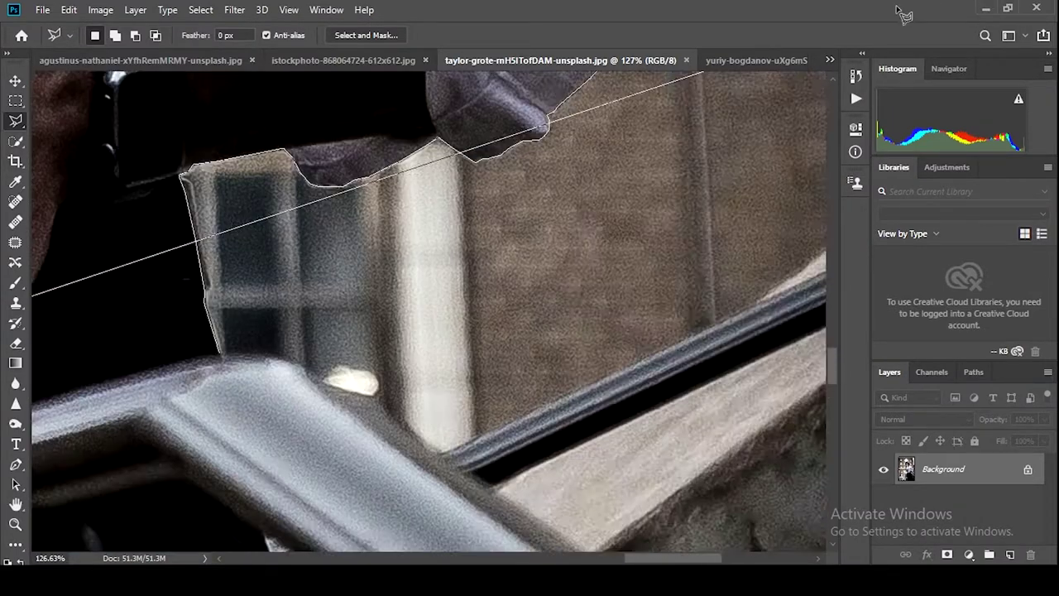
pyautogui.moveTo(238, 360); pyautogui.dragTo(397, 453)
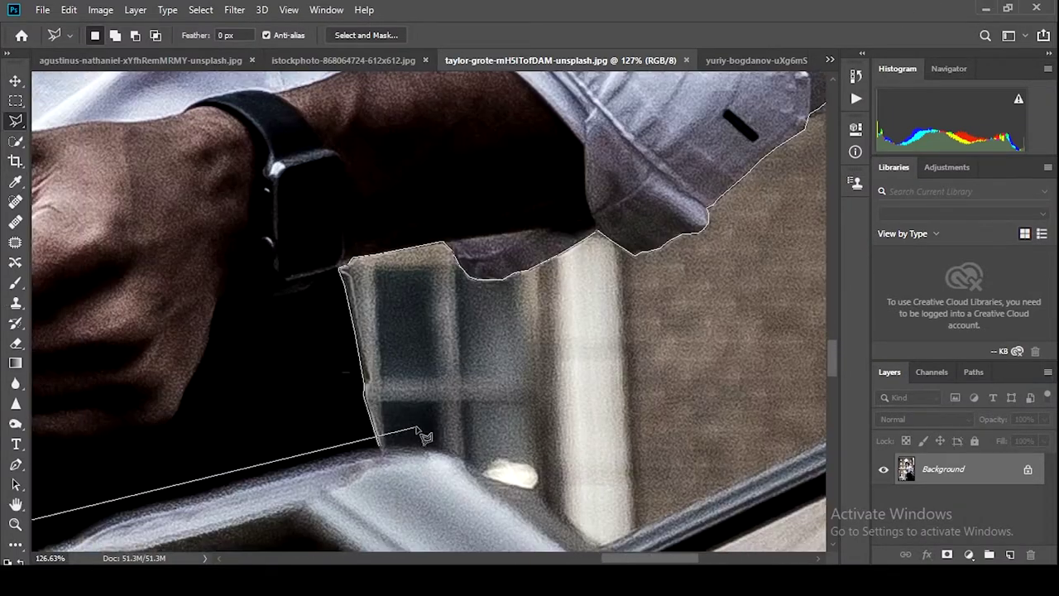
pyautogui.doubleClick(384, 454)
pyautogui.scroll(-5, 355, 426)
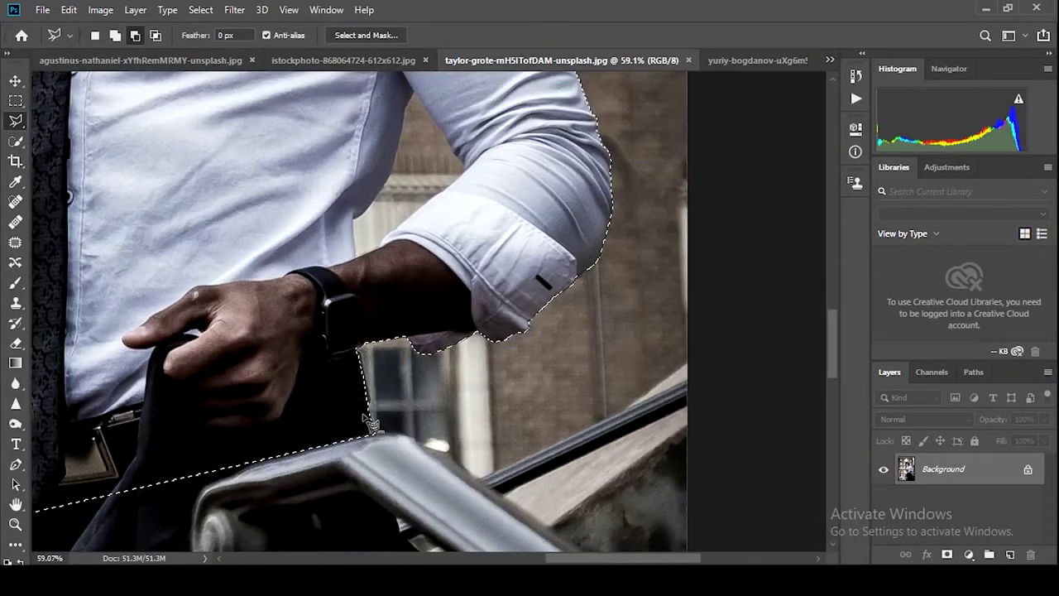
pyautogui.scroll(-5, 353, 426)
pyautogui.scroll(-4, 354, 426)
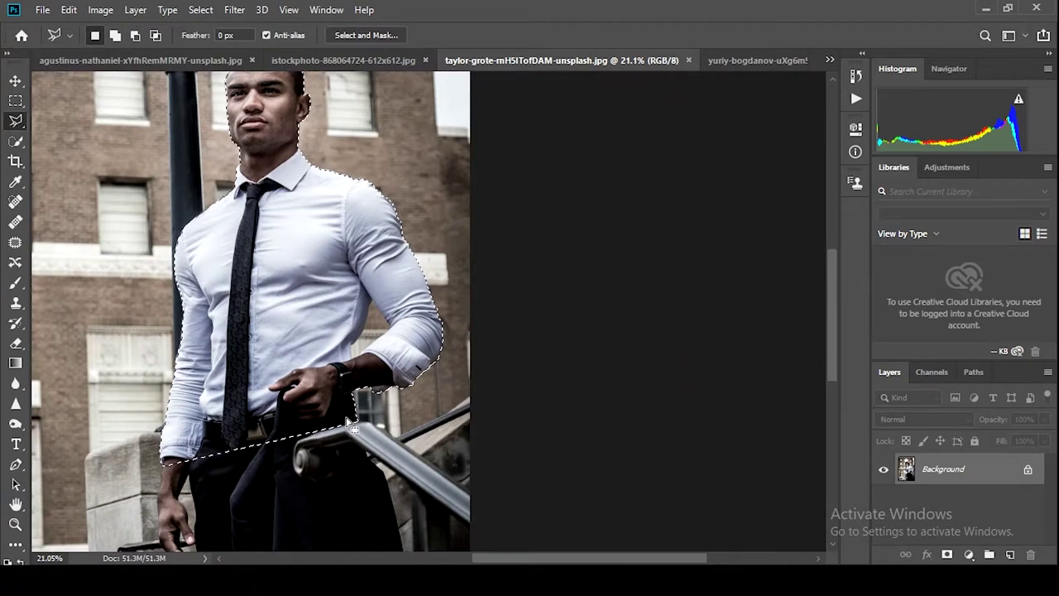
# - Feather the man's selection by 1.5 px and unlock the Background layer
pyautogui.hotkey('shift', 'F6')
pyautogui.write('1.5')
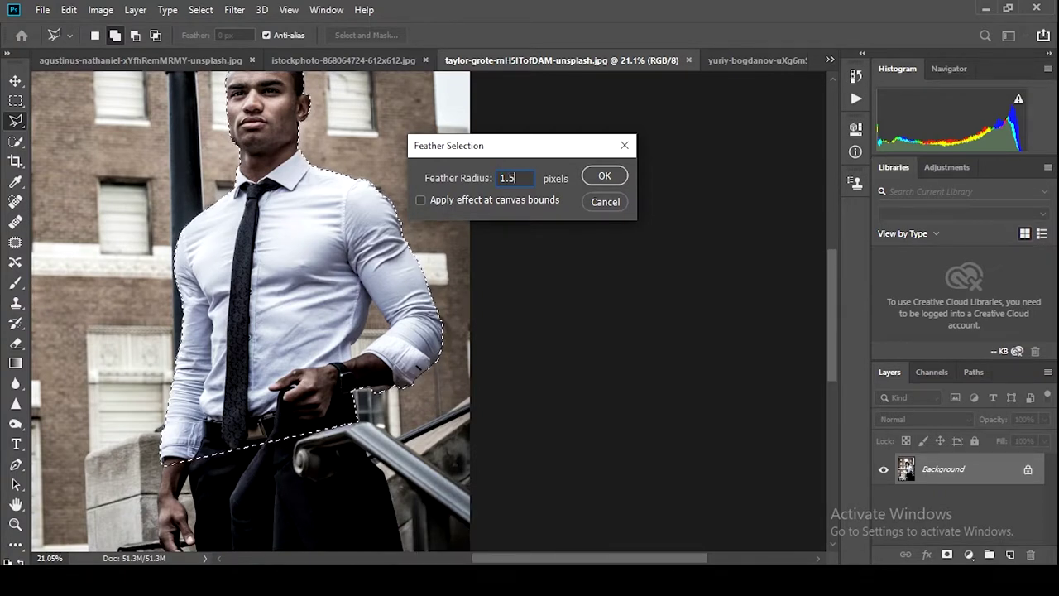
pyautogui.click(603, 177)
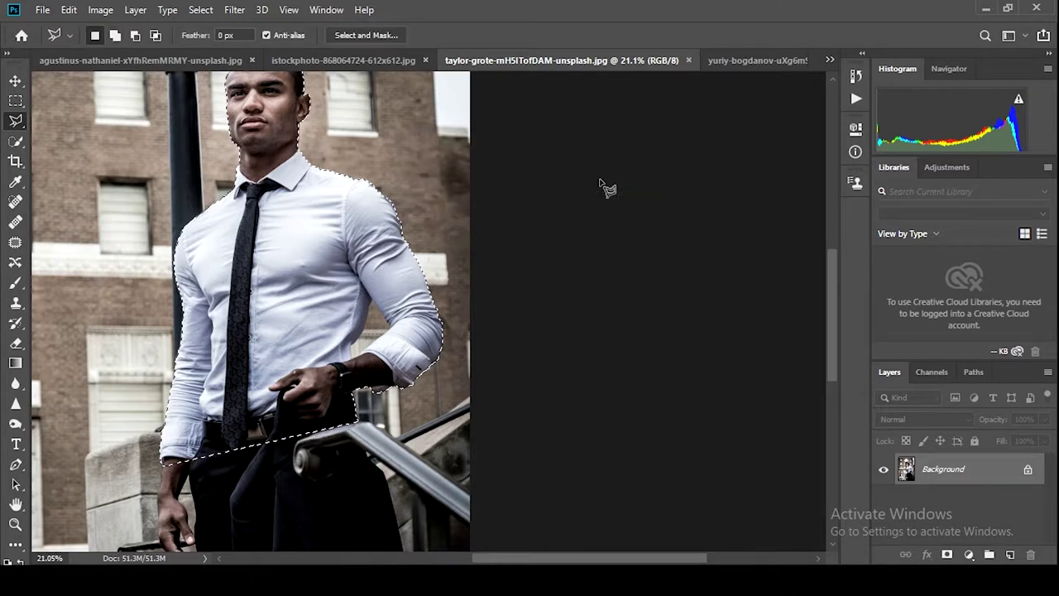
pyautogui.click(15, 83)
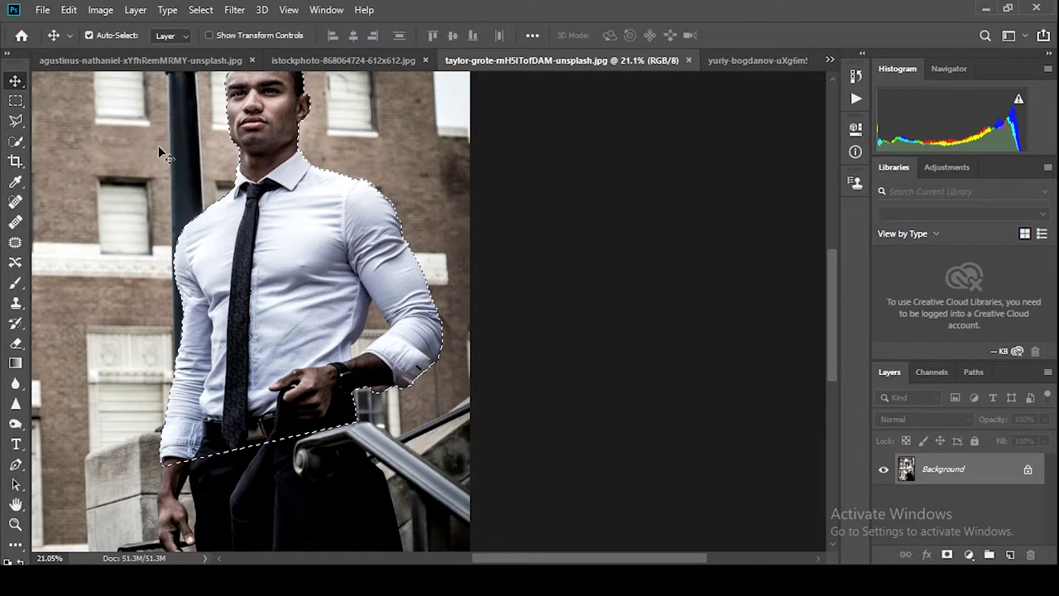
pyautogui.scroll(-5, 158, 146)
pyautogui.scroll(-1, 285, 220)
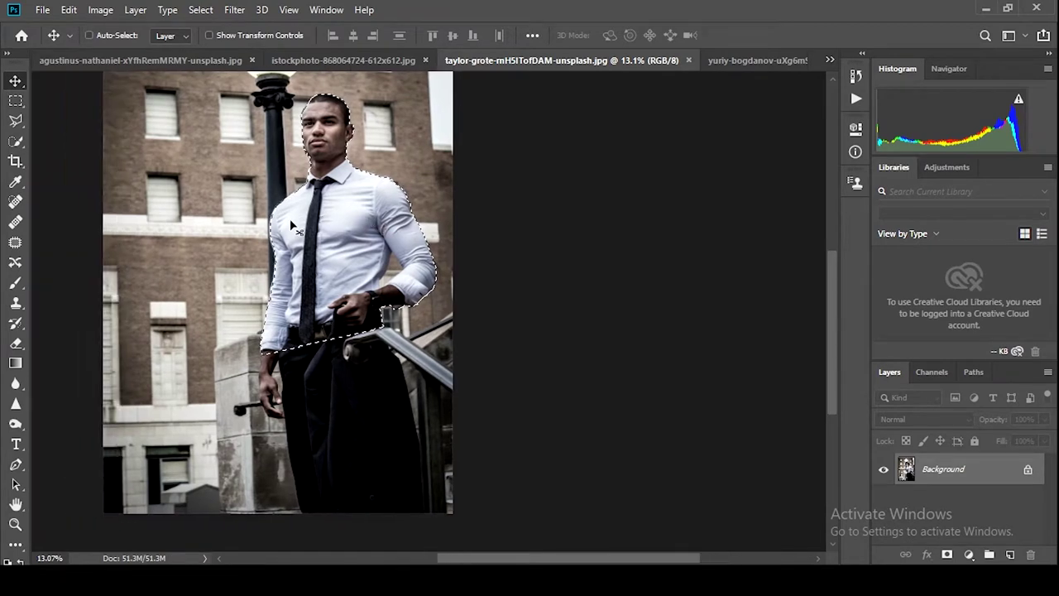
pyautogui.scroll(-2, 286, 220)
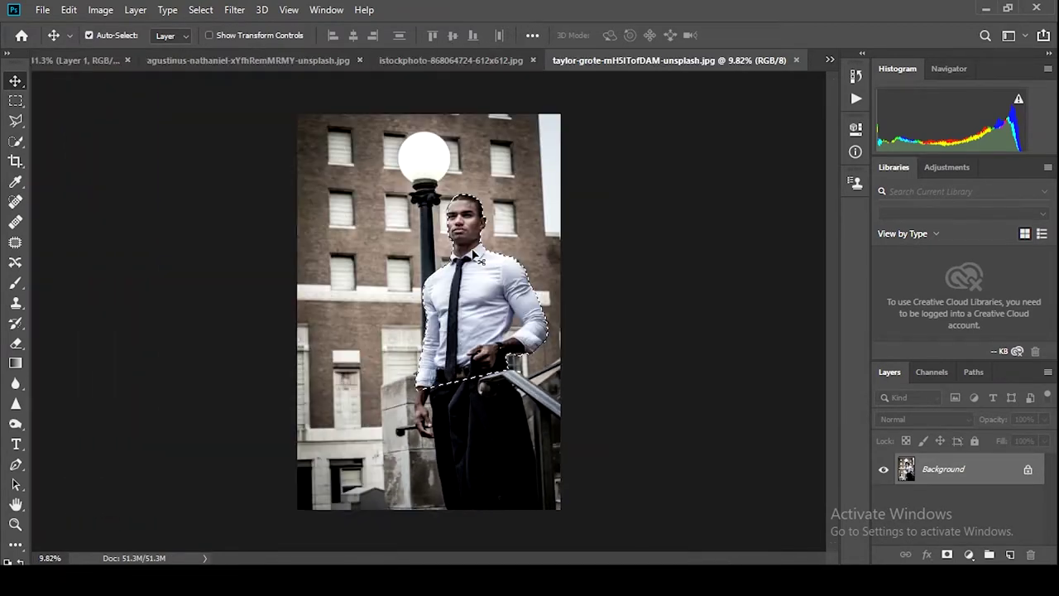
pyautogui.click(1028, 470)
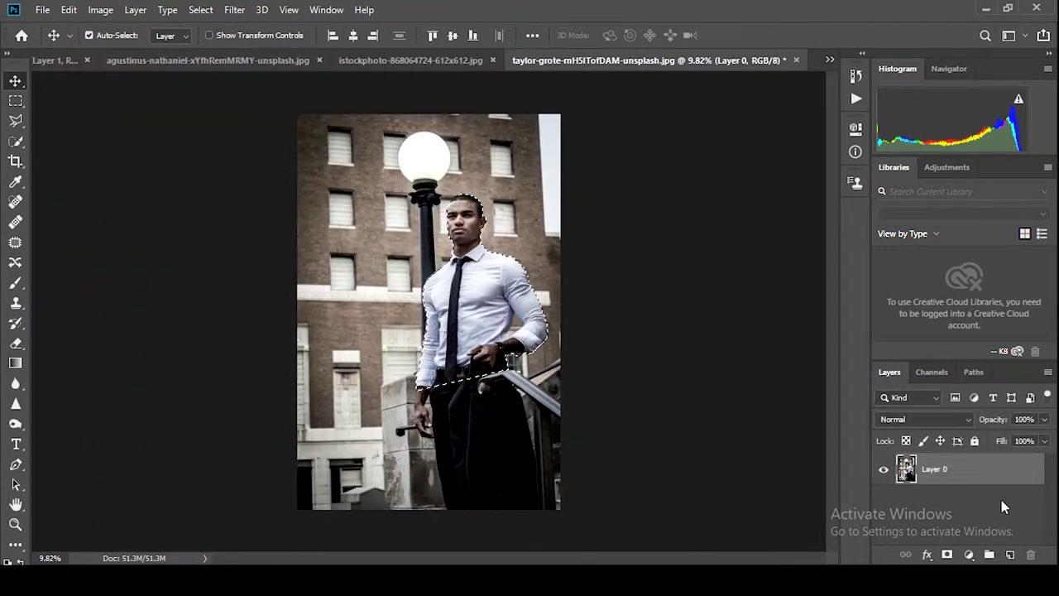
# - Add a layer mask from the selection to Layer 0, then target the layer's pixels
pyautogui.click(949, 555)
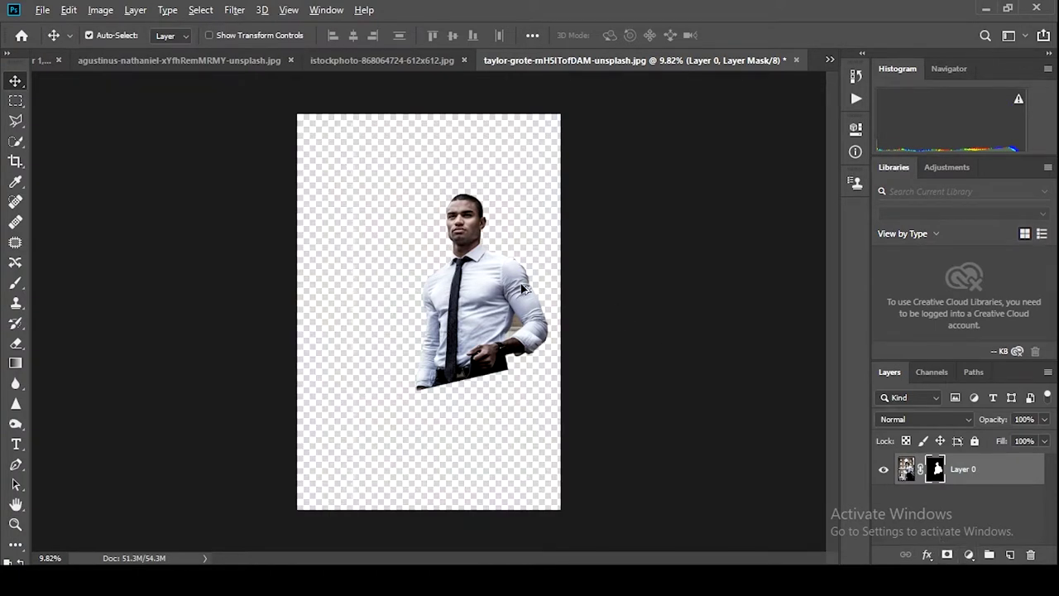
pyautogui.scroll(1, 523, 288)
pyautogui.scroll(3, 531, 274)
pyautogui.scroll(1, 596, 265)
pyautogui.scroll(-1, 599, 267)
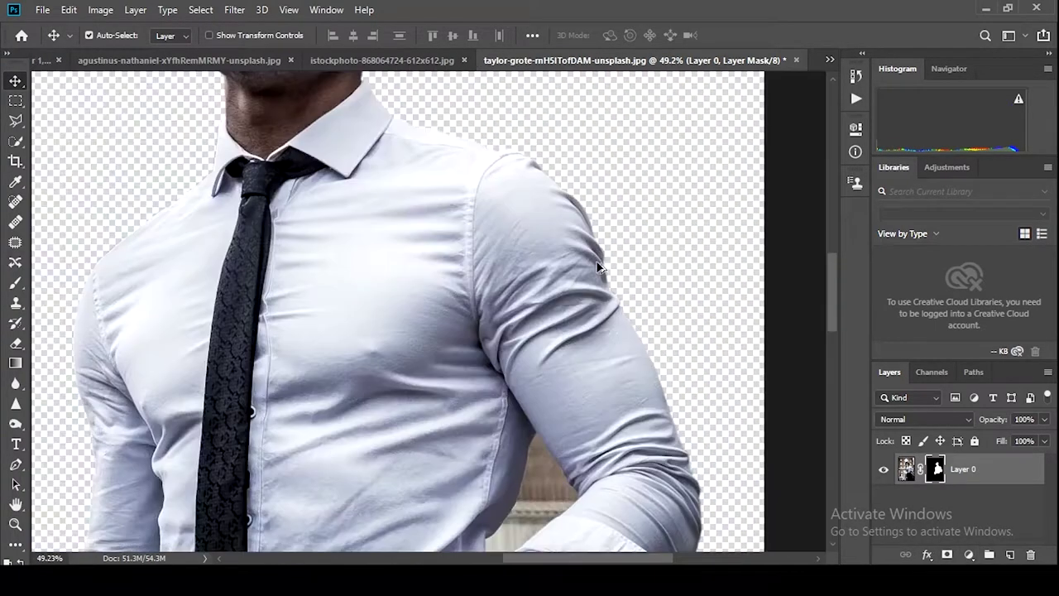
pyautogui.scroll(-1, 599, 267)
pyautogui.scroll(-2, 261, 310)
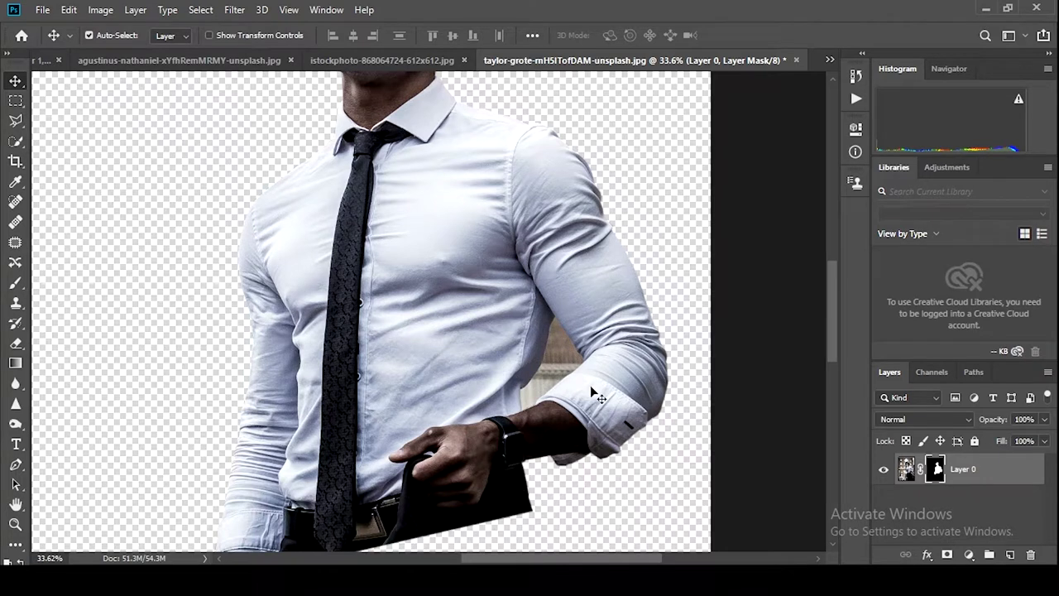
pyautogui.scroll(1, 559, 374)
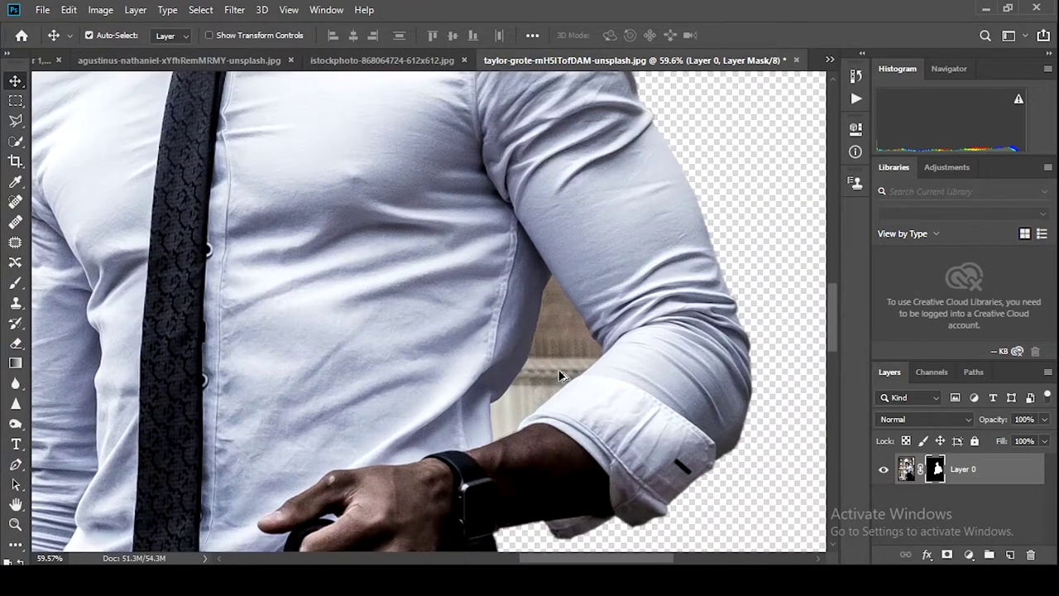
pyautogui.scroll(1, 559, 374)
pyautogui.click(906, 470)
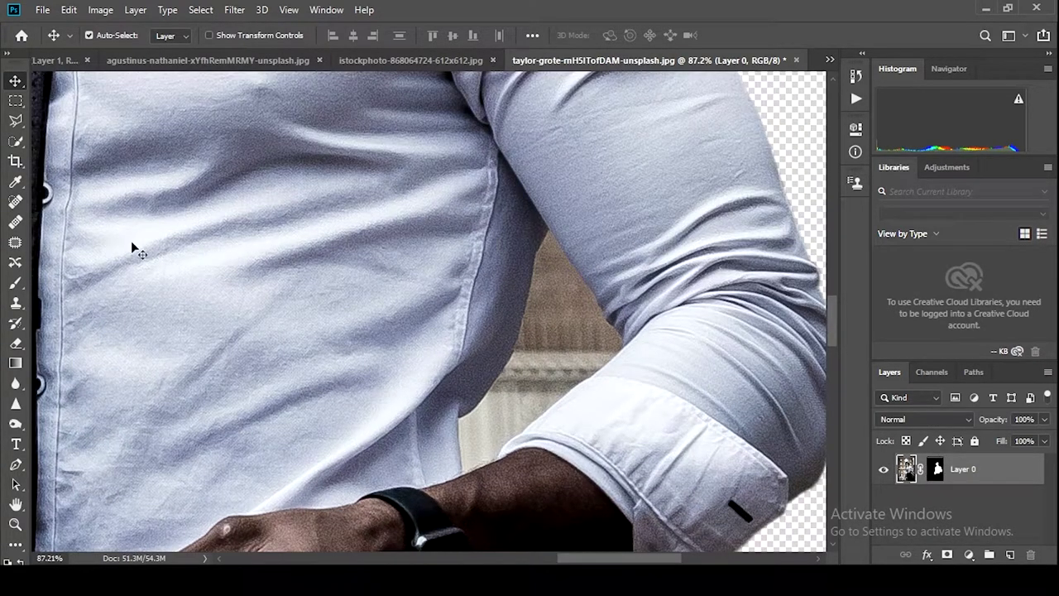
# - Outline the leftover background gap between the man's arm and torso with the Polygonal Lasso
pyautogui.click(15, 120)
pyautogui.scroll(1, 496, 397)
pyautogui.scroll(1, 473, 443)
pyautogui.scroll(1, 473, 443)
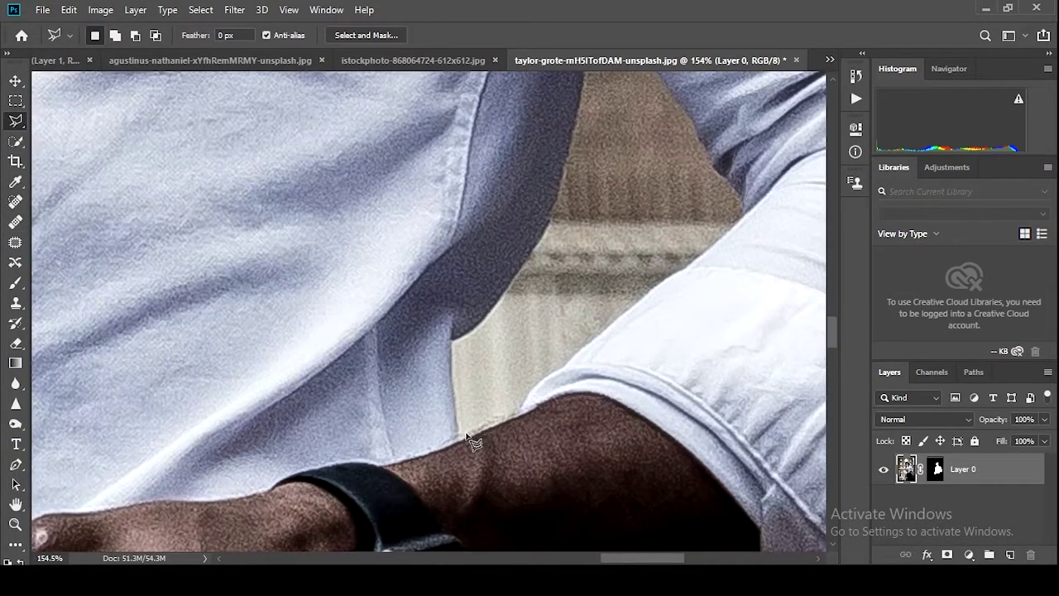
pyautogui.scroll(1, 568, 433)
pyautogui.hscroll(2, 348, 472)
pyautogui.moveTo(396, 361); pyautogui.dragTo(477, 131)
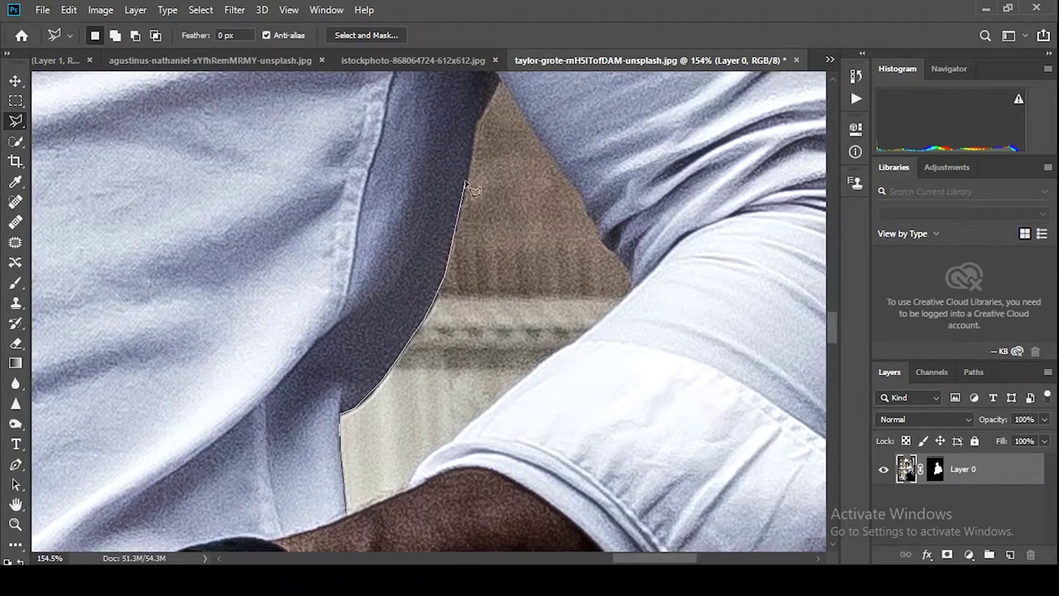
pyautogui.moveTo(559, 162); pyautogui.dragTo(610, 250)
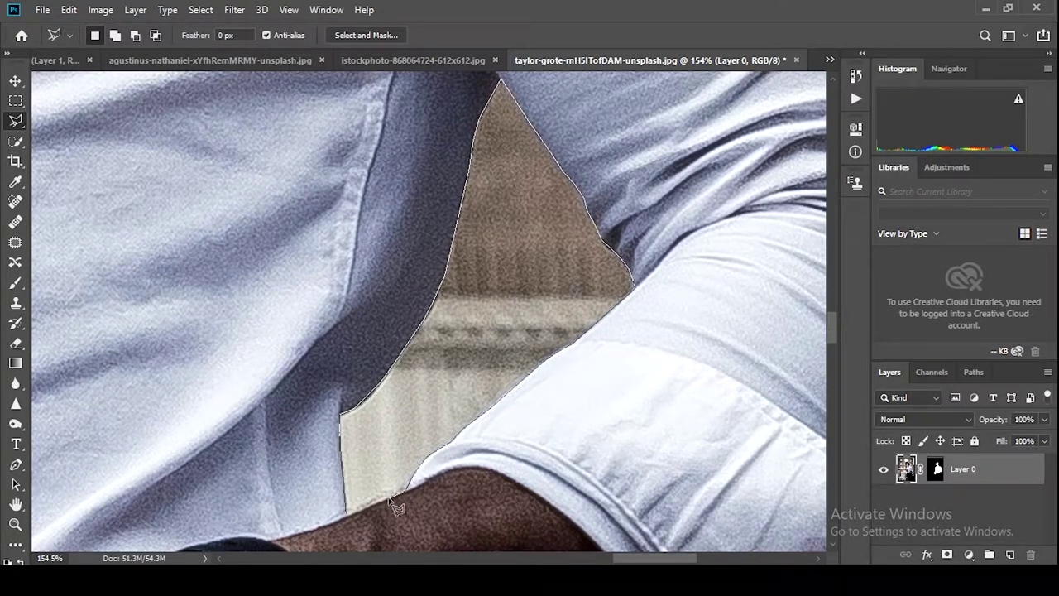
pyautogui.moveTo(397, 507); pyautogui.dragTo(406, 492)
# - Feather the gap selection 1.5 px, delete its contents, and deselect
pyautogui.hotkey('shift', 'F6')
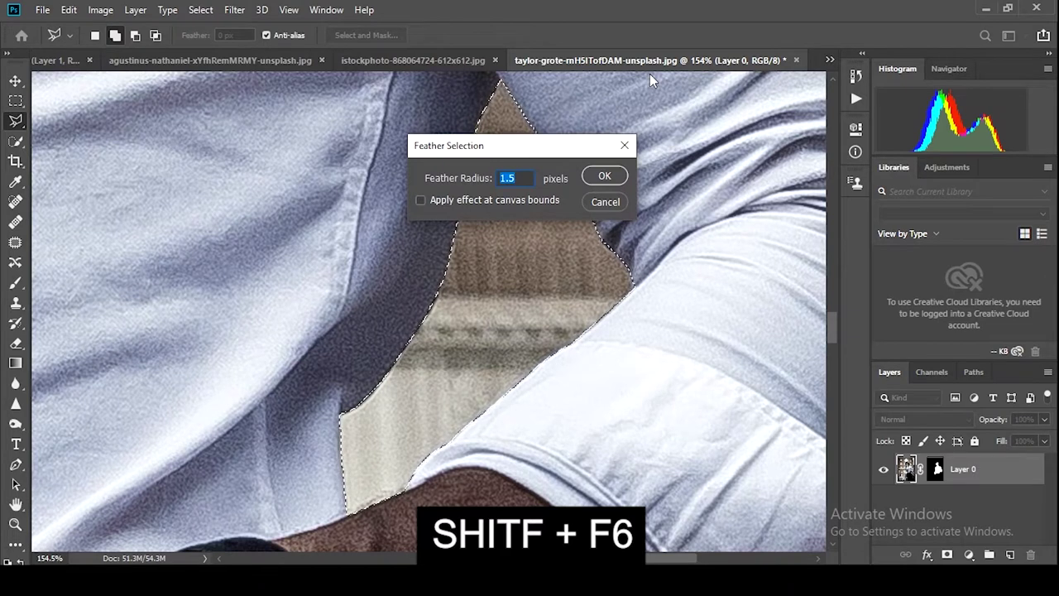
pyautogui.click(612, 178)
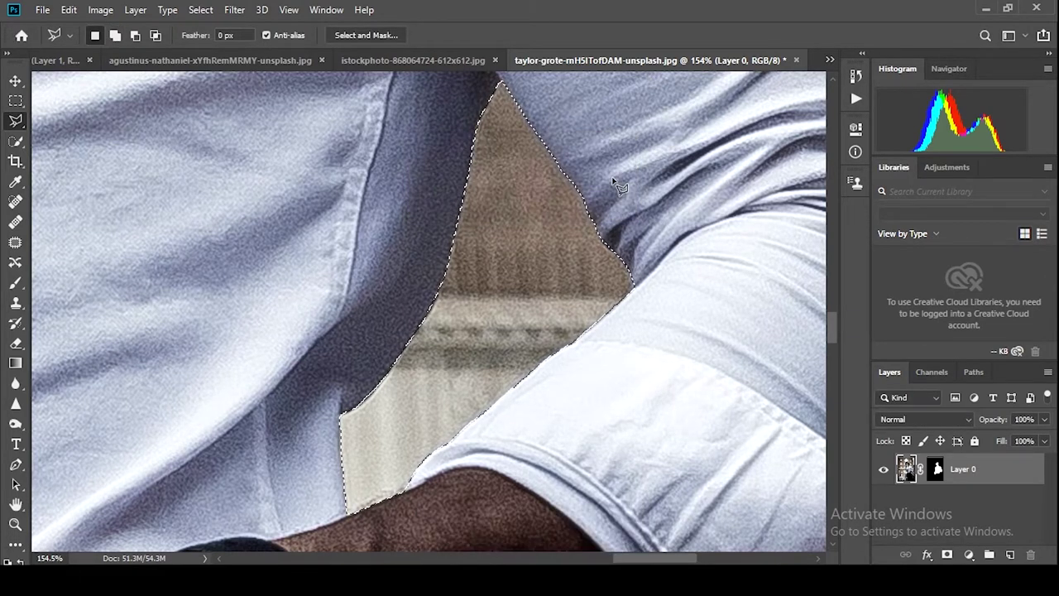
pyautogui.press('Delete')
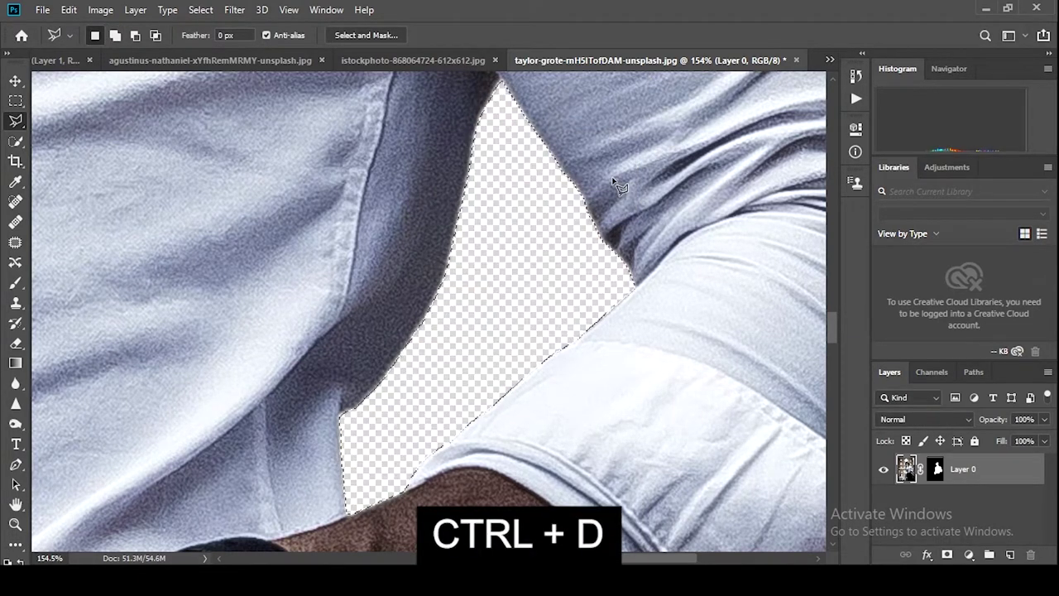
pyautogui.hotkey('ctrl', 'd')
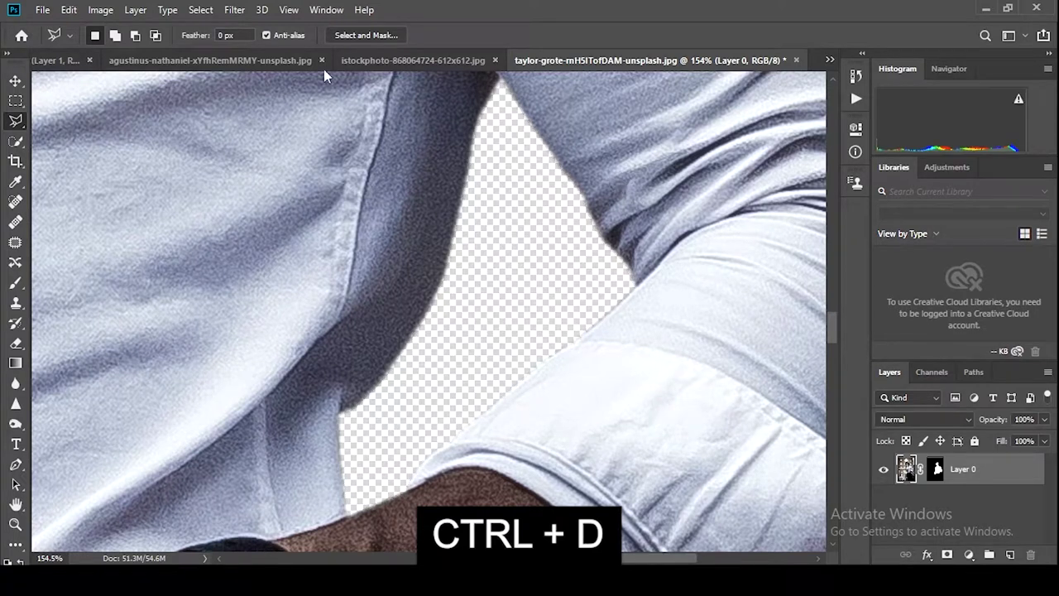
pyautogui.scroll(-1, 325, 74)
pyautogui.press('v')
pyautogui.scroll(-2, 360, 323)
pyautogui.scroll(-5, 360, 324)
pyautogui.scroll(-3, 360, 327)
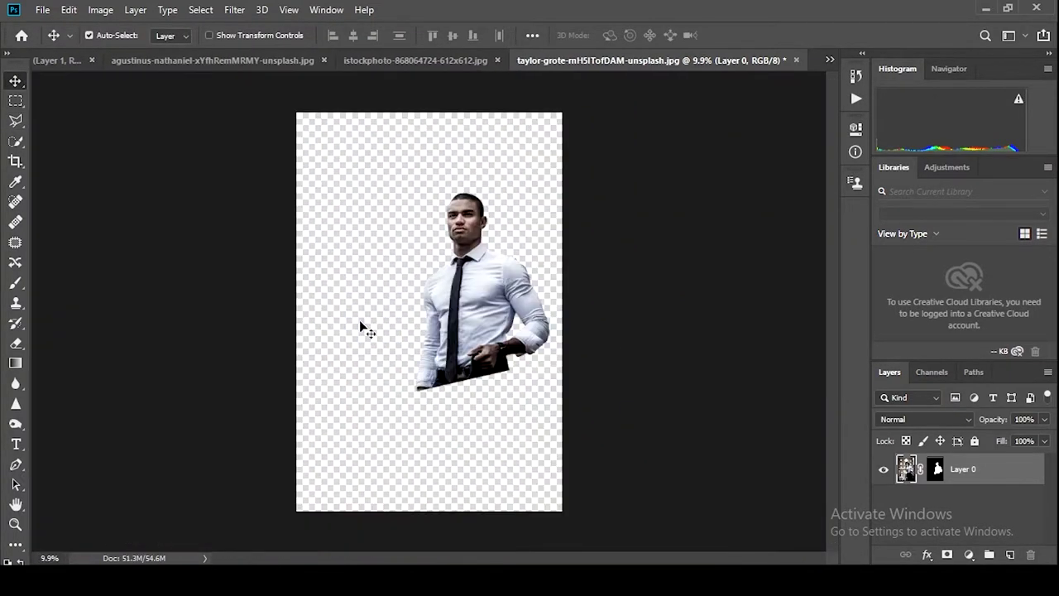
pyautogui.click(15, 162)
# - Crop the canvas wider and shorter, then drag the man down so his waist meets the bottom edge
pyautogui.moveTo(562, 312); pyautogui.dragTo(622, 291)
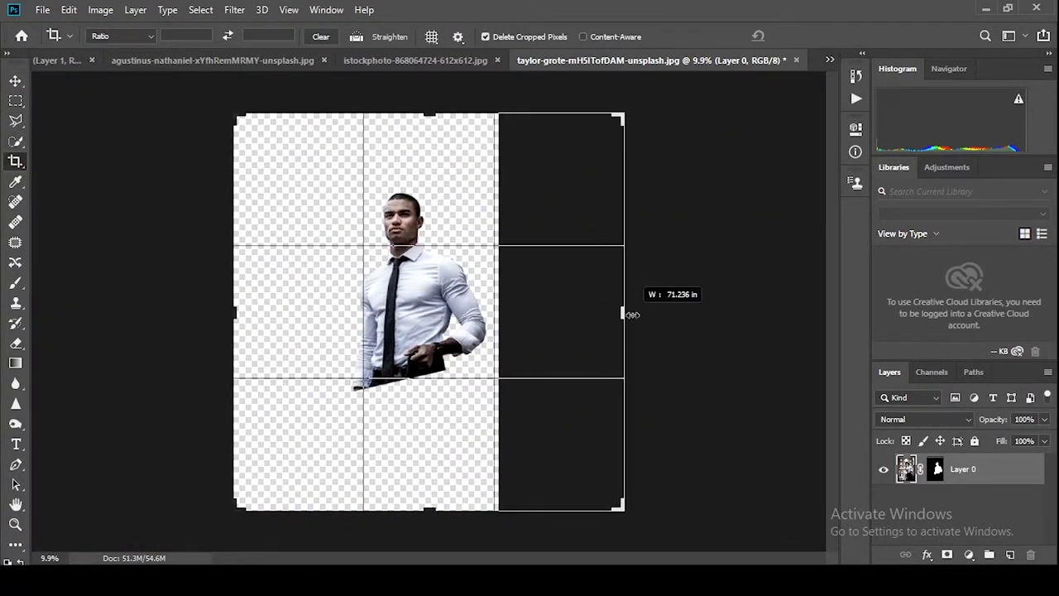
pyautogui.moveTo(427, 113); pyautogui.dragTo(424, 198)
pyautogui.moveTo(169, 423); pyautogui.dragTo(189, 433)
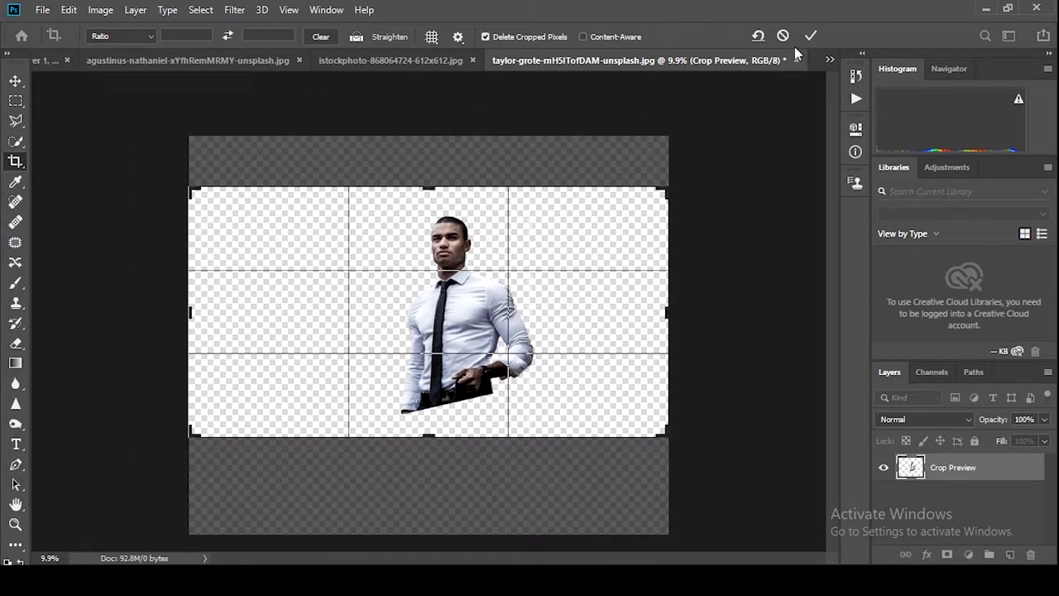
pyautogui.click(811, 34)
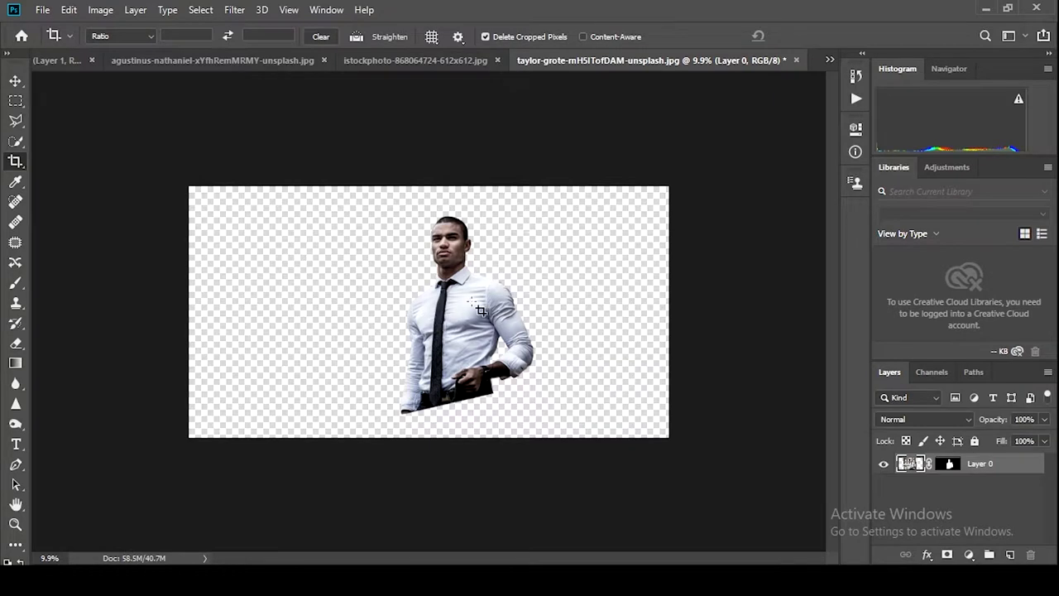
pyautogui.click(15, 81)
pyautogui.moveTo(455, 308)
pyautogui.mouseDown()
pyautogui.moveTo(467, 342)
pyautogui.moveTo(430, 343)
pyautogui.mouseUp()
# - Free-transform the man to about 127.5% and shift him toward the canvas's right side
pyautogui.hotkey('ctrl', 't')
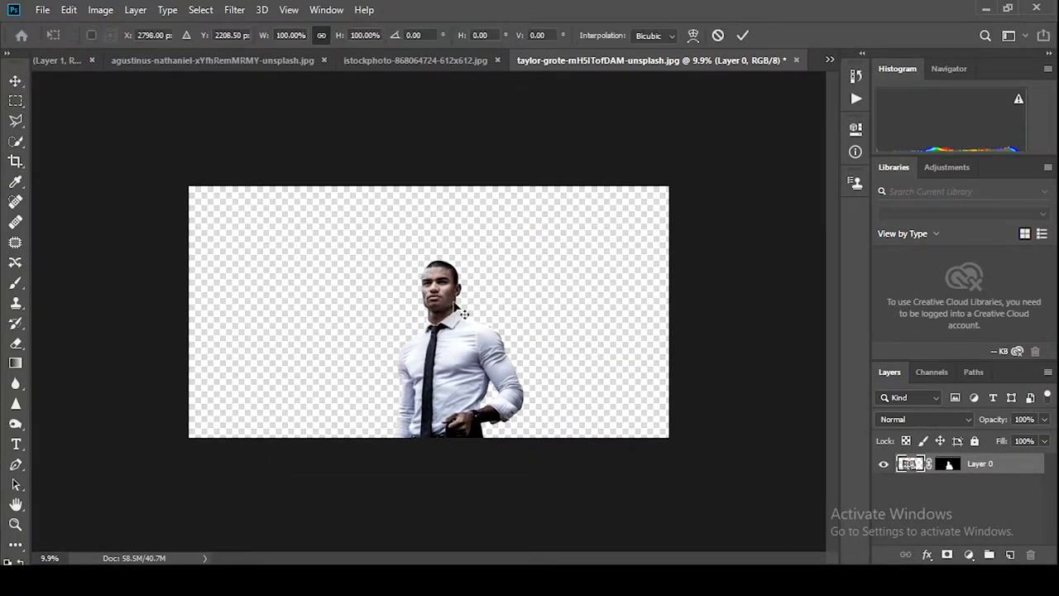
pyautogui.moveTo(534, 231); pyautogui.dragTo(617, 133)
pyautogui.moveTo(366, 326); pyautogui.dragTo(477, 338)
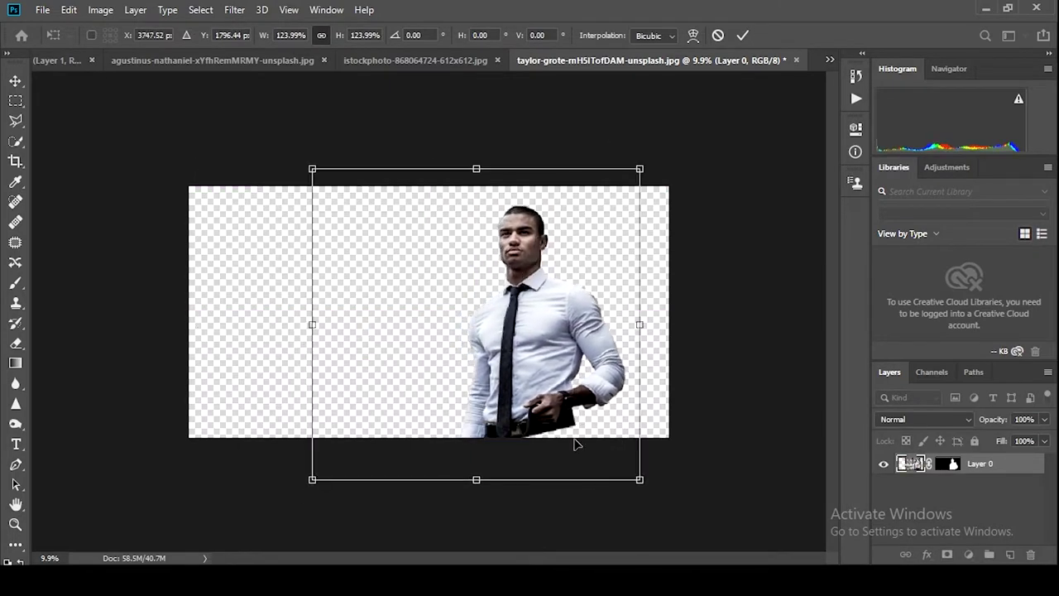
pyautogui.moveTo(619, 472); pyautogui.dragTo(556, 396)
pyautogui.moveTo(653, 168); pyautogui.dragTo(643, 176)
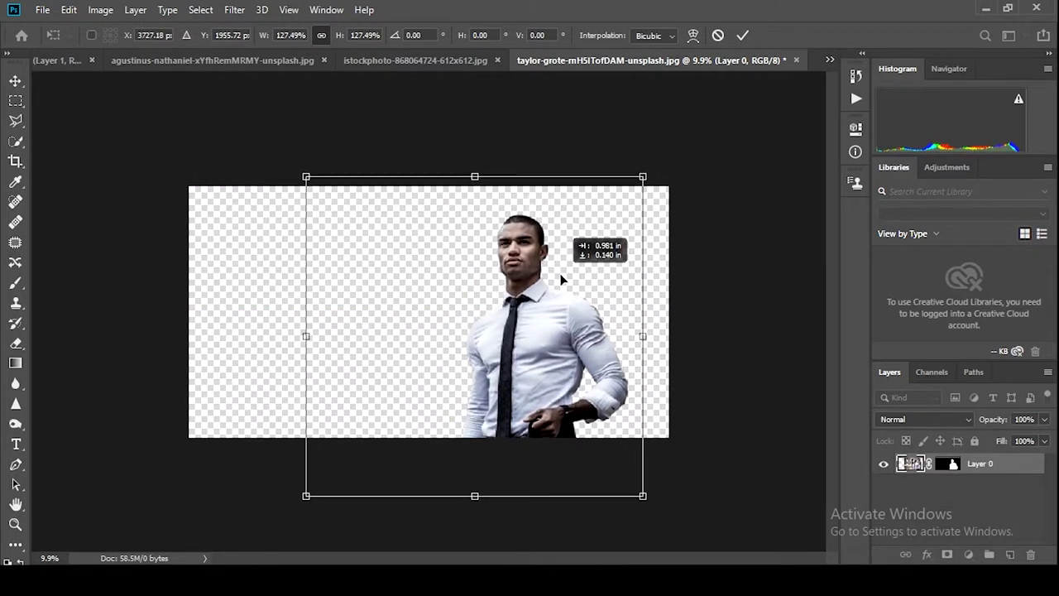
pyautogui.click(743, 35)
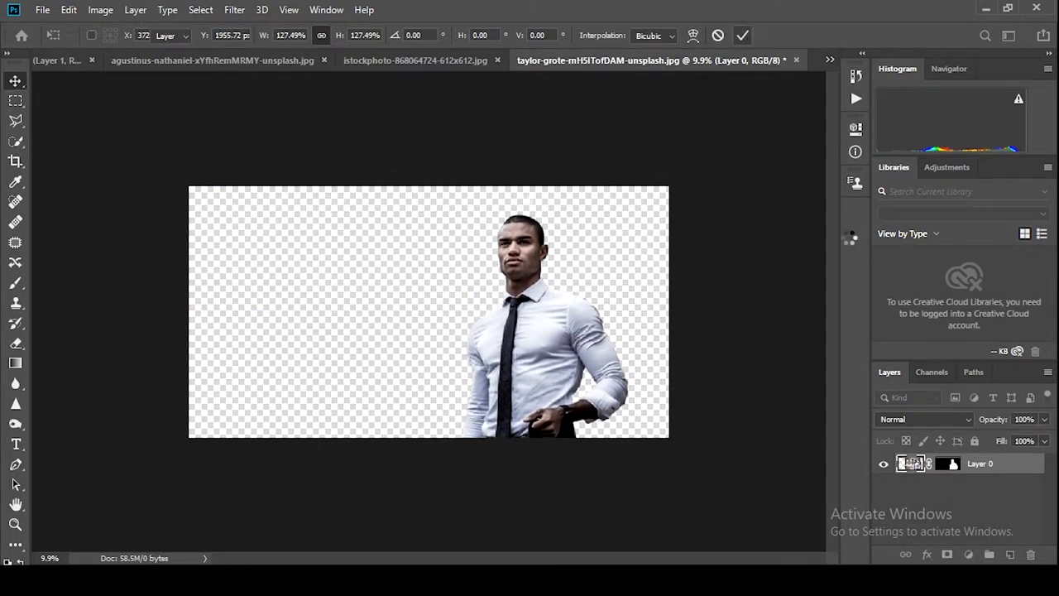
pyautogui.click(968, 555)
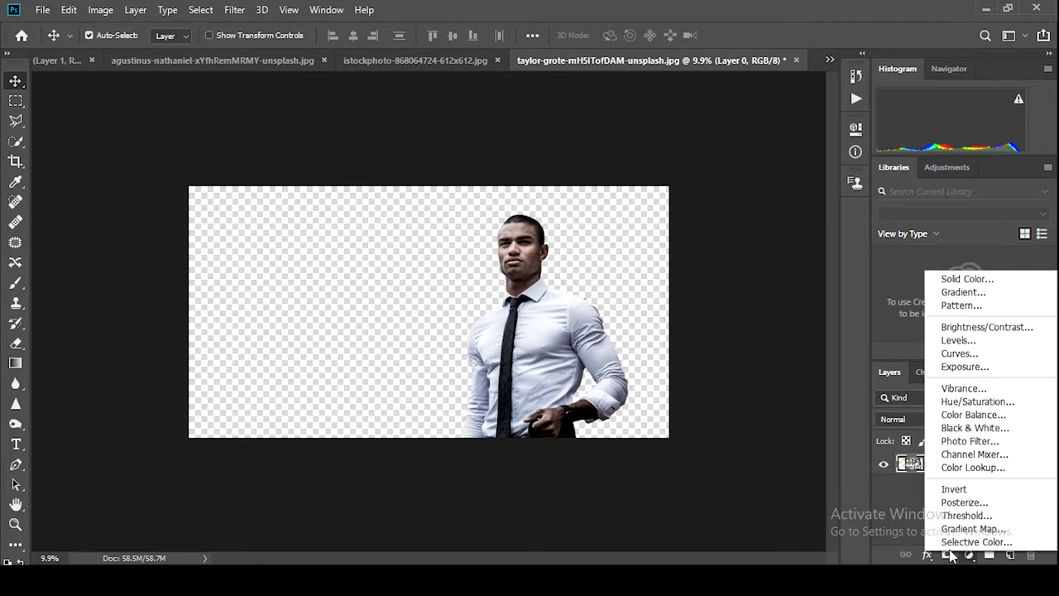
# - Add a white (ffffff) Solid Color fill layer and move it below Layer 0
pyautogui.click(951, 276)
pyautogui.write('ffffff')
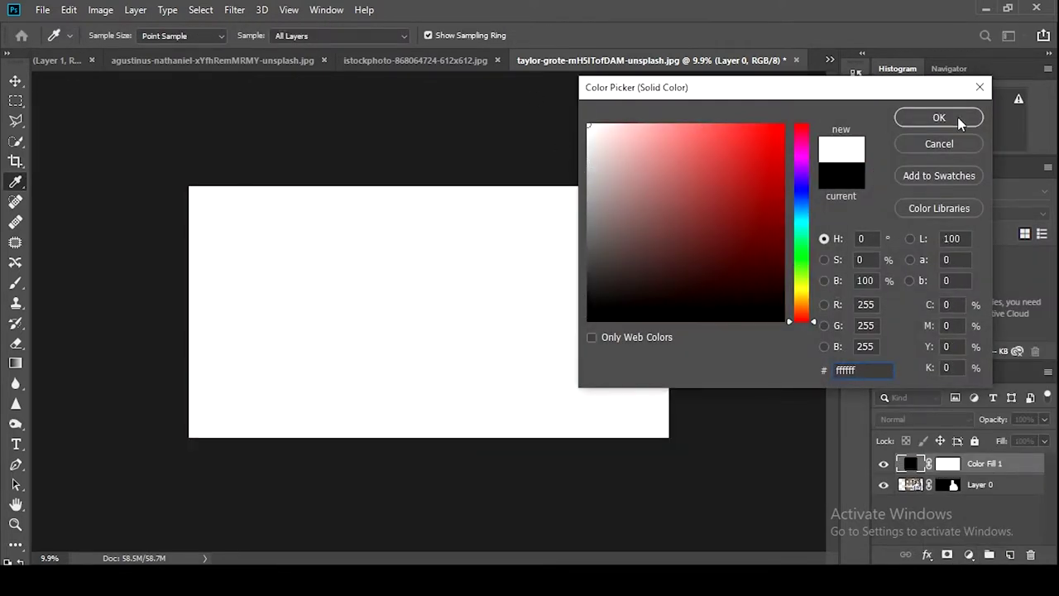
pyautogui.click(955, 120)
pyautogui.moveTo(1014, 465); pyautogui.dragTo(1008, 504)
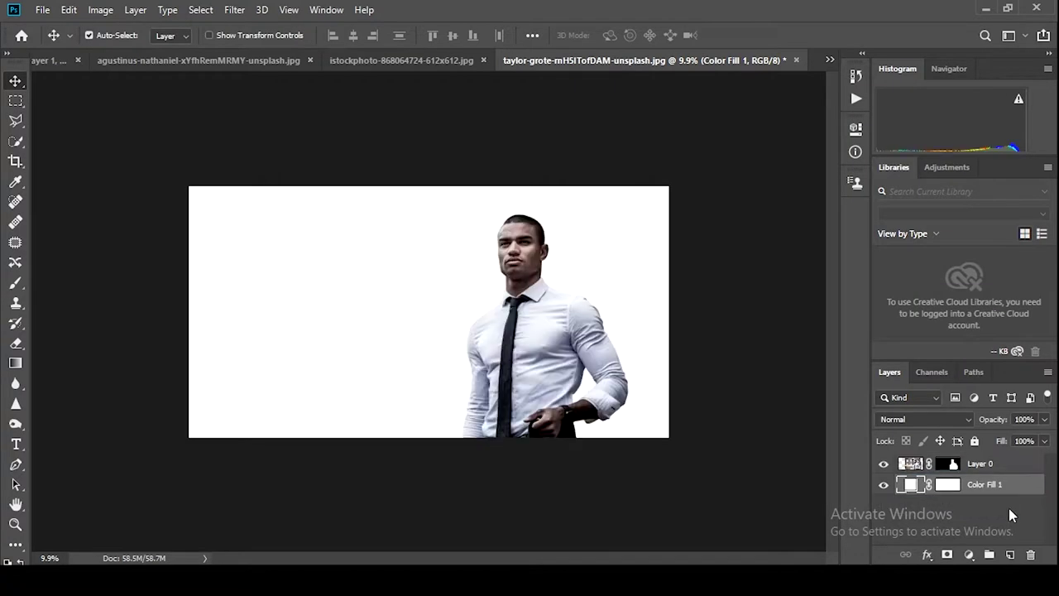
# - Duplicate Layer 0 as Layer 0 copy
pyautogui.click(981, 463)
pyautogui.rightClick(985, 463)
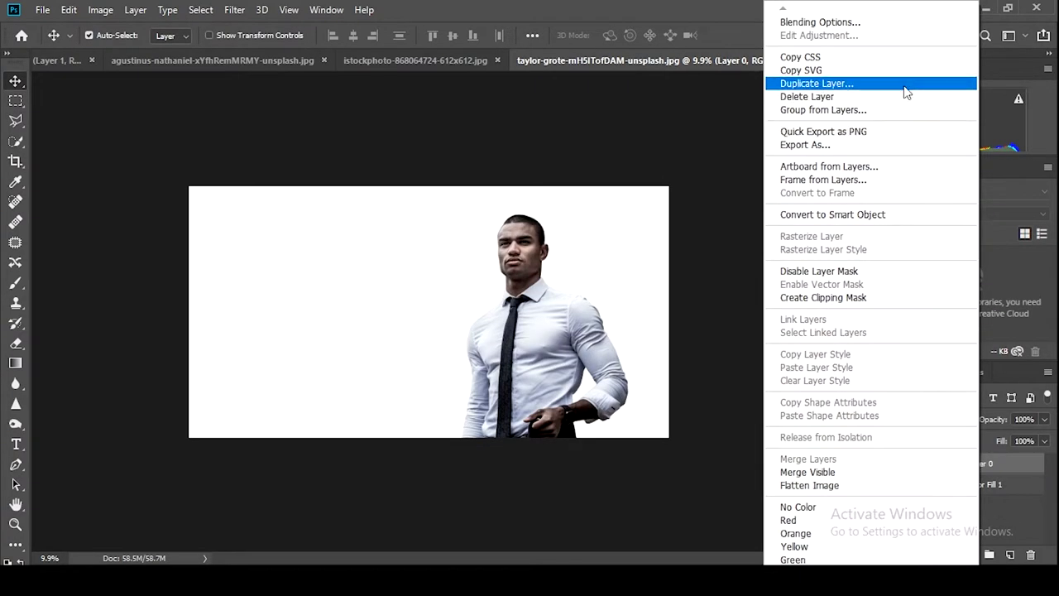
pyautogui.click(835, 84)
pyautogui.click(653, 150)
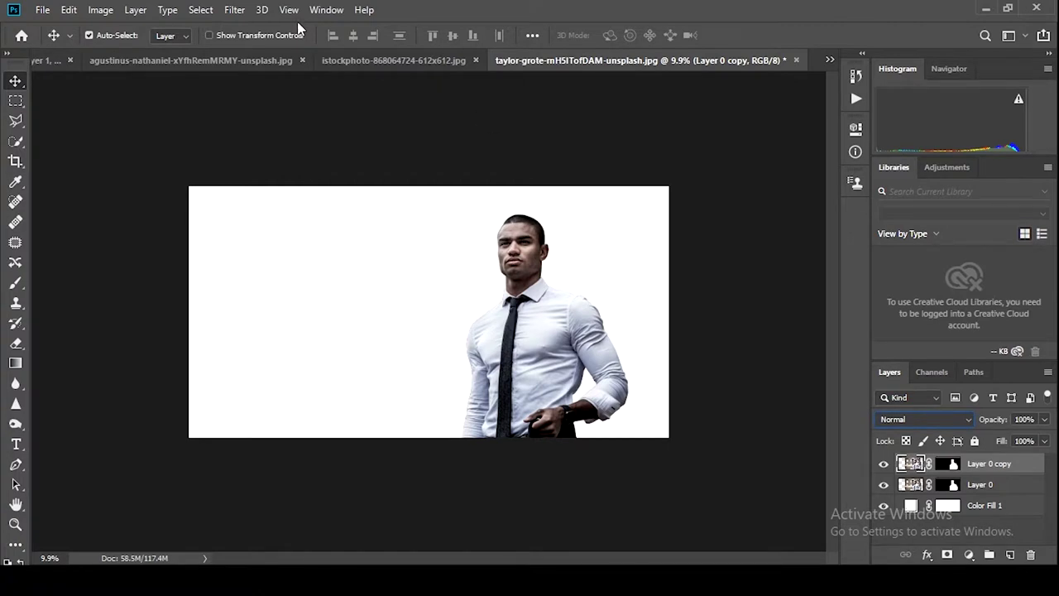
# - Apply a High Pass filter with radius 8.0 to Layer 0 copy
pyautogui.click(234, 10)
pyautogui.moveTo(247, 318)
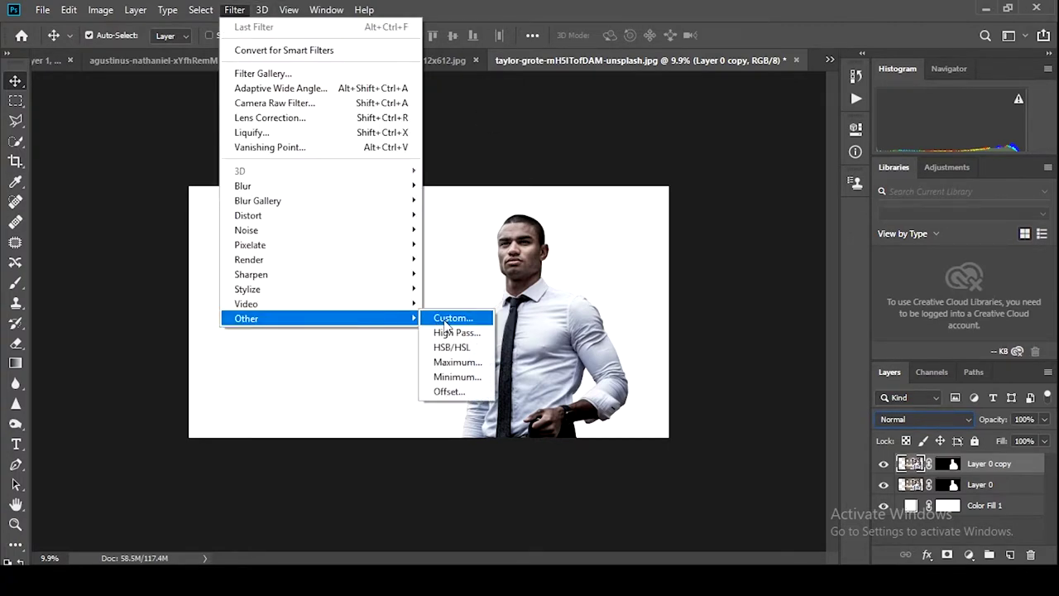
pyautogui.click(456, 333)
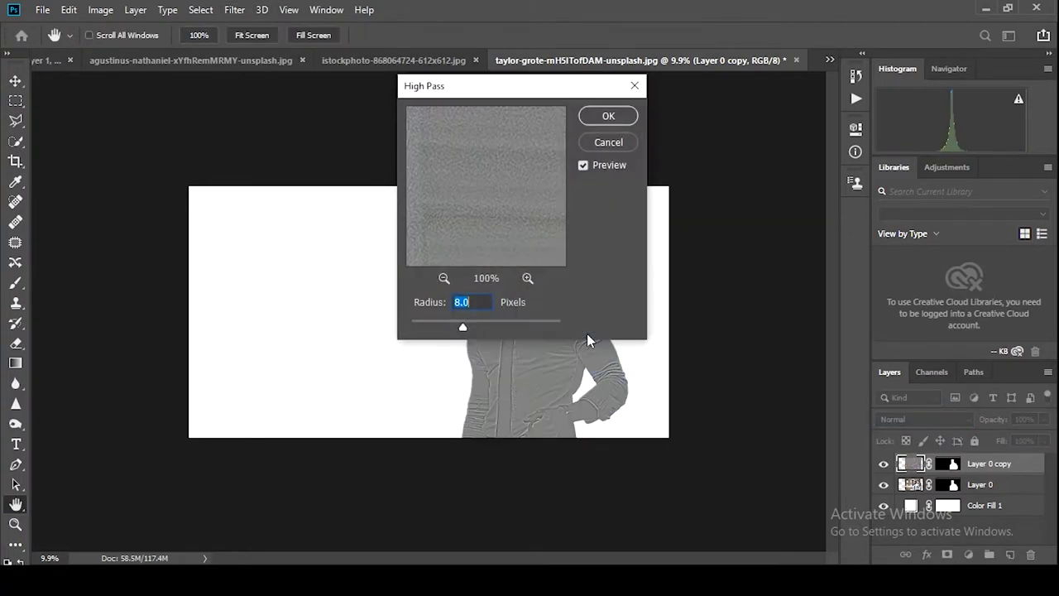
pyautogui.moveTo(538, 100); pyautogui.dragTo(244, 156)
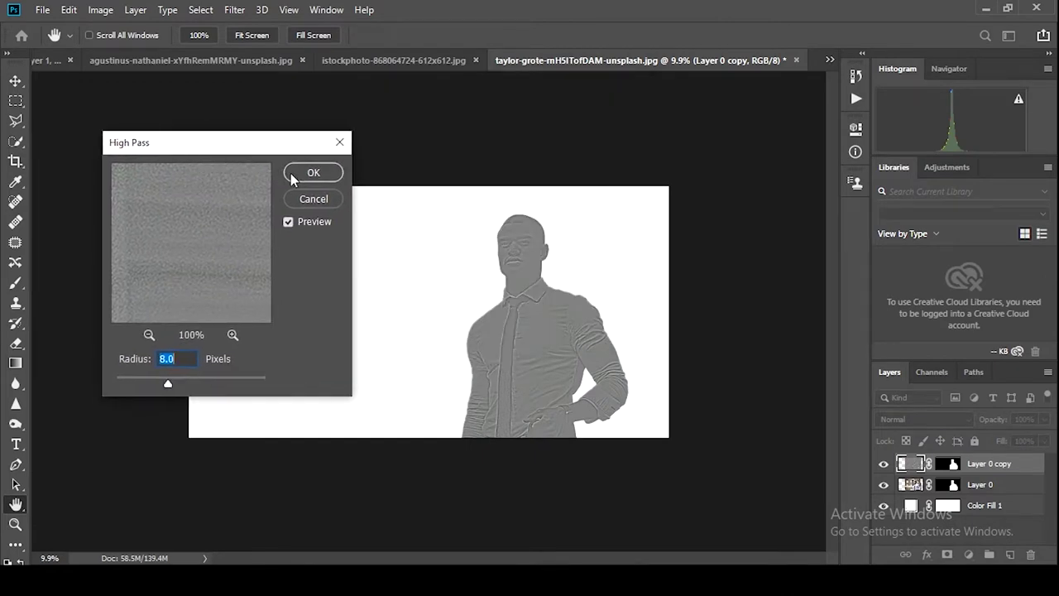
pyautogui.click(312, 176)
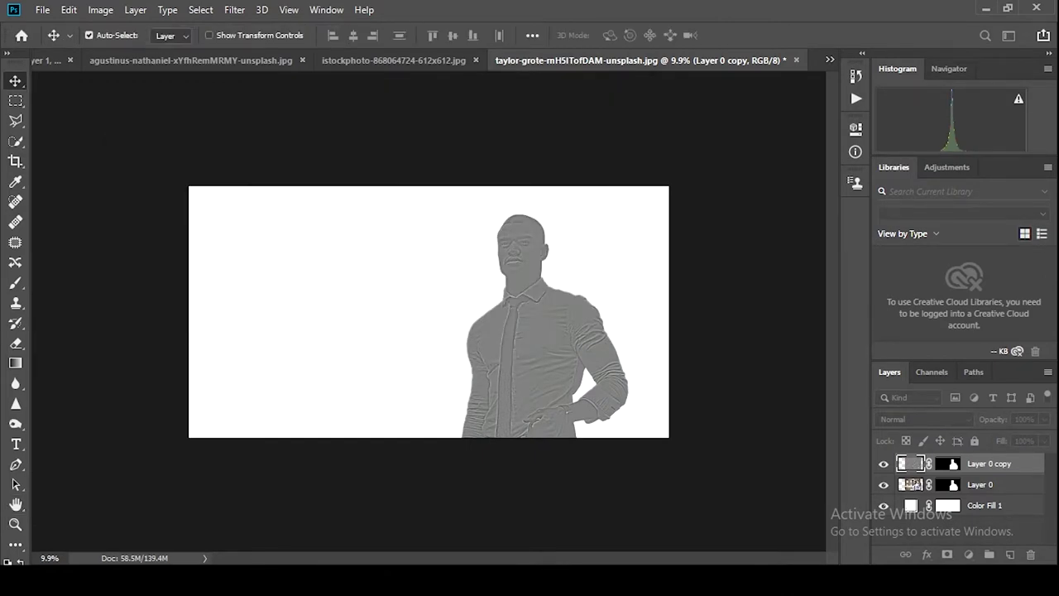
# - Set Layer 0 copy to Overlay blending and toggle its visibility to compare the result
pyautogui.click(925, 419)
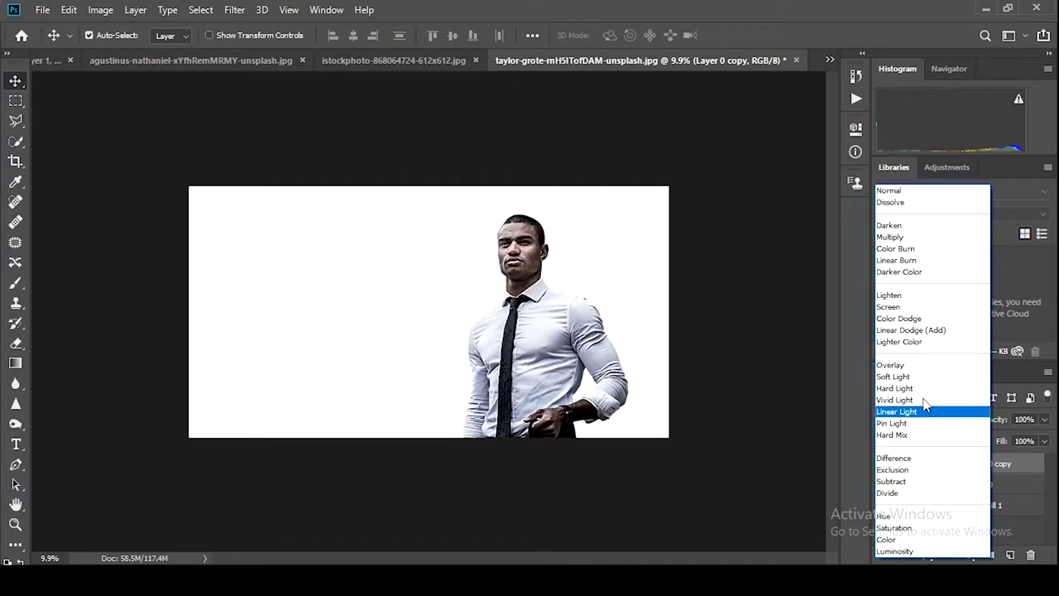
pyautogui.click(916, 366)
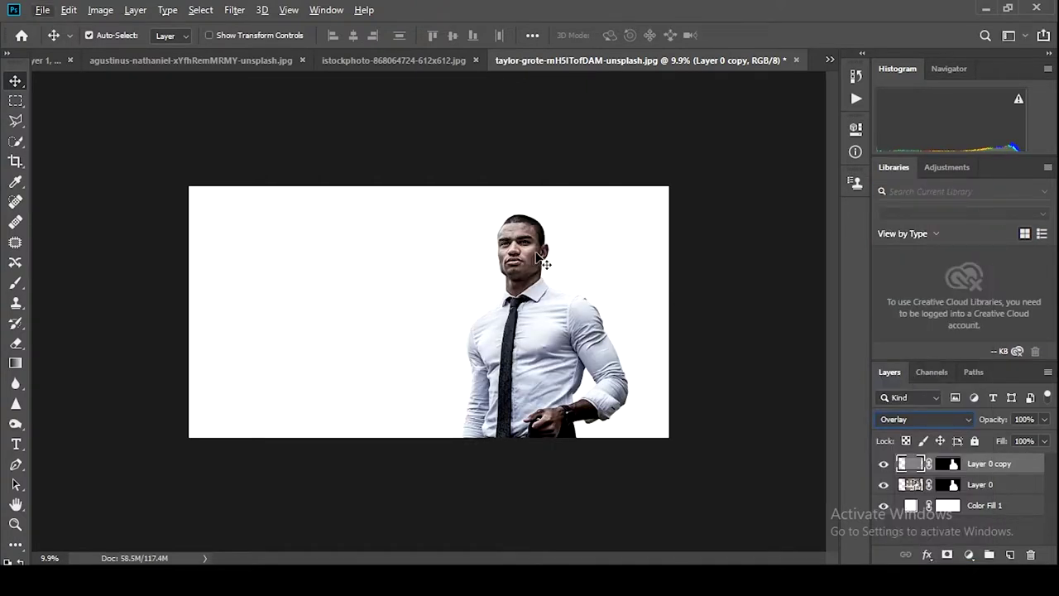
pyautogui.scroll(2, 539, 260)
pyautogui.scroll(2, 634, 217)
pyautogui.scroll(3, 611, 238)
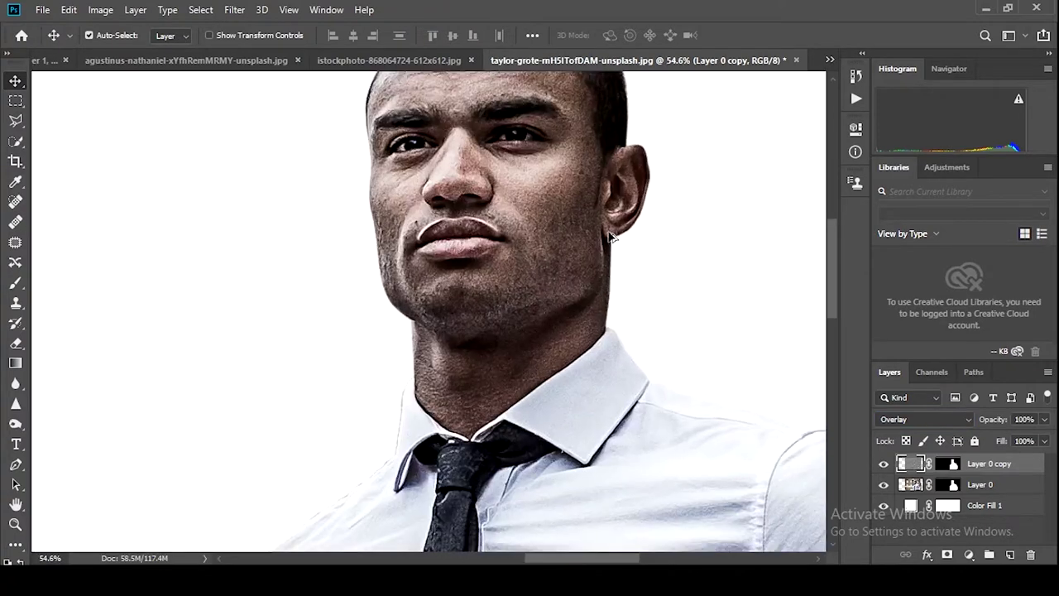
pyautogui.click(884, 464)
pyautogui.click(883, 464)
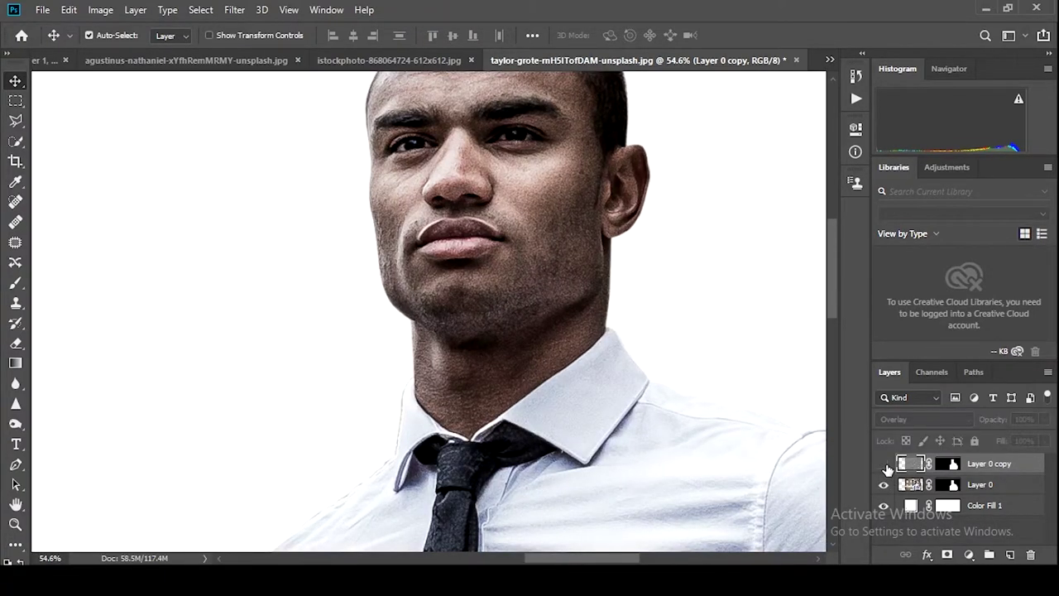
pyautogui.scroll(-3, 671, 435)
pyautogui.scroll(-2, 626, 432)
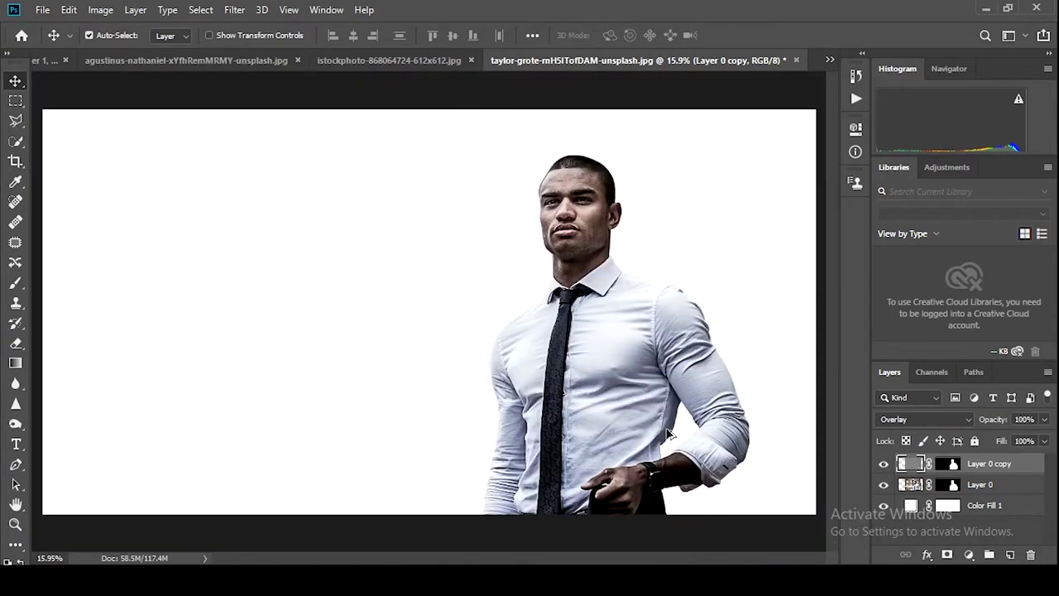
pyautogui.scroll(-1, 620, 439)
pyautogui.scroll(1, 335, 392)
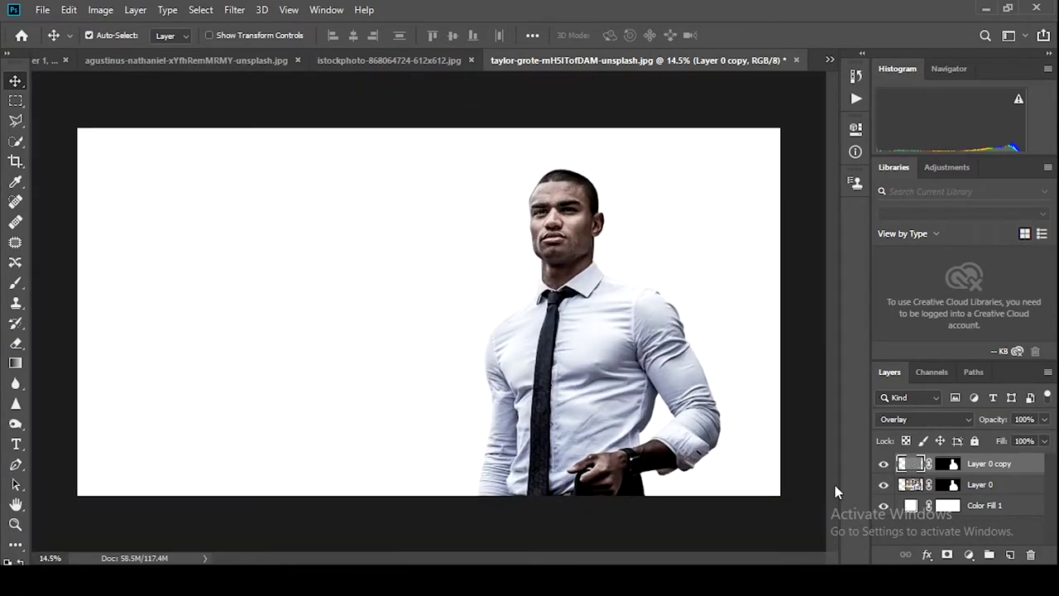
pyautogui.click(937, 529)
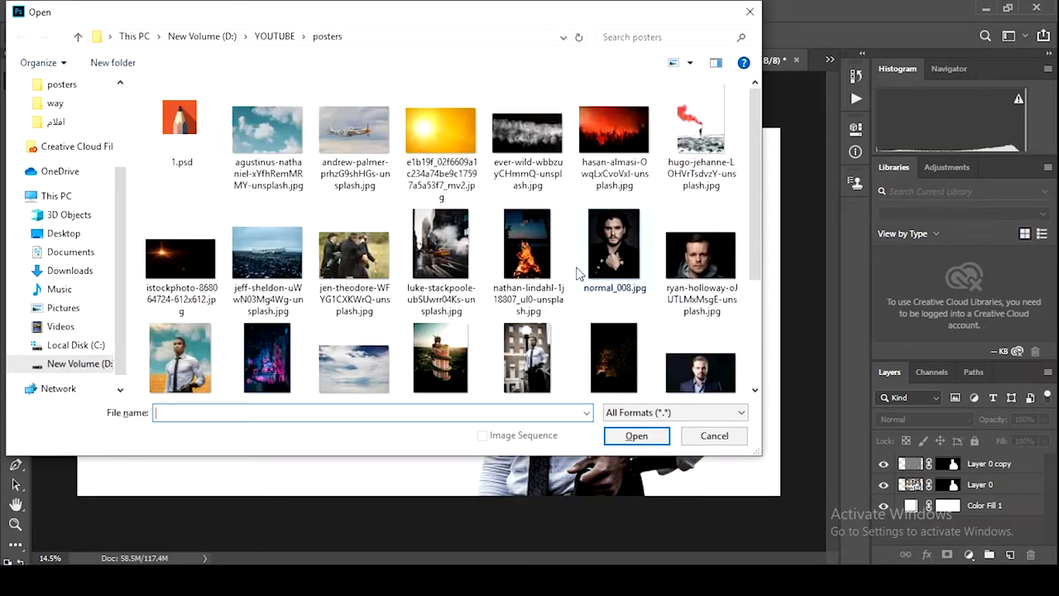
# - Open the wheat-field photo and return to the man's portrait document
pyautogui.scroll(-2, 210, 335)
pyautogui.doubleClick(210, 335)
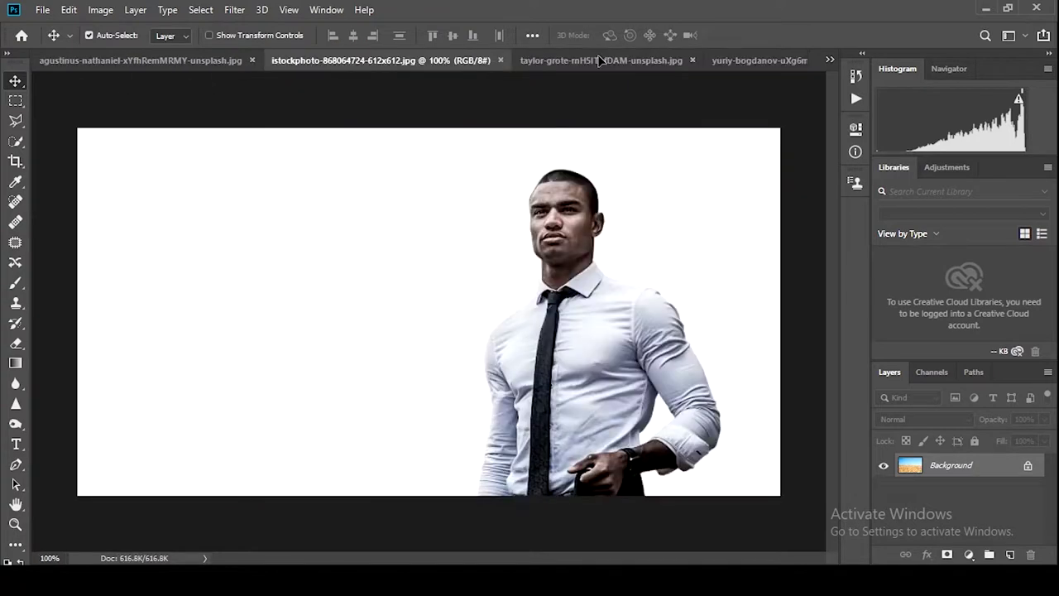
pyautogui.moveTo(318, 309); pyautogui.dragTo(424, 60)
# - Crop the man's portrait down to a tall upright frame around him
pyautogui.press('c')
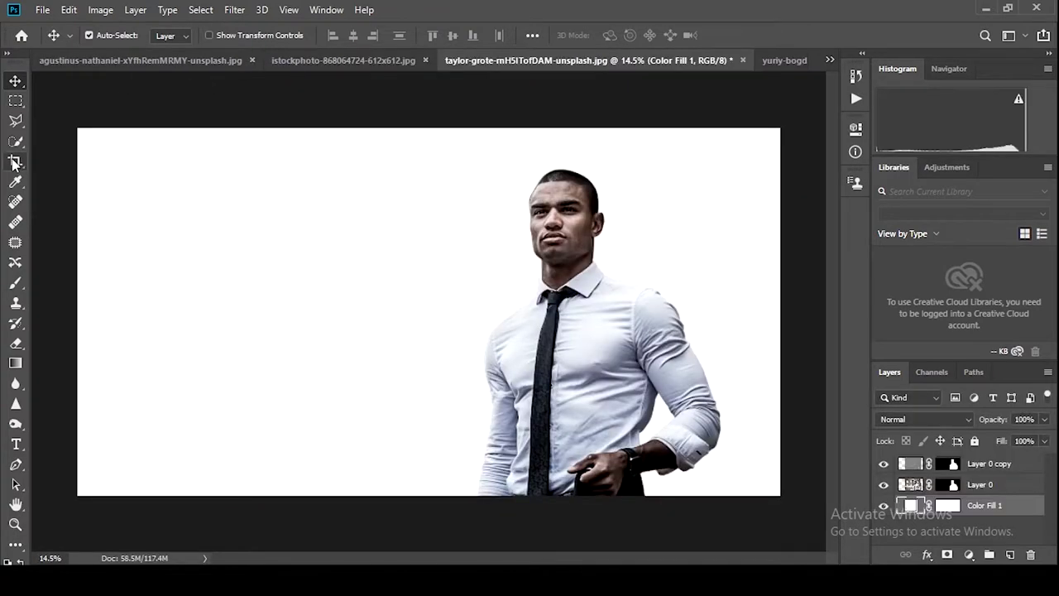
pyautogui.moveTo(81, 307); pyautogui.dragTo(240, 114)
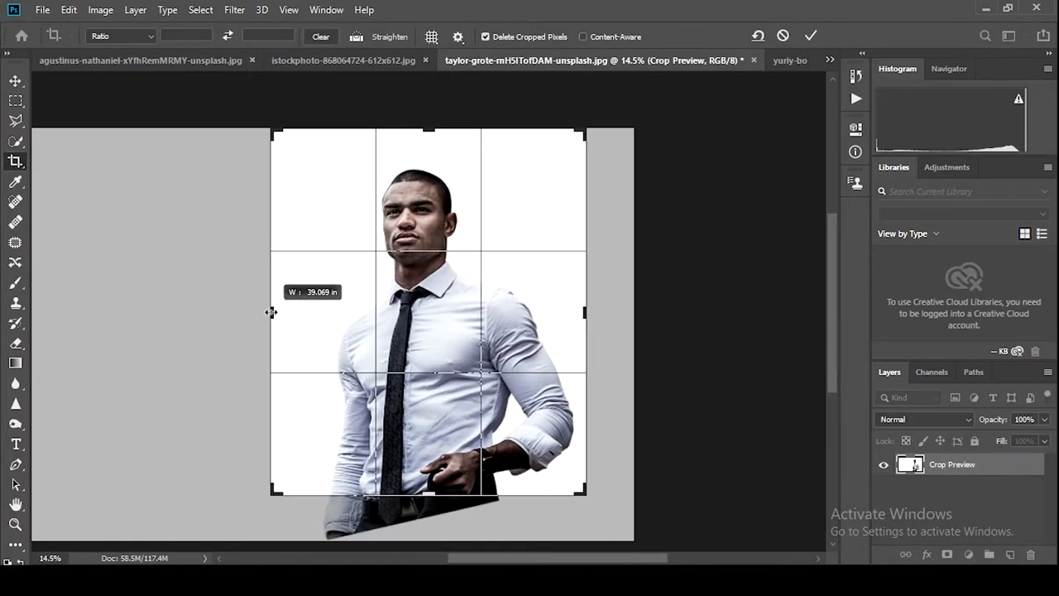
pyautogui.click(811, 35)
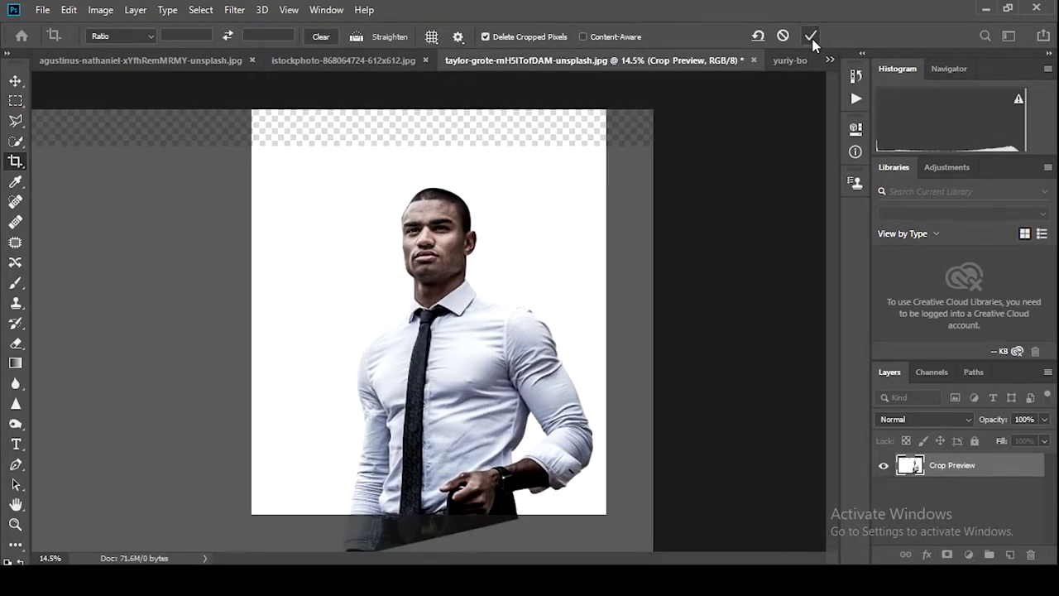
pyautogui.click(782, 61)
# - Drag the wheat-field photo into the portrait as a new layer behind the man
pyautogui.click(378, 326)
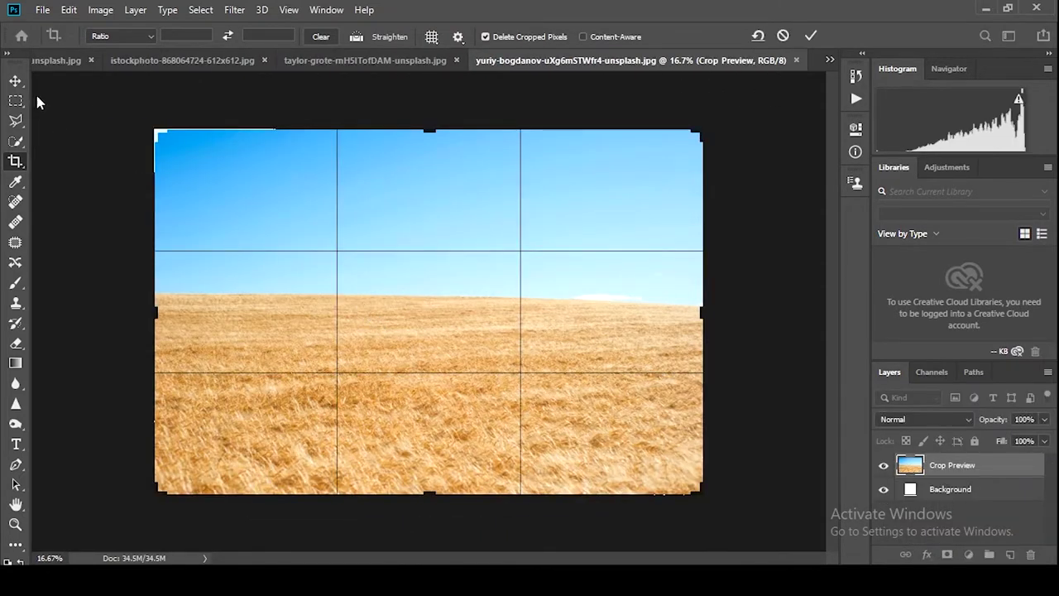
pyautogui.press('v')
pyautogui.moveTo(301, 207); pyautogui.dragTo(421, 227)
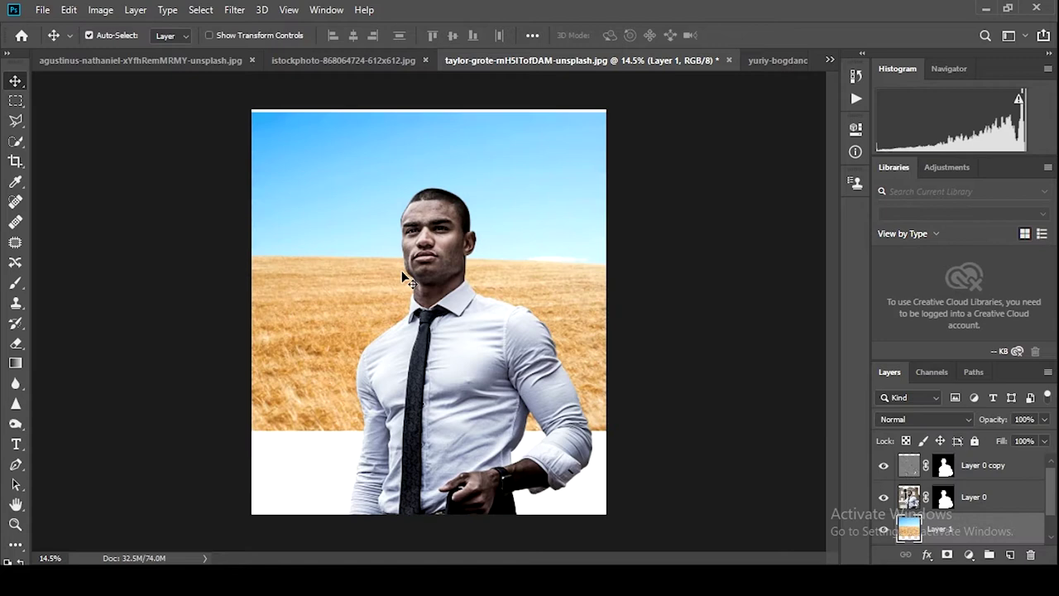
pyautogui.moveTo(397, 273); pyautogui.dragTo(389, 425)
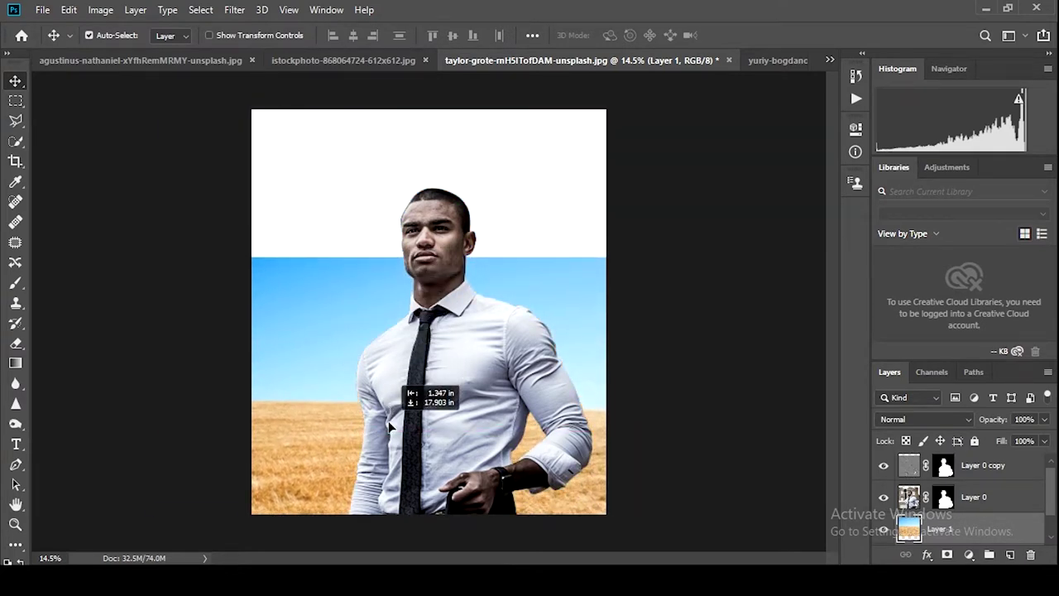
# - Scale the wheat-field layer to about 90% to fill the lower canvas, then show the clouds photo
pyautogui.hotkey('ctrl', 't')
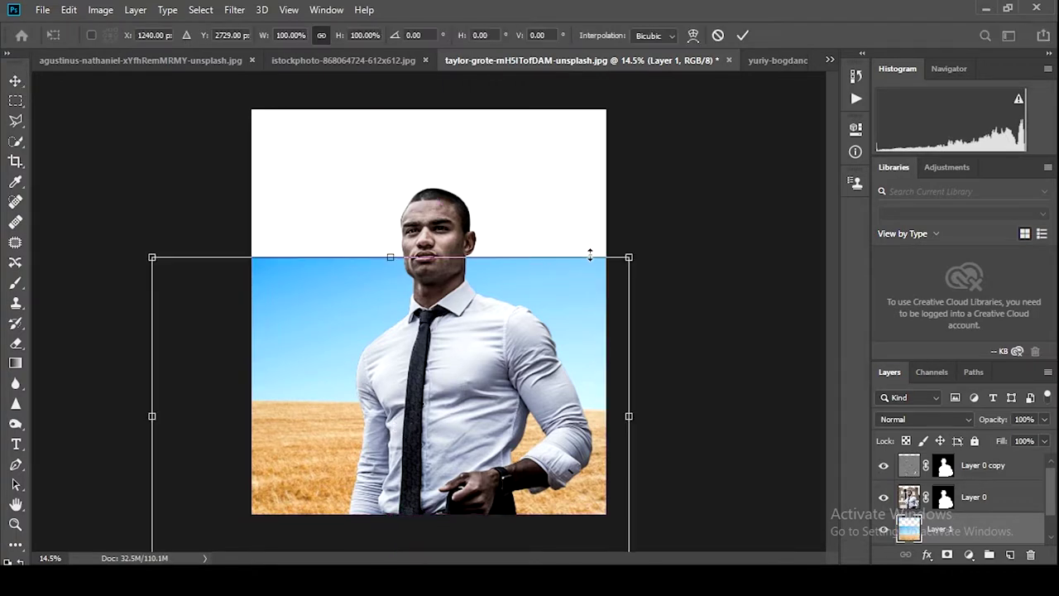
pyautogui.moveTo(629, 258); pyautogui.dragTo(559, 301)
pyautogui.moveTo(355, 379); pyautogui.dragTo(400, 358)
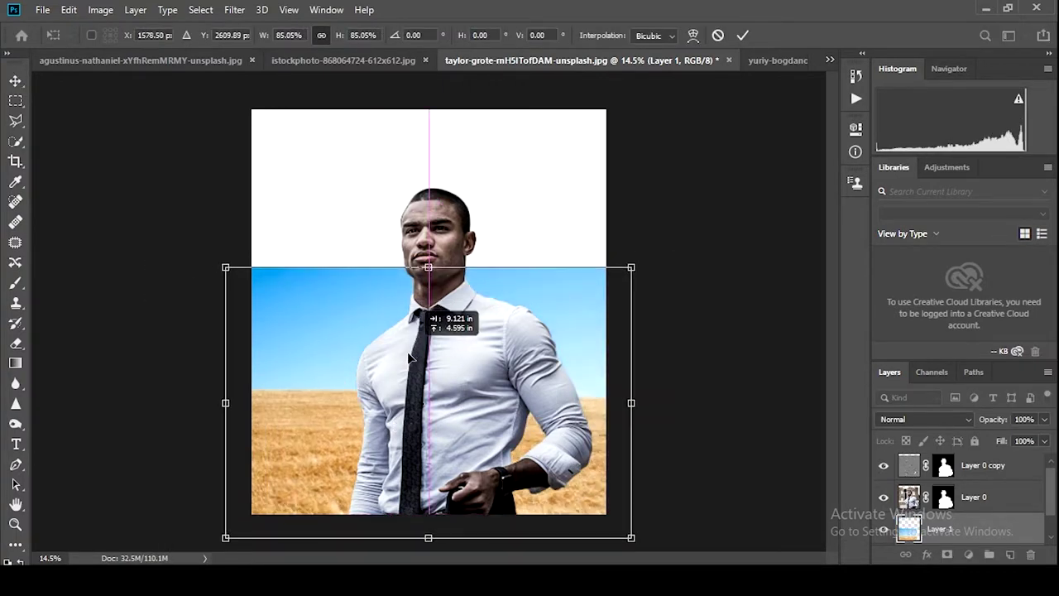
pyautogui.moveTo(619, 281); pyautogui.dragTo(643, 265)
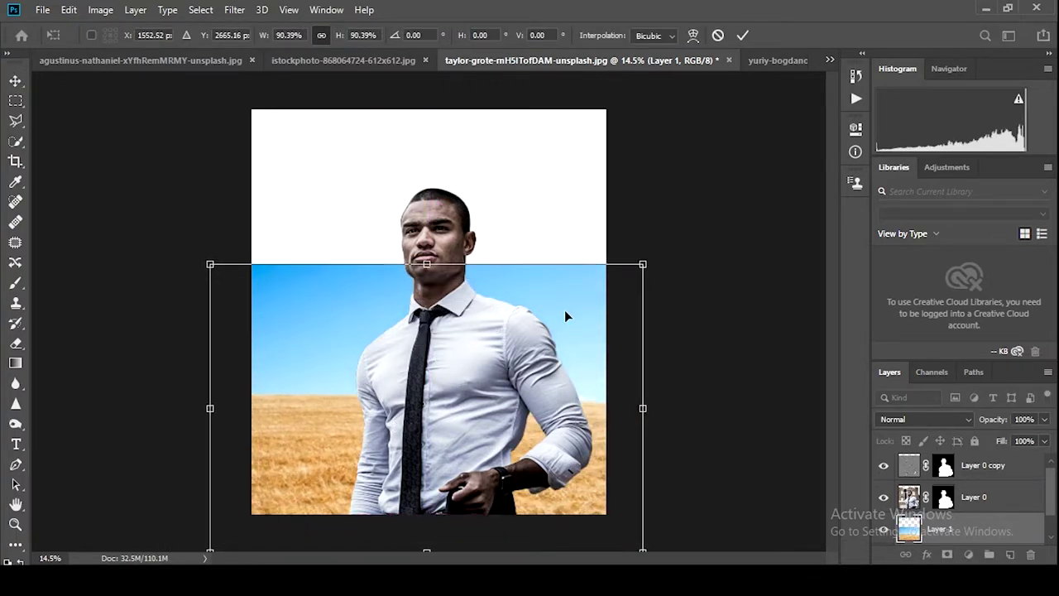
pyautogui.moveTo(564, 310); pyautogui.dragTo(562, 318)
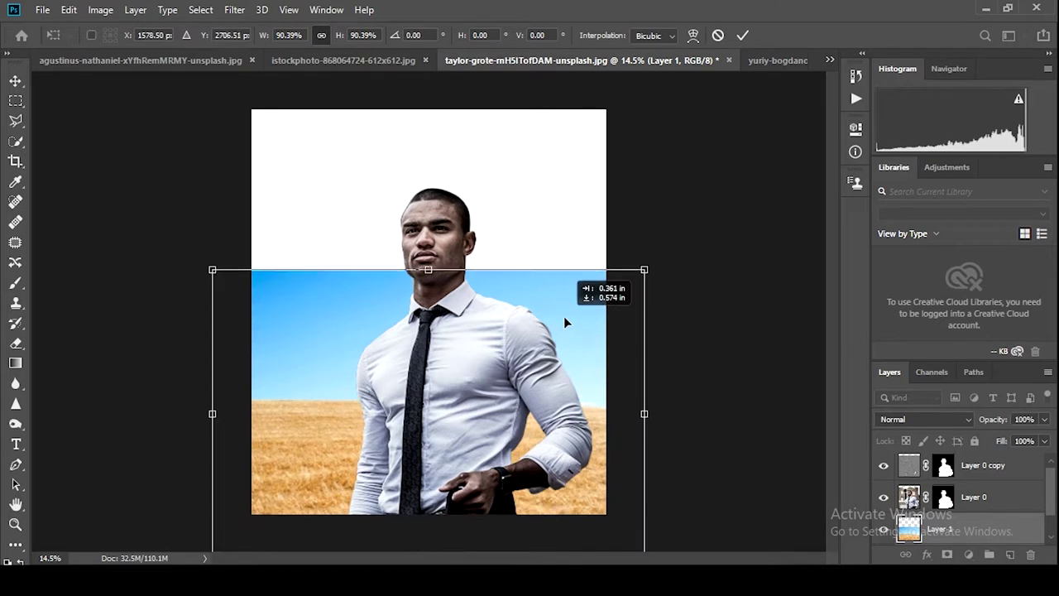
pyautogui.click(743, 35)
pyautogui.click(82, 61)
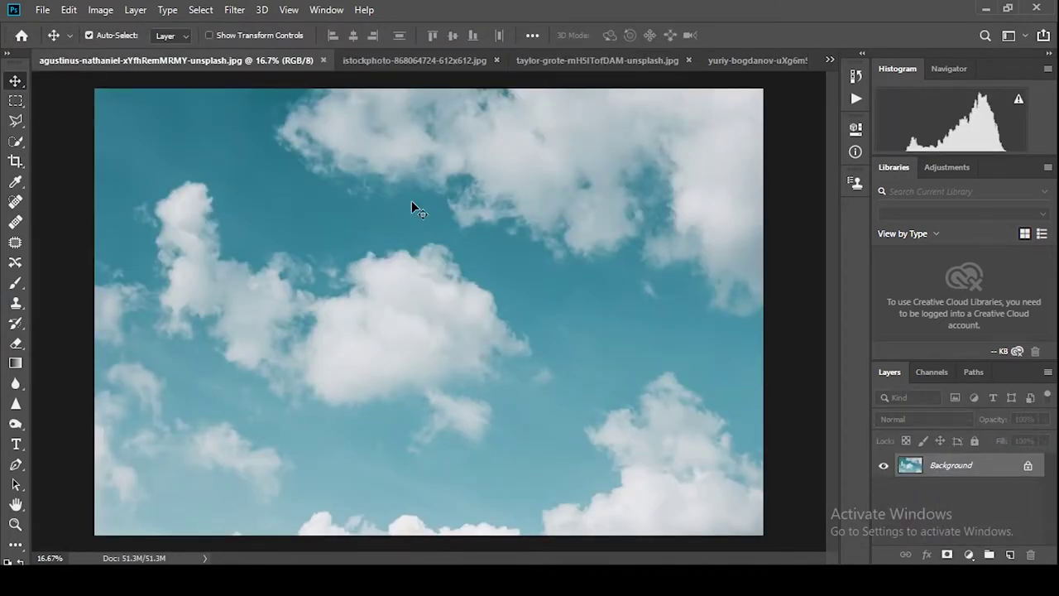
# - Bring the cloudy sky in as Layer 2, scaled to about 82.32% and shifted up over the top
pyautogui.moveTo(411, 200); pyautogui.dragTo(592, 344)
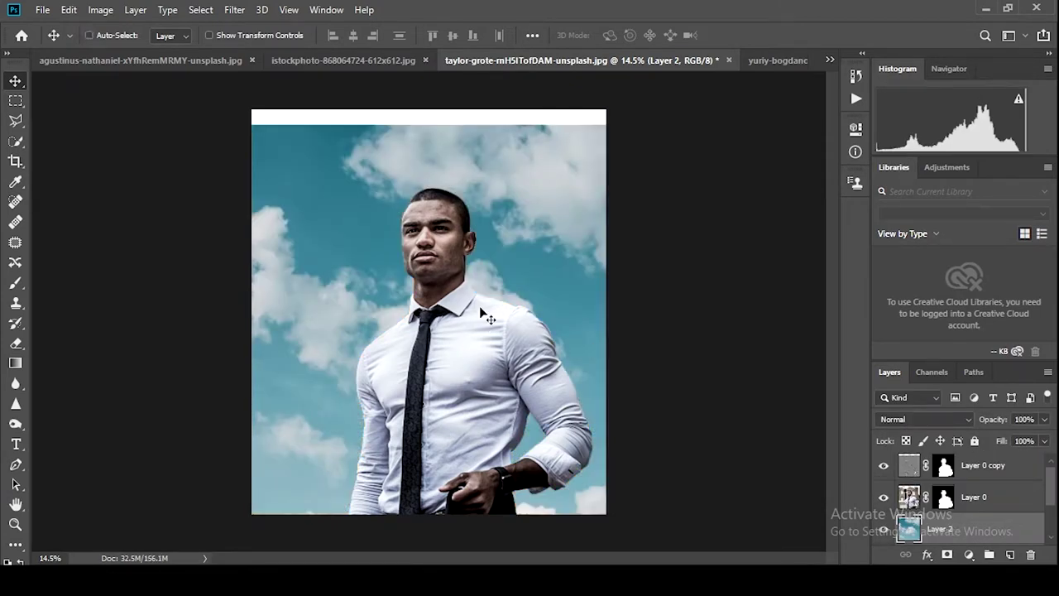
pyautogui.hotkey('ctrl', 't')
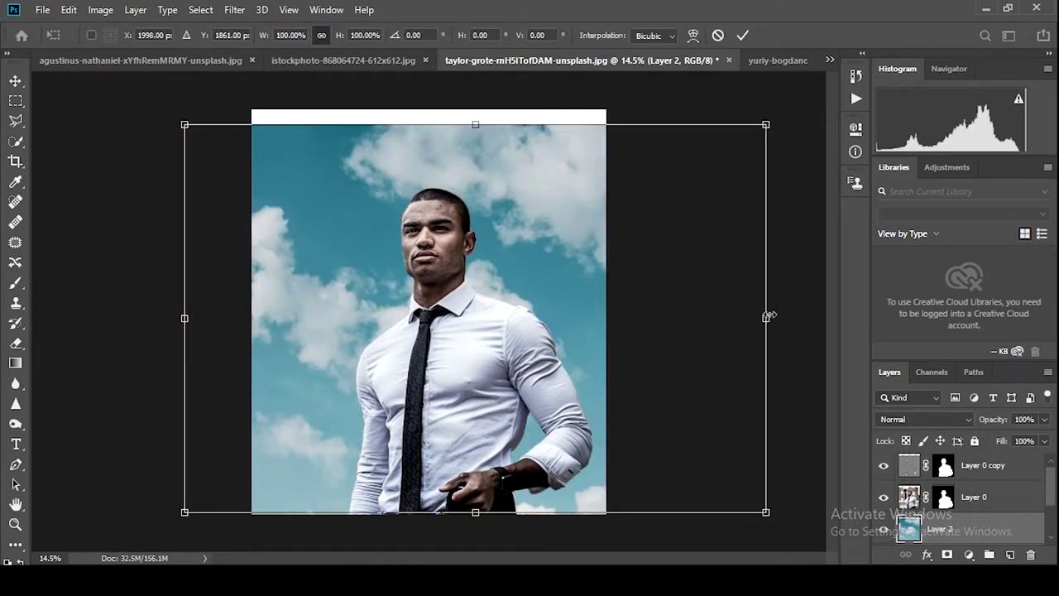
pyautogui.moveTo(768, 316); pyautogui.dragTo(664, 314)
pyautogui.moveTo(529, 300)
pyautogui.mouseDown()
pyautogui.moveTo(533, 237)
pyautogui.moveTo(531, 253)
pyautogui.mouseUp()
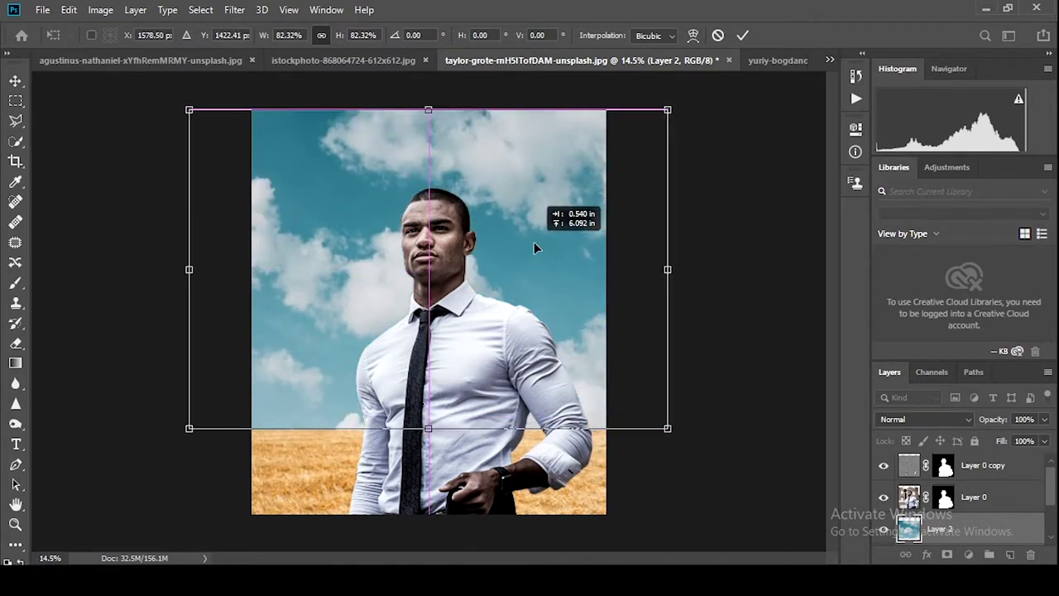
pyautogui.moveTo(534, 247); pyautogui.dragTo(584, 242)
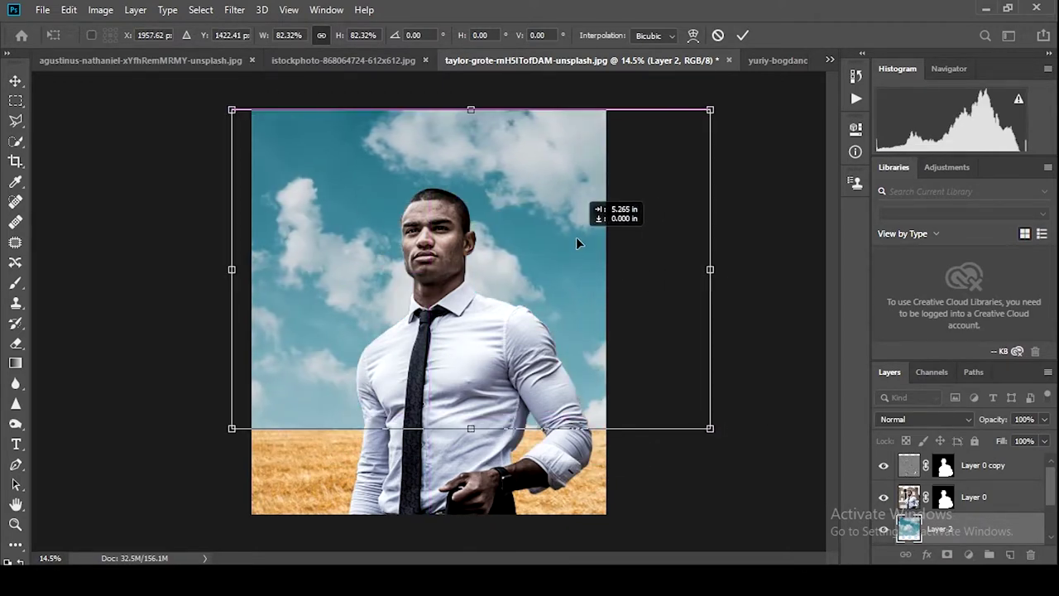
pyautogui.click(741, 36)
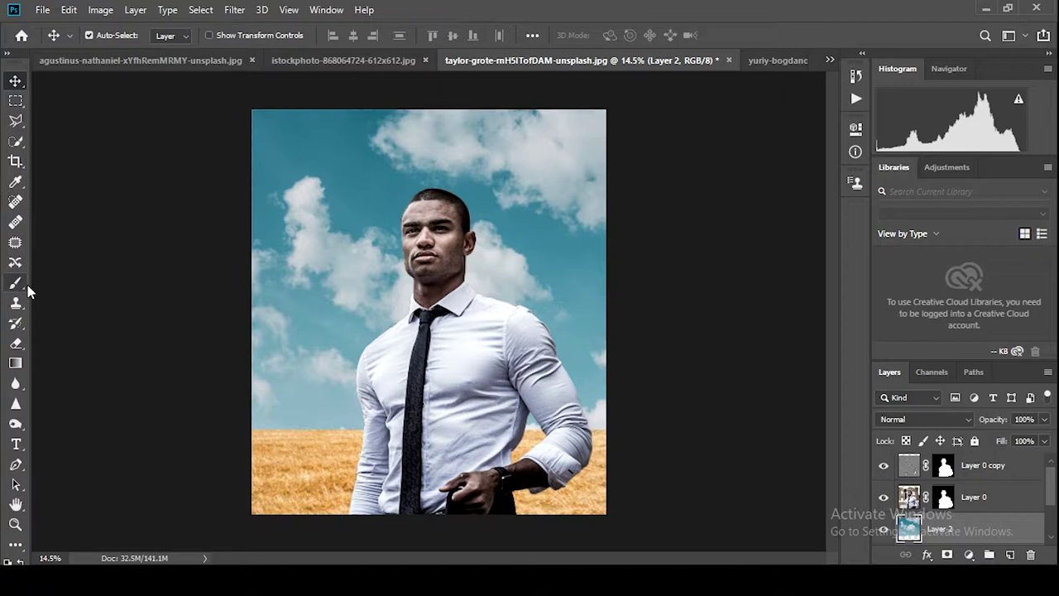
# - Set up a soft large eraser and move the wheat-field Layer 1 above the clouds Layer 2
pyautogui.click(15, 343)
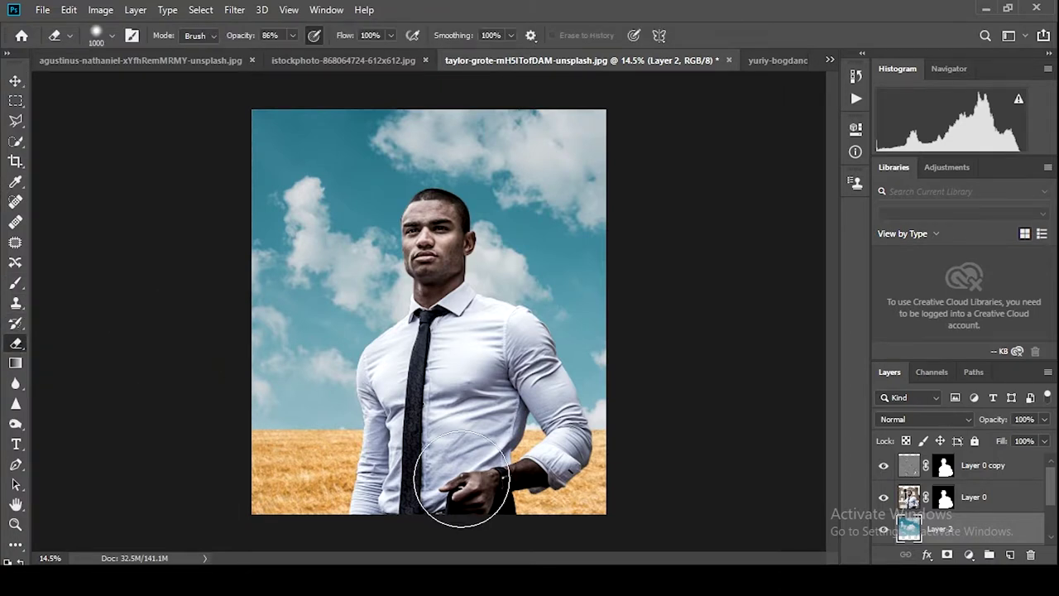
pyautogui.rightClick(403, 312)
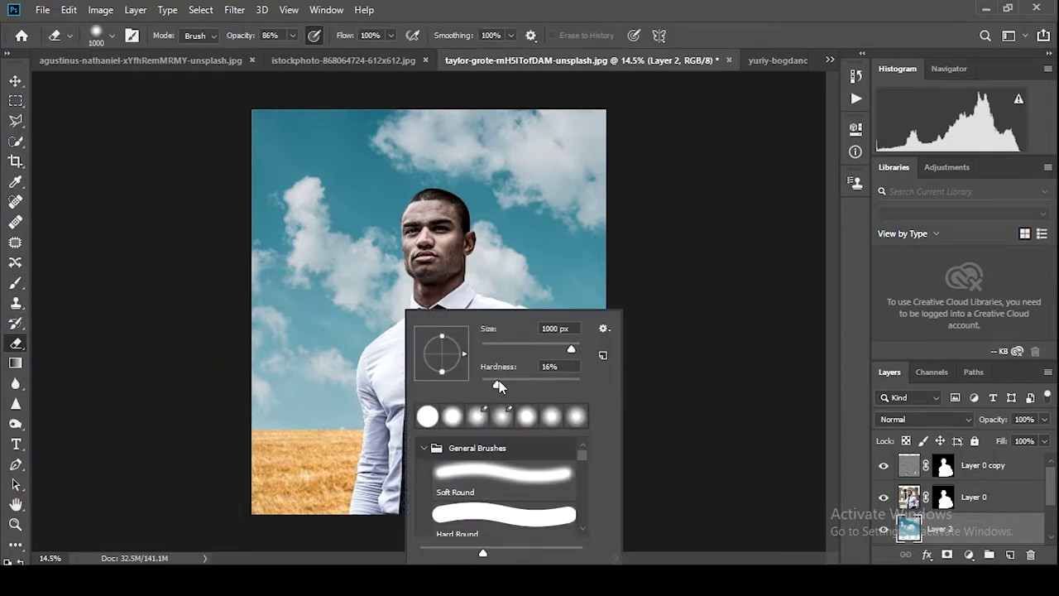
pyautogui.click(943, 530)
pyautogui.scroll(-2, 979, 530)
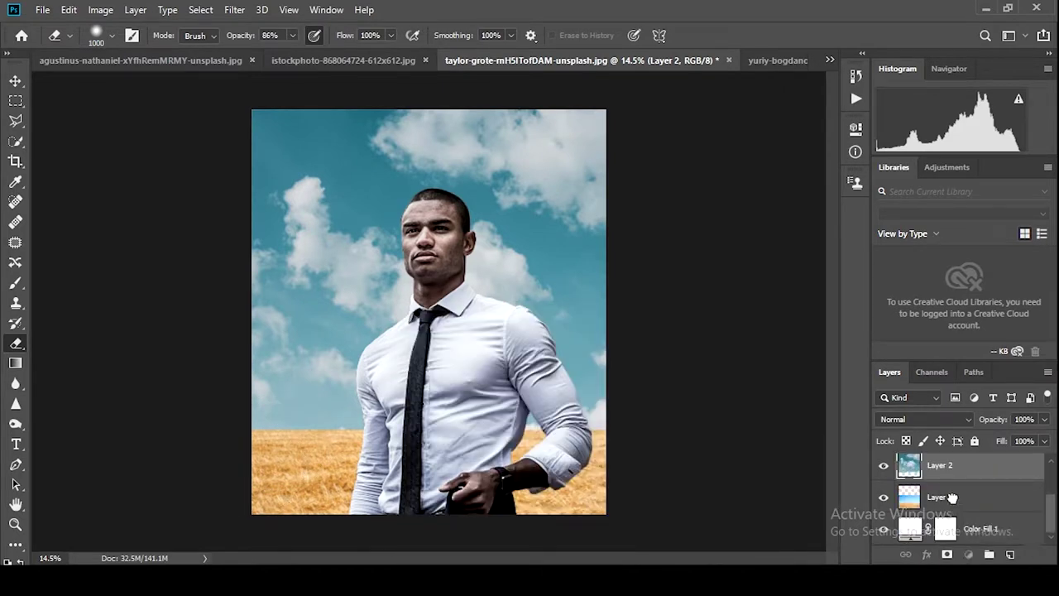
pyautogui.moveTo(951, 505); pyautogui.dragTo(960, 460)
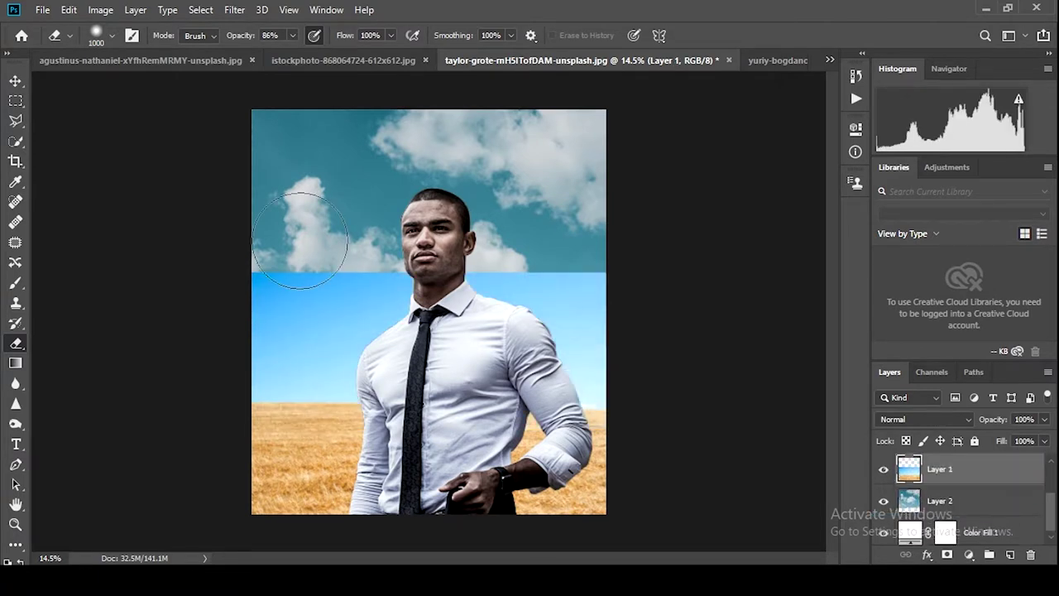
# - Erase the wheat photo's blue sky down to the horizon so the clouds show through
pyautogui.moveTo(213, 259)
pyautogui.mouseDown()
pyautogui.moveTo(538, 284)
pyautogui.moveTo(610, 248)
pyautogui.moveTo(372, 308)
pyautogui.mouseUp()
pyautogui.rightClick(556, 308)
pyautogui.moveTo(745, 347); pyautogui.dragTo(662, 347)
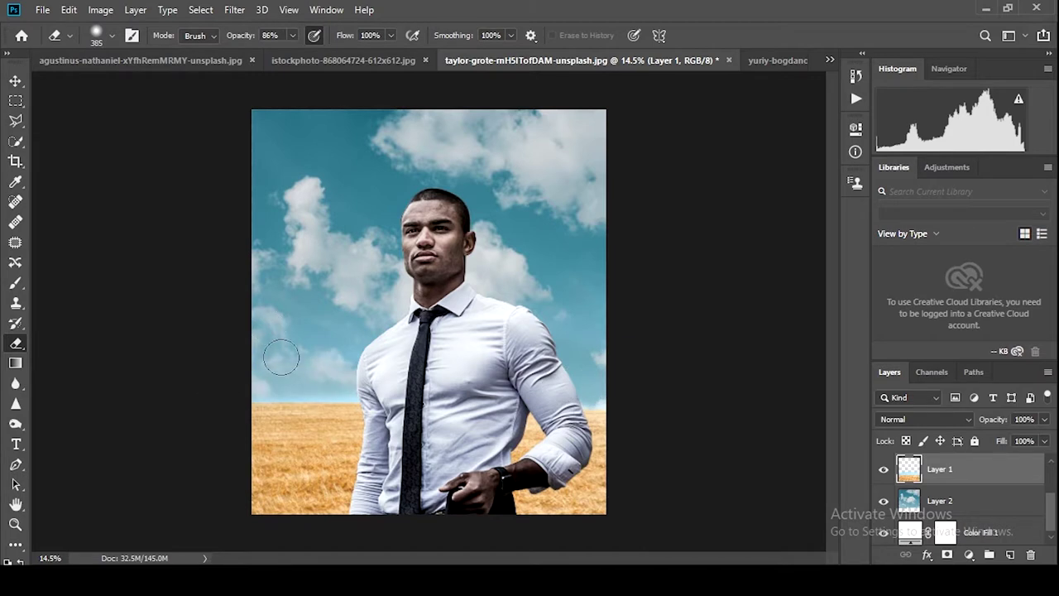
pyautogui.moveTo(279, 355); pyautogui.dragTo(356, 385)
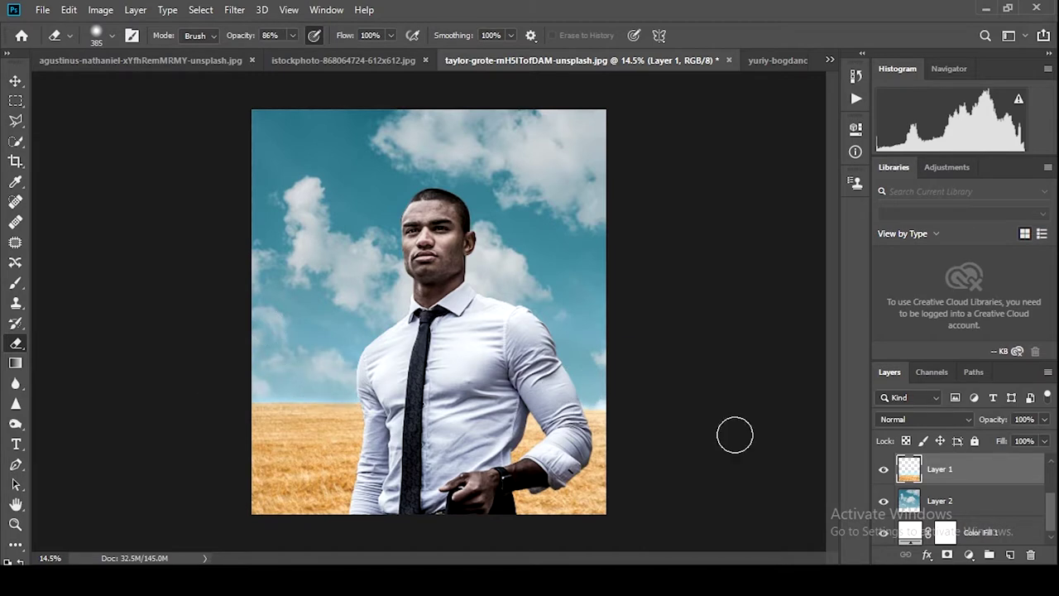
pyautogui.click(17, 83)
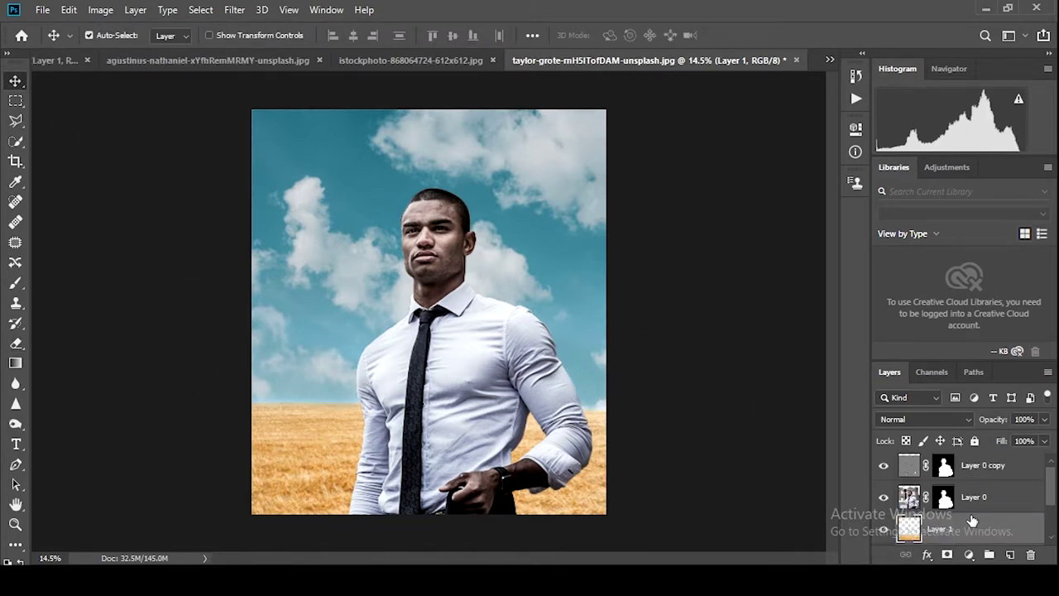
# - Add a Curves adjustment above Layer 0 copy that darkens shadows and lifts highlights
pyautogui.scroll(1, 972, 519)
pyautogui.hotkey('alt', '.')
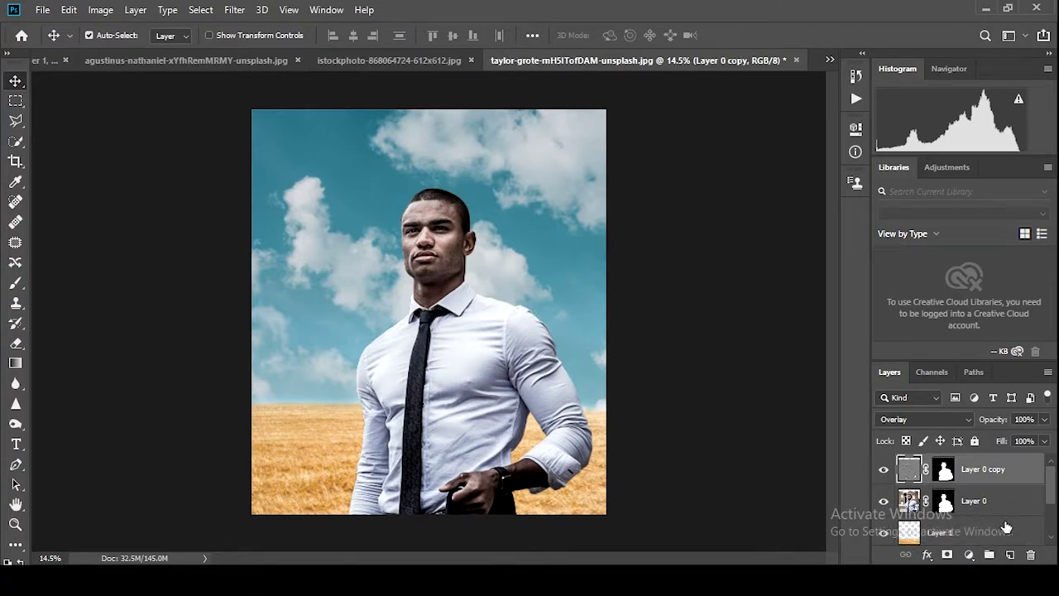
pyautogui.click(970, 554)
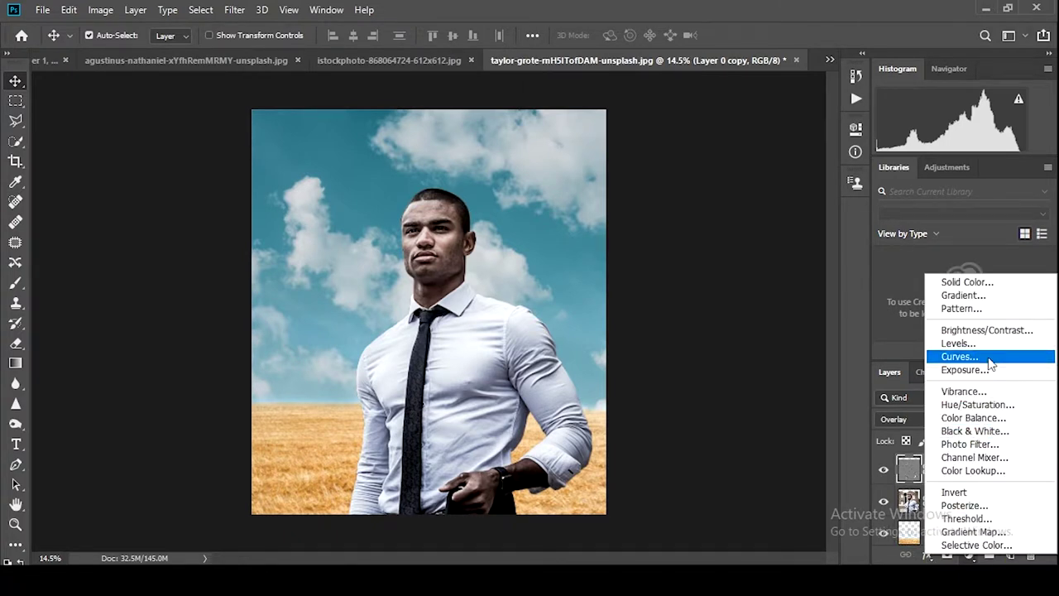
pyautogui.click(959, 356)
pyautogui.moveTo(735, 289); pyautogui.dragTo(735, 295)
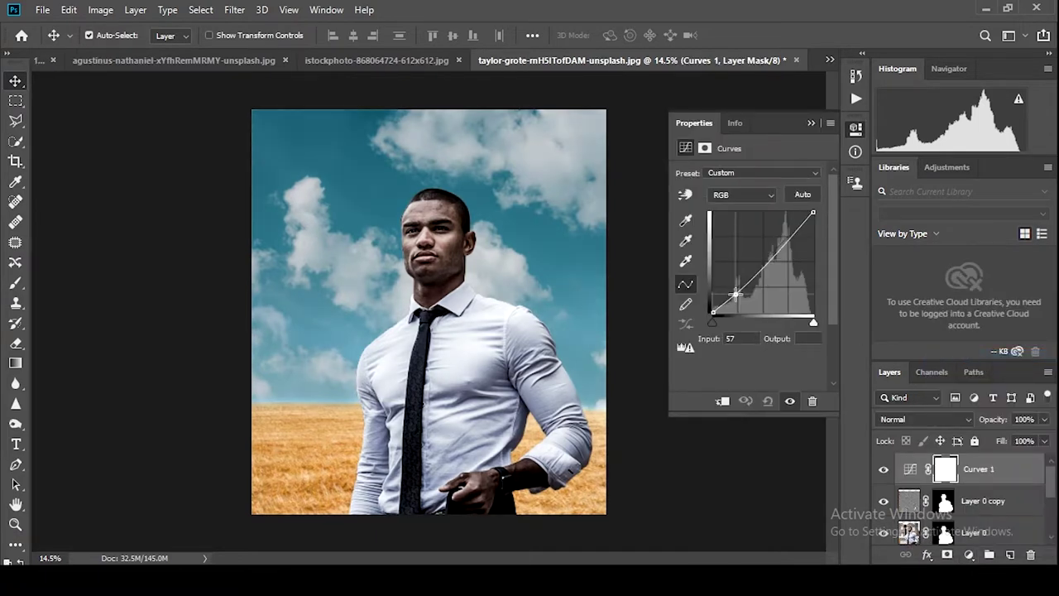
pyautogui.click(782, 248)
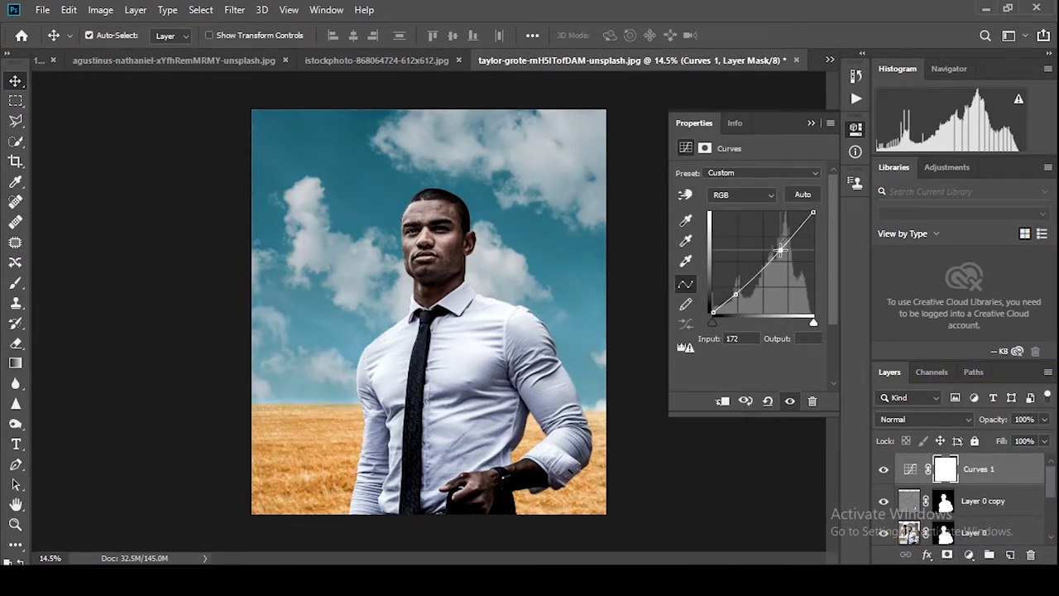
pyautogui.moveTo(735, 293); pyautogui.dragTo(735, 291)
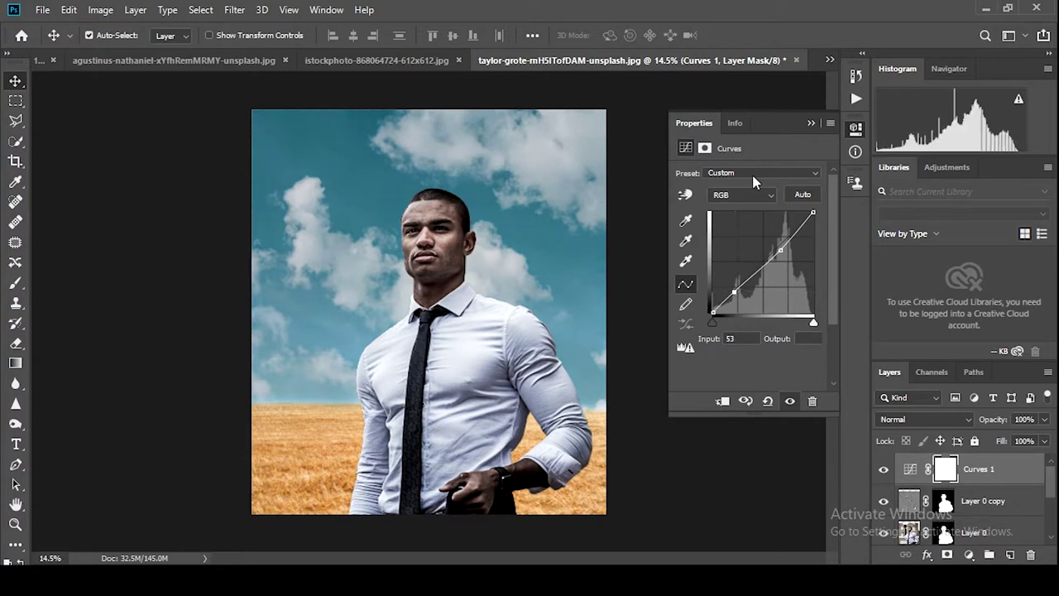
pyautogui.click(857, 133)
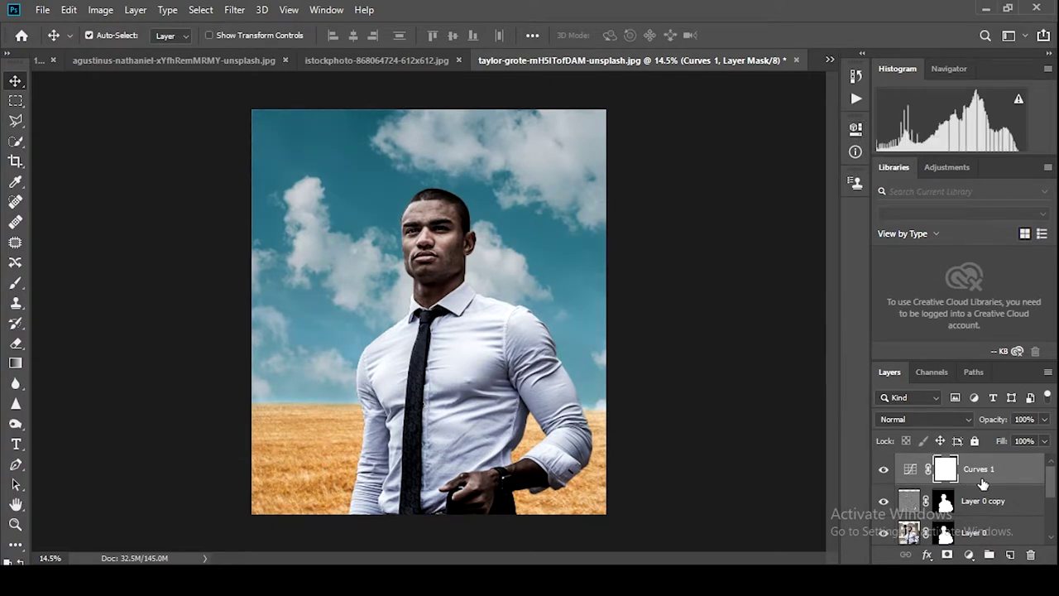
# - Select the wheat-field Layer 1 in the layers panel
pyautogui.press('b')
pyautogui.scroll(3, 600, 222)
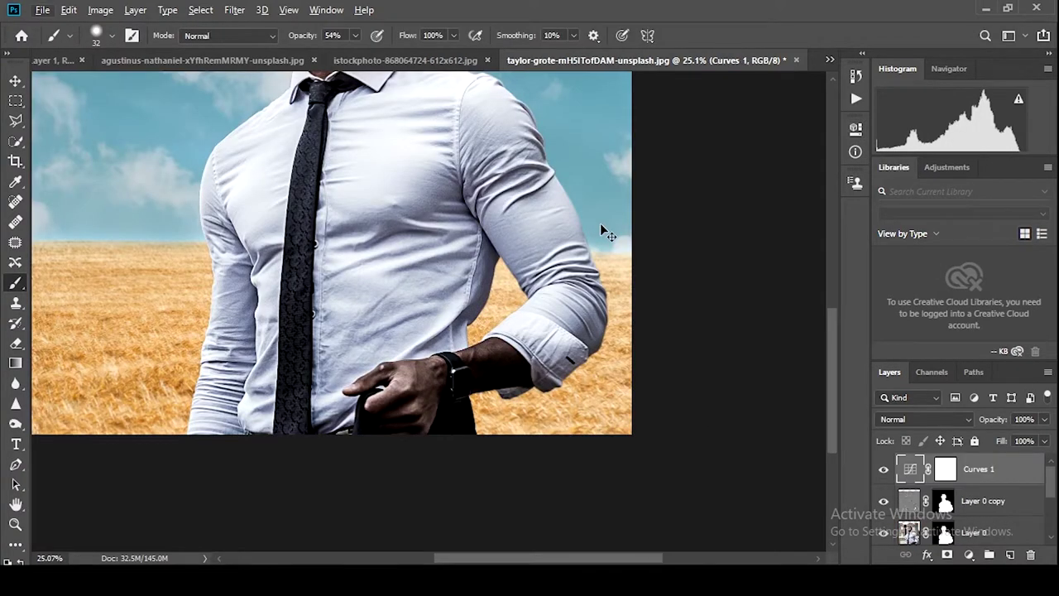
pyautogui.scroll(-2, 602, 225)
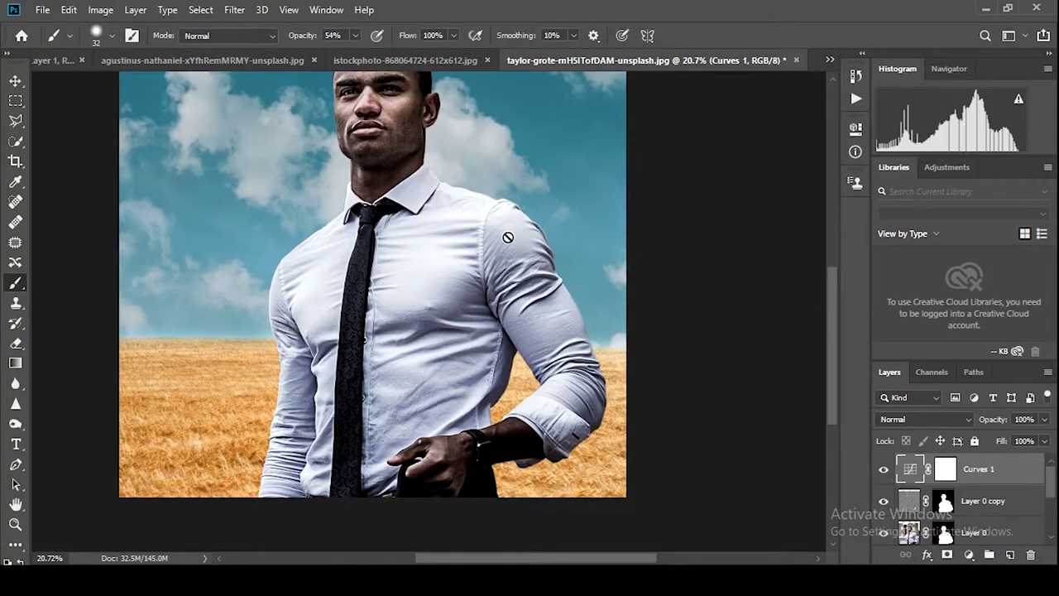
pyautogui.scroll(-1, 508, 237)
pyautogui.click(16, 82)
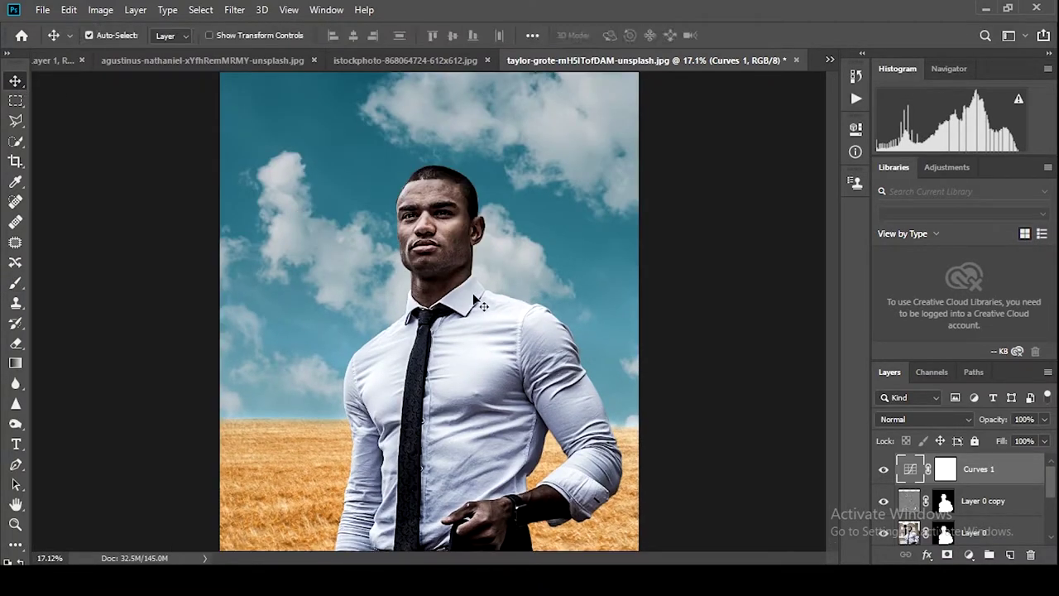
pyautogui.scroll(-1, 460, 305)
pyautogui.scroll(-2, 985, 504)
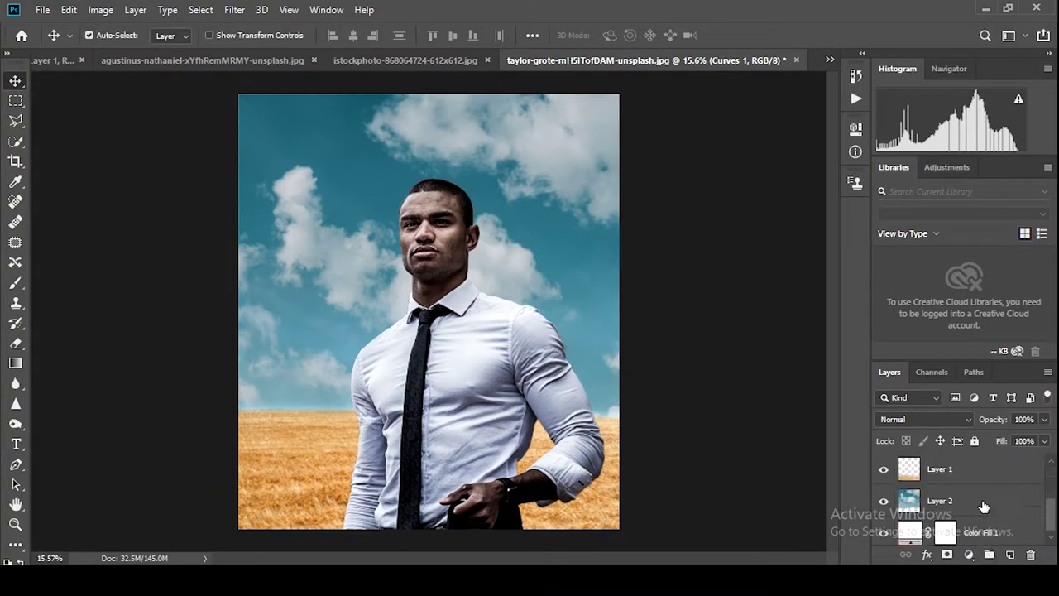
pyautogui.click(983, 503)
pyautogui.click(983, 477)
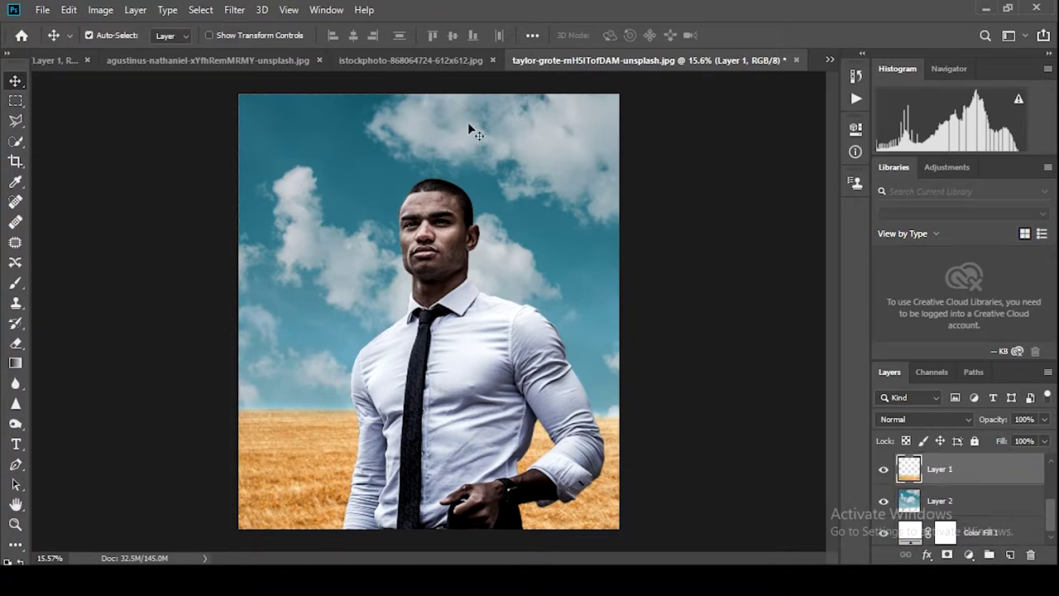
# - Apply a 2.3 px Gaussian Blur to the wheat-field Layer 1
pyautogui.click(235, 10)
pyautogui.moveTo(242, 185)
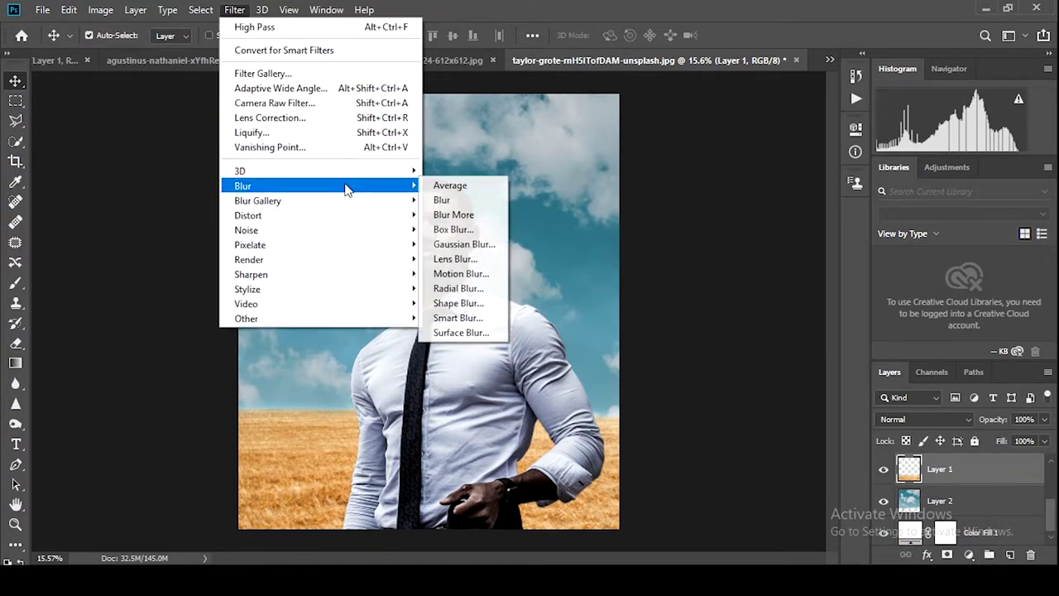
pyautogui.click(472, 244)
pyautogui.moveTo(565, 350); pyautogui.dragTo(546, 350)
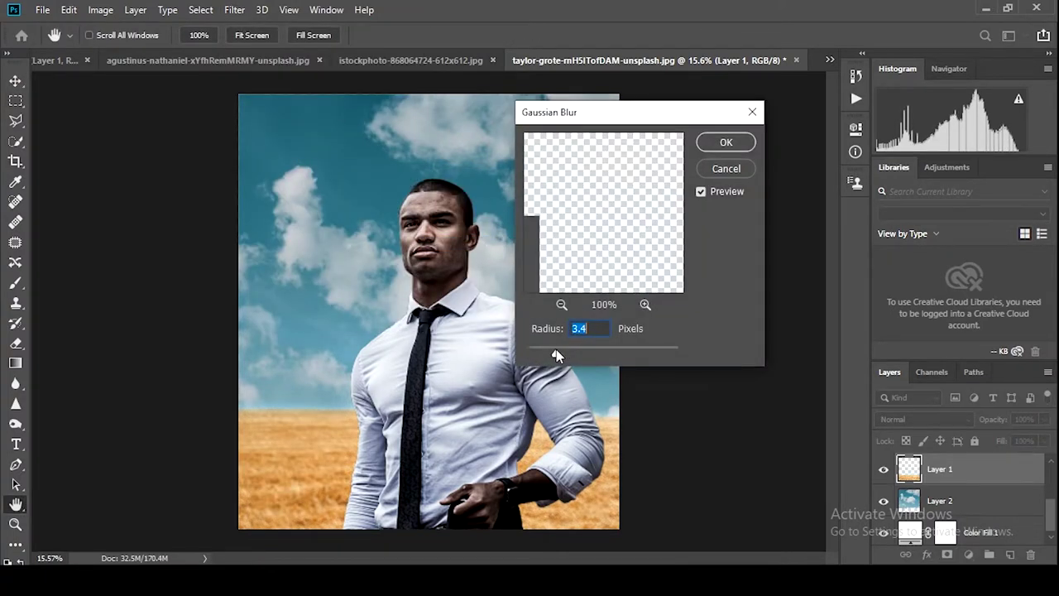
pyautogui.click(721, 144)
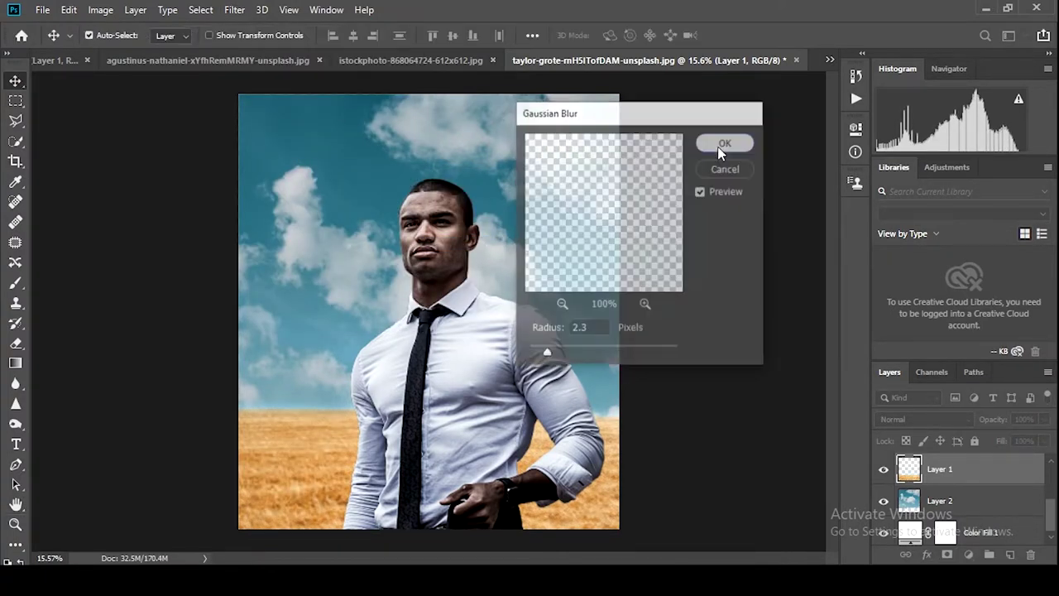
# - Apply a 5.2 px Gaussian Blur to the sky Layer 2
pyautogui.click(938, 502)
pyautogui.click(234, 10)
pyautogui.click(472, 244)
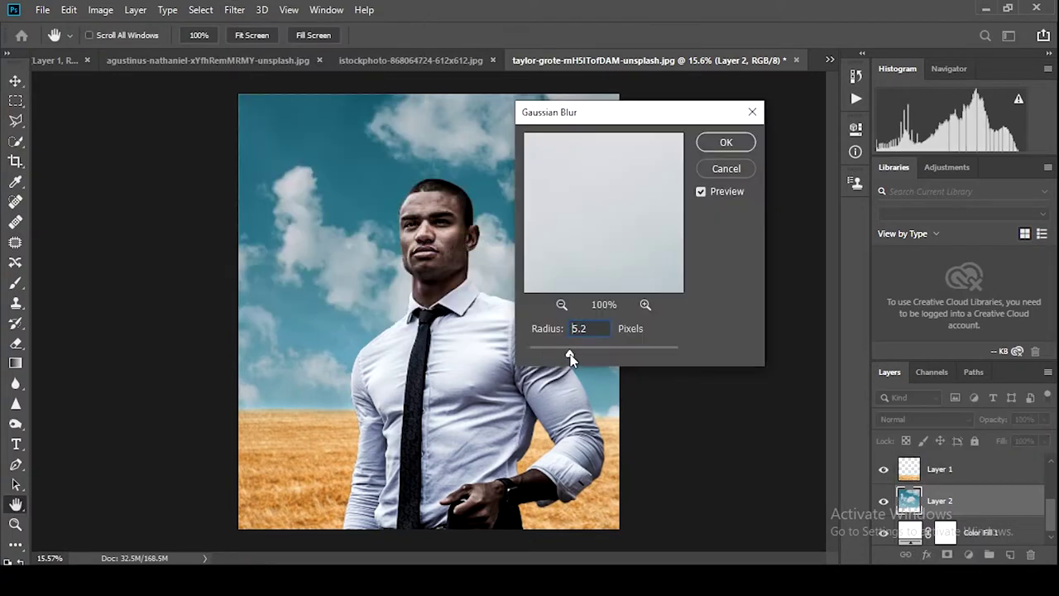
pyautogui.moveTo(574, 350); pyautogui.dragTo(566, 348)
pyautogui.press('Return')
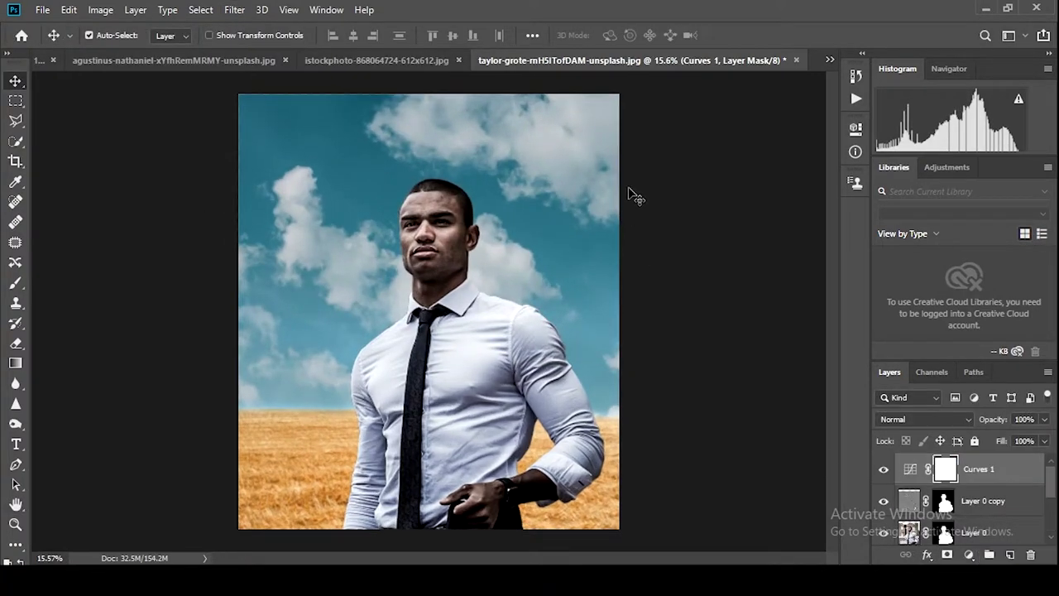
# - Bring the lens-flare image into the portrait and enlarge it over the upper-left sky
pyautogui.click(399, 60)
pyautogui.moveTo(351, 255); pyautogui.dragTo(379, 65)
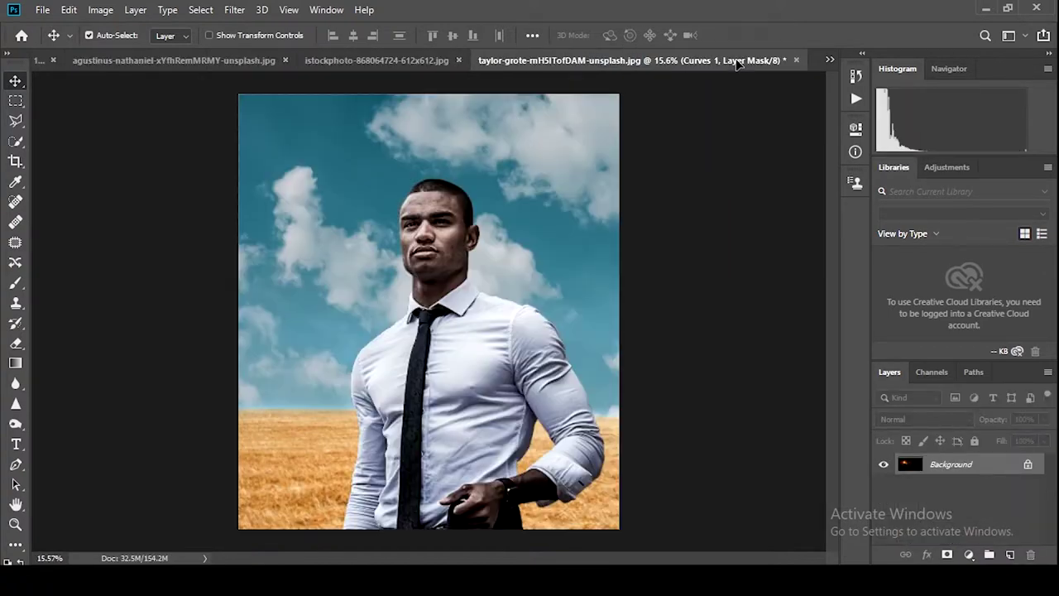
pyautogui.moveTo(739, 65)
pyautogui.mouseDown()
pyautogui.moveTo(416, 243)
pyautogui.moveTo(799, 460)
pyautogui.moveTo(535, 267)
pyautogui.mouseUp()
pyautogui.hotkey('ctrl', 't')
pyautogui.press('Return')
pyautogui.press('4')
pyautogui.press('6')
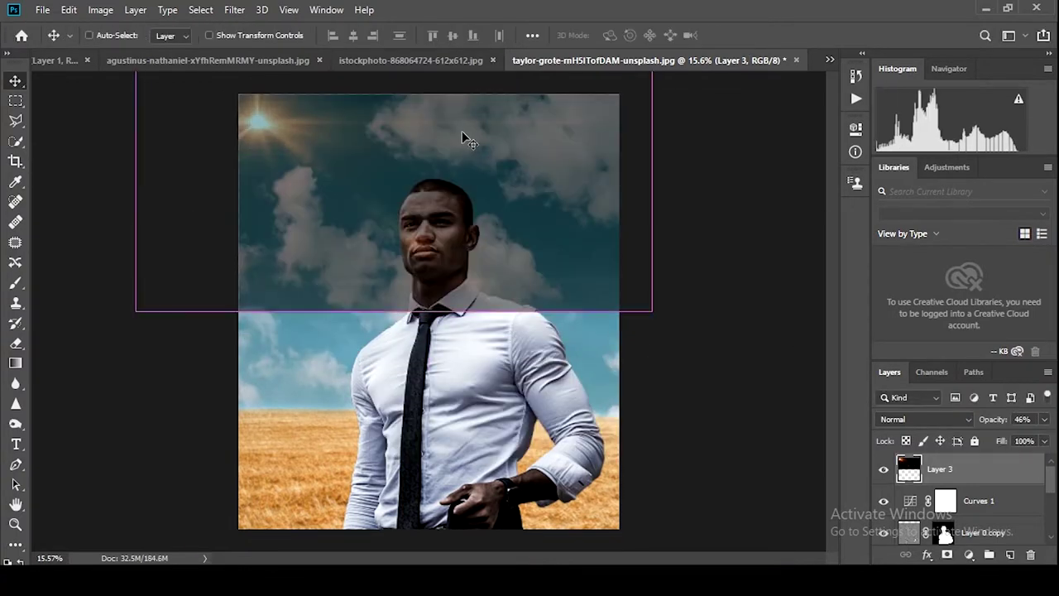
pyautogui.hotkey('ctrl', 't')
pyautogui.moveTo(652, 311); pyautogui.dragTo(690, 366)
pyautogui.press('Return')
pyautogui.press('0')
# - Set the flare layer to Linear Dodge (Add) at 92% opacity and add an empty Layer 4
pyautogui.click(924, 418)
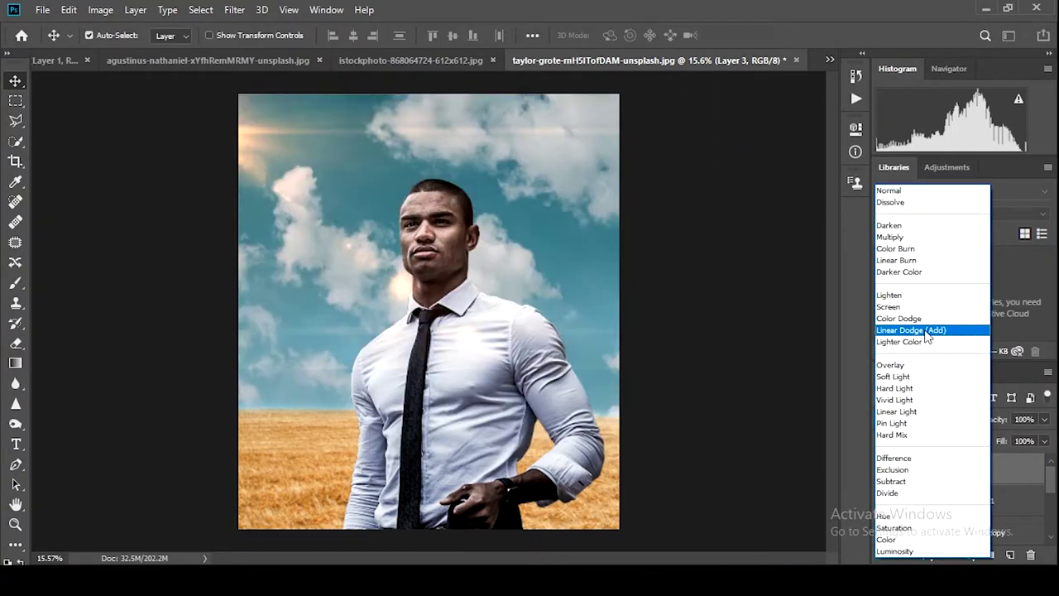
pyautogui.click(926, 331)
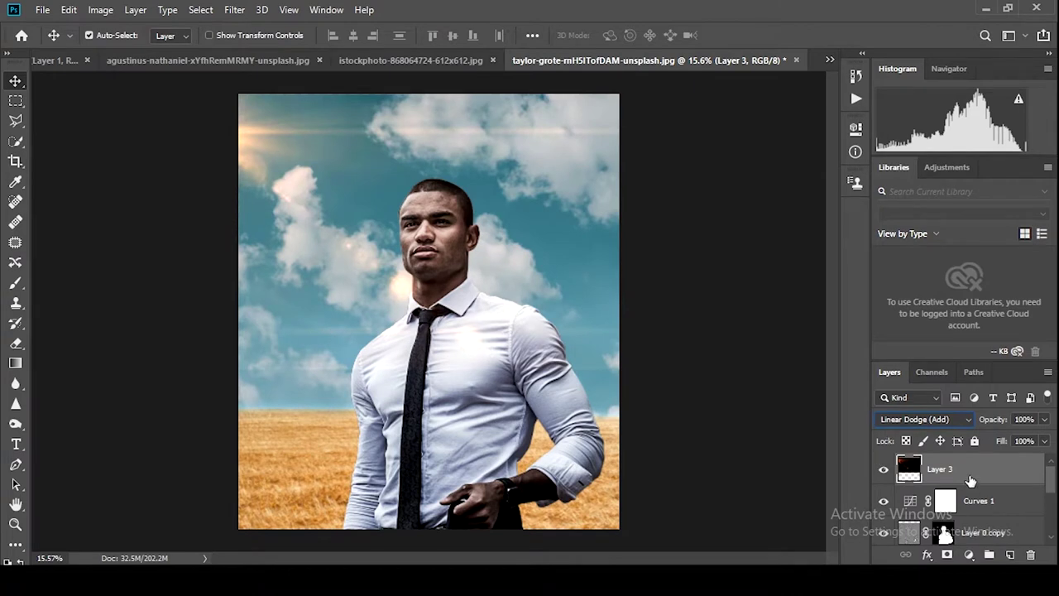
pyautogui.click(1045, 420)
pyautogui.moveTo(1041, 441); pyautogui.dragTo(1031, 451)
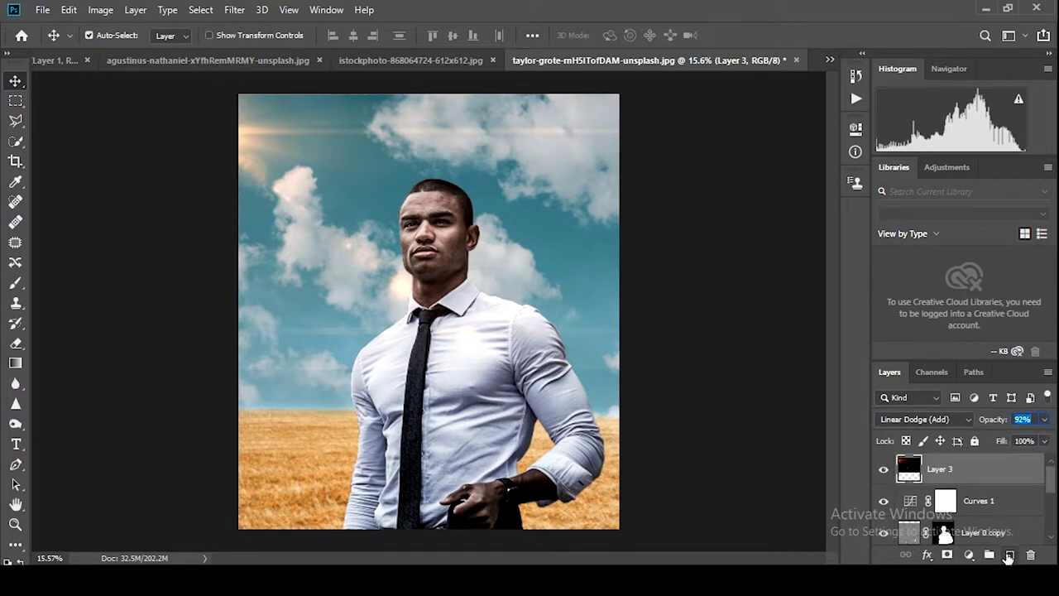
pyautogui.click(1009, 556)
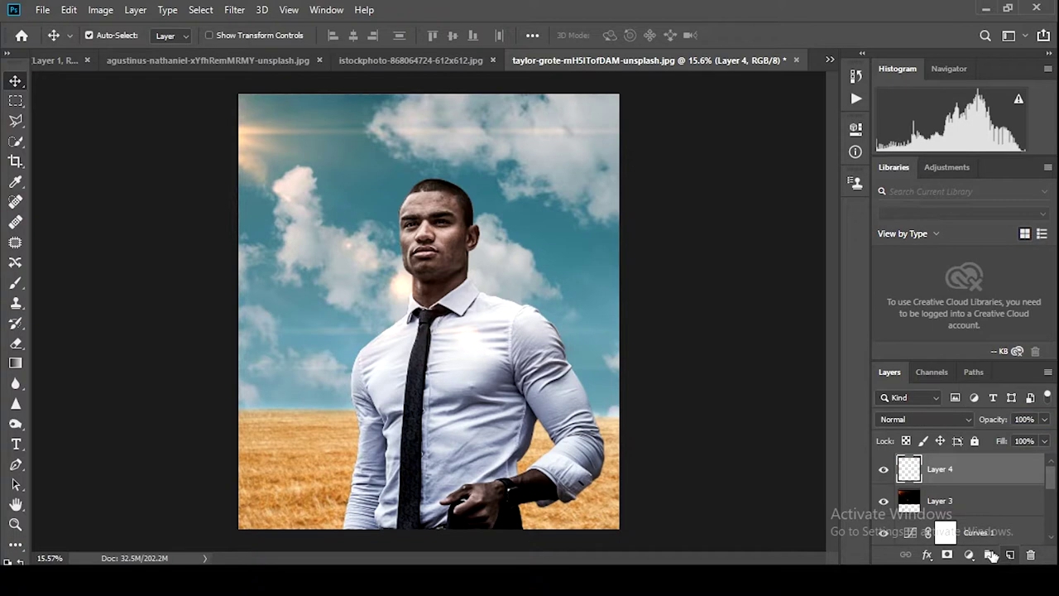
# - Add a Curves 2 adjustment with two custom points on the Blue channel curve
pyautogui.click(969, 554)
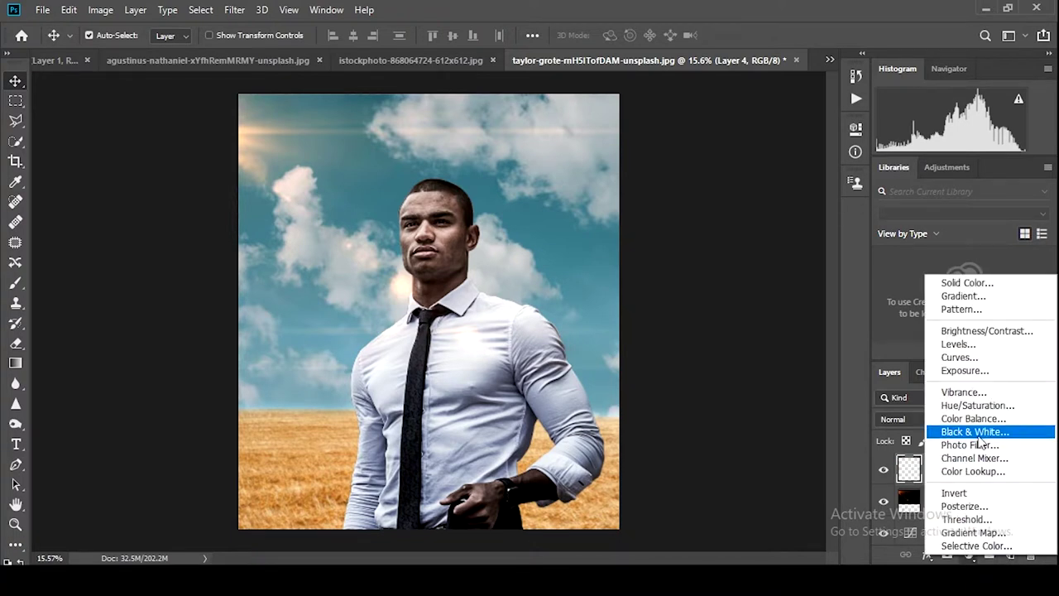
pyautogui.click(983, 357)
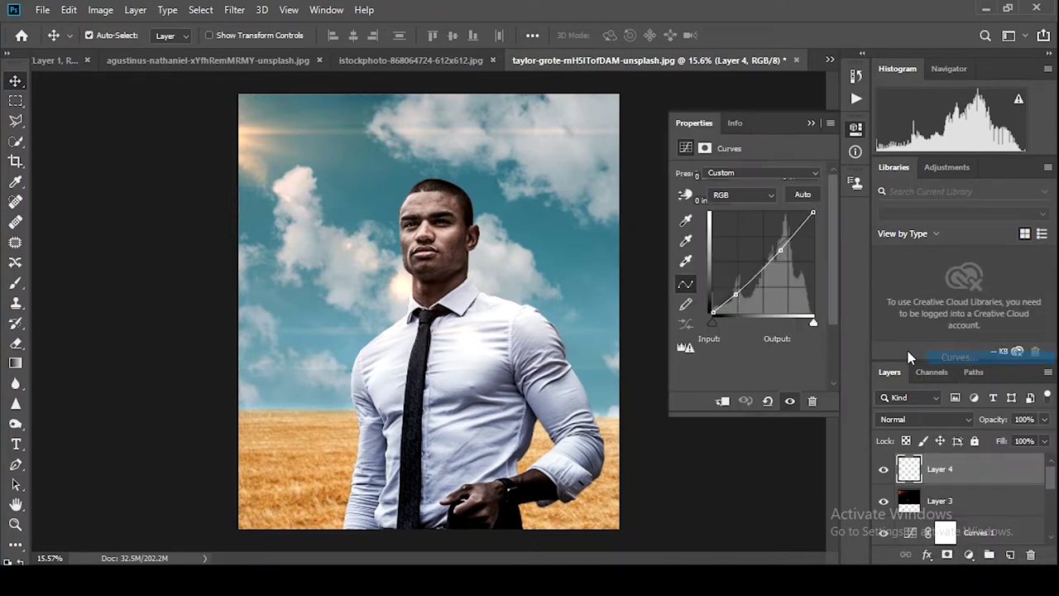
pyautogui.click(741, 194)
pyautogui.click(728, 240)
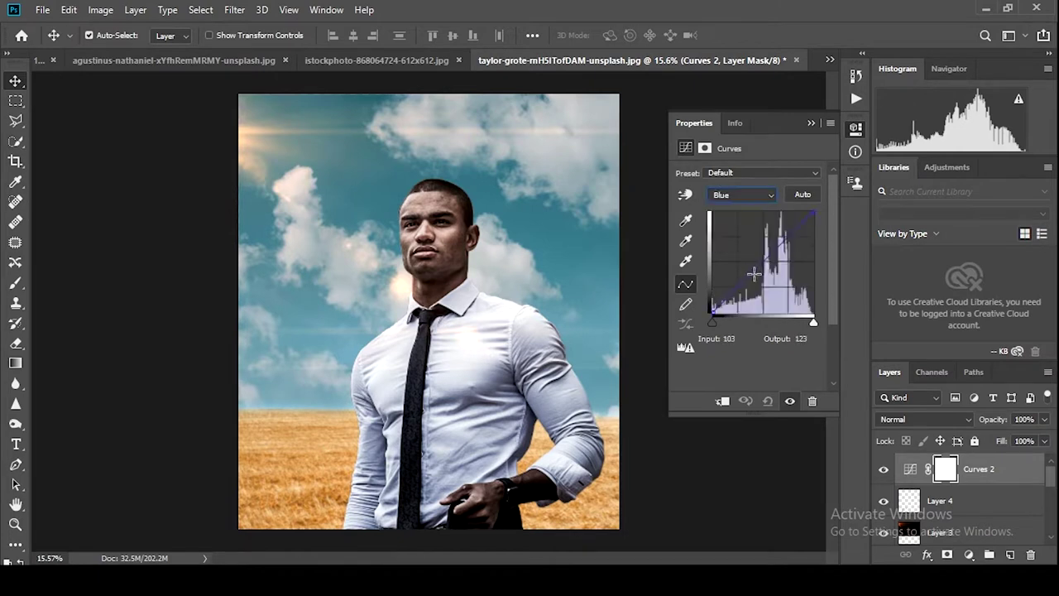
pyautogui.click(747, 281)
pyautogui.click(776, 246)
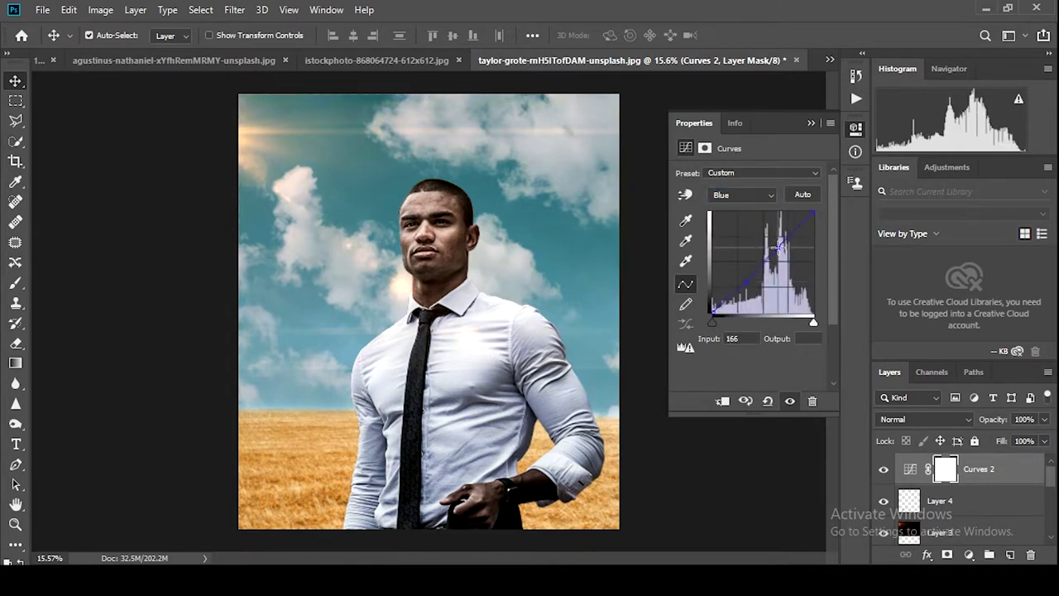
pyautogui.click(747, 283)
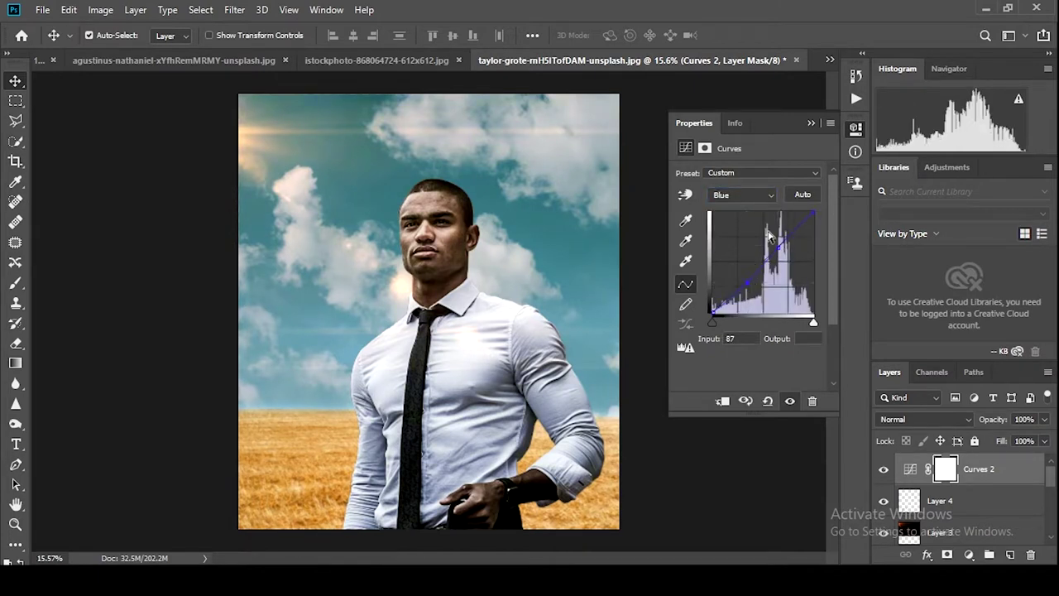
pyautogui.click(856, 130)
pyautogui.scroll(-1, 570, 367)
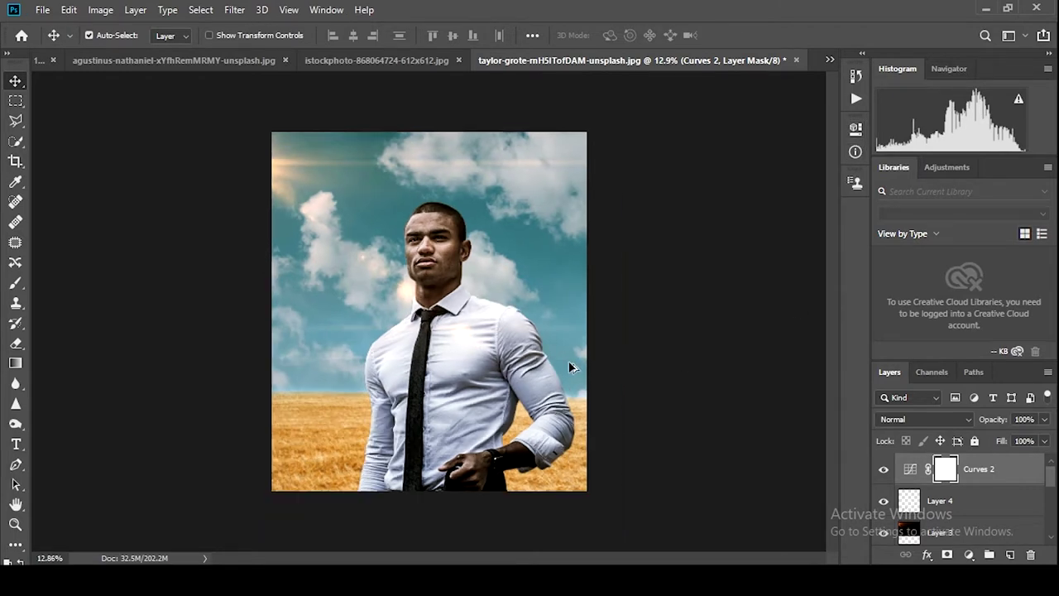
pyautogui.scroll(2, 571, 370)
pyautogui.scroll(-2, 960, 488)
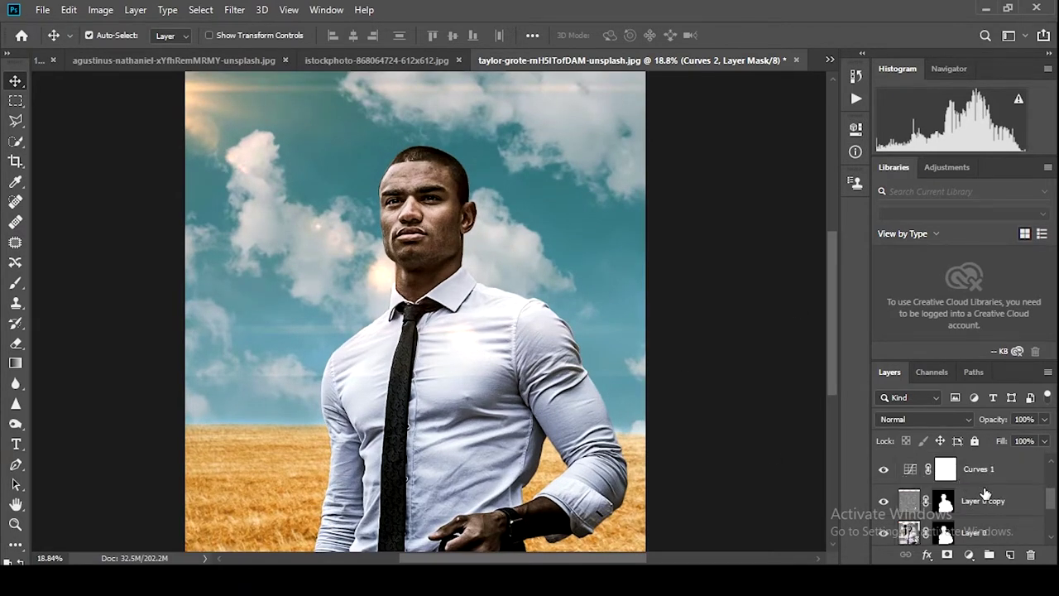
pyautogui.scroll(-2, 979, 506)
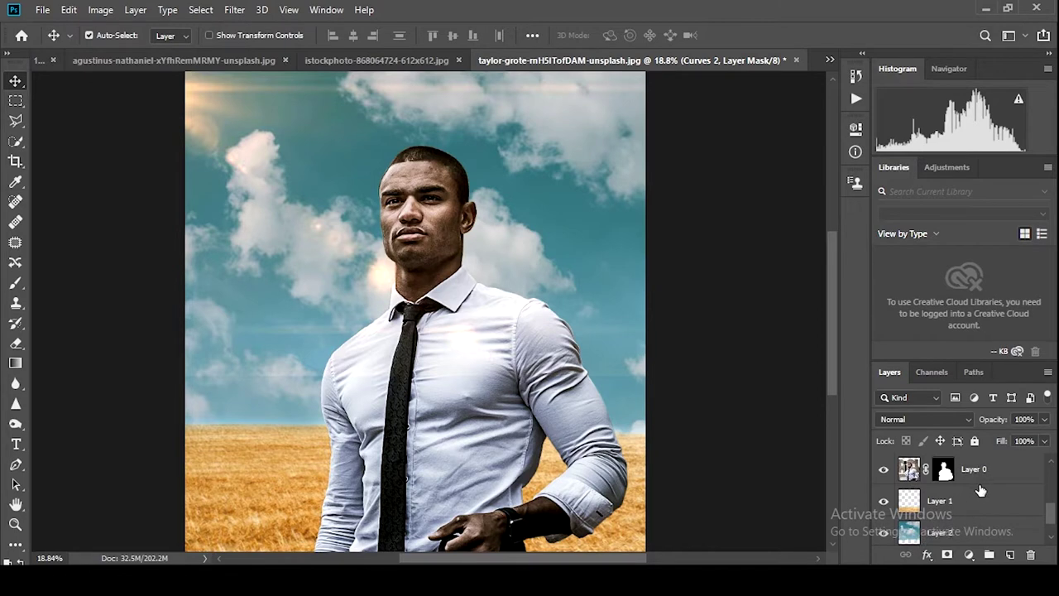
pyautogui.click(914, 477)
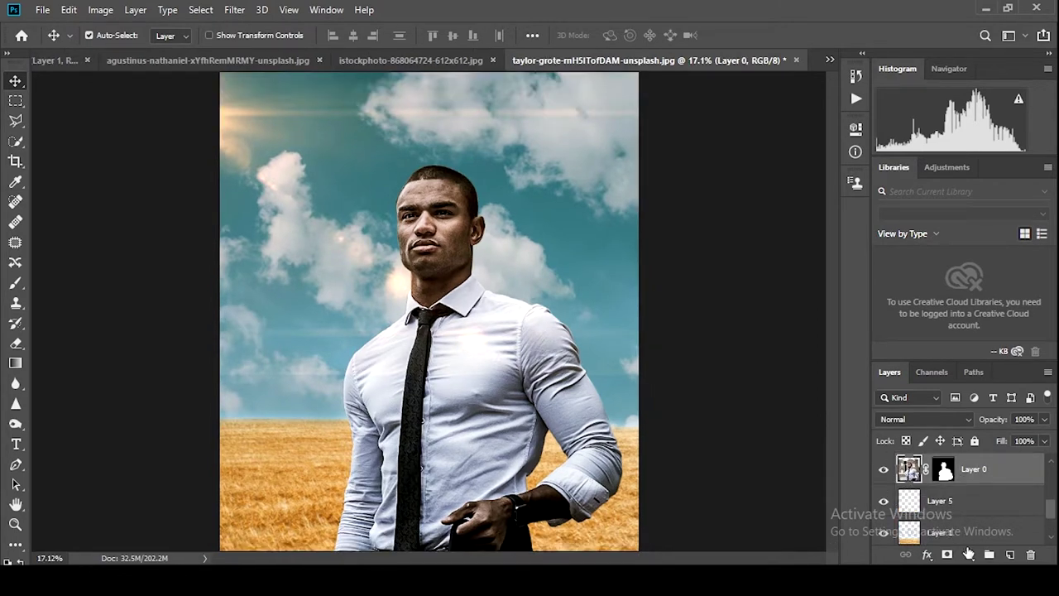
pyautogui.click(968, 554)
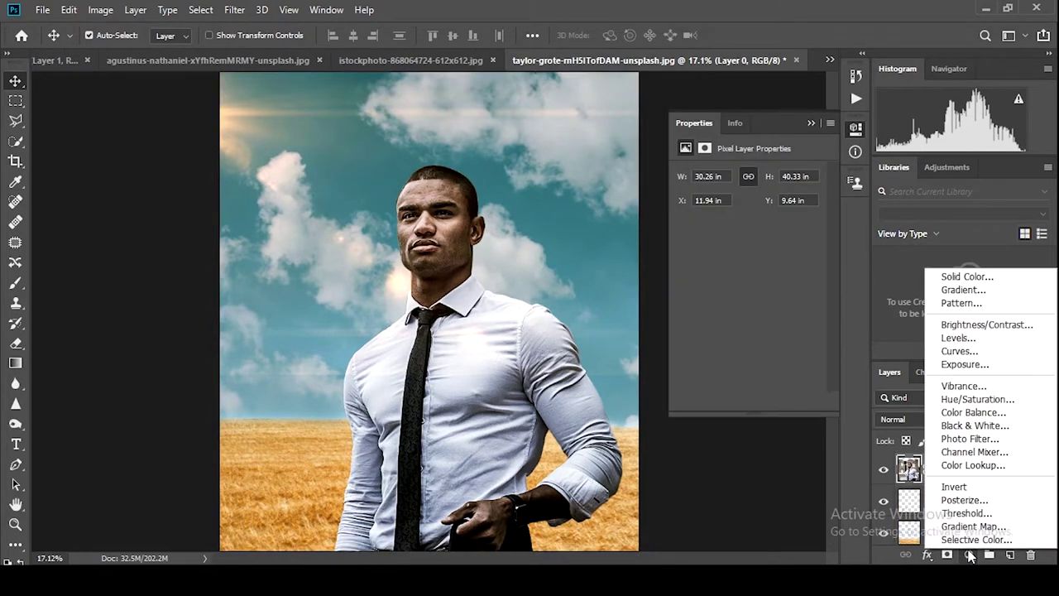
pyautogui.click(981, 398)
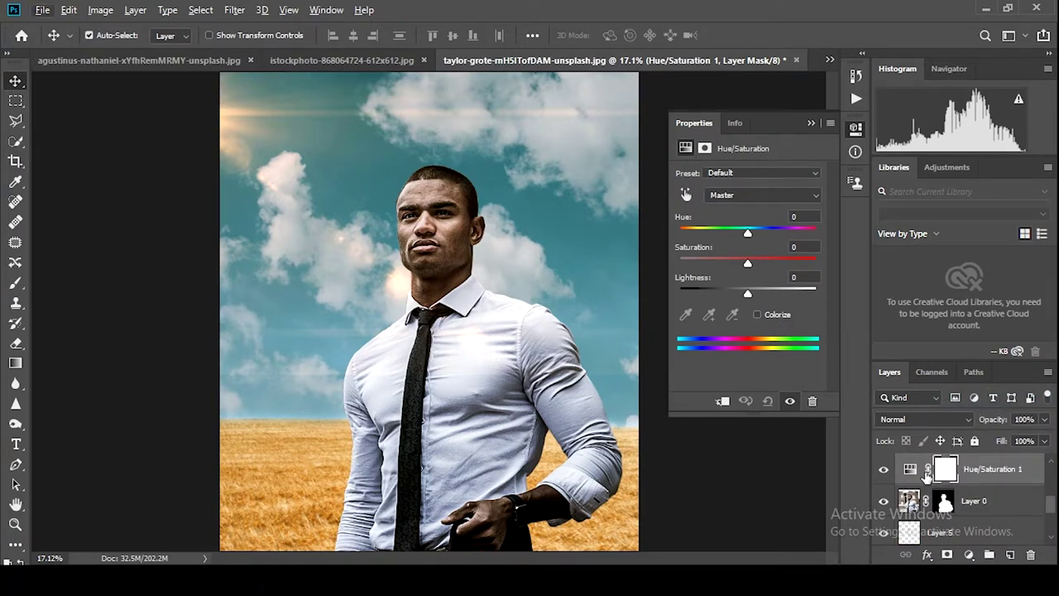
pyautogui.keyDown('alt'); pyautogui.click(930, 479); pyautogui.keyUp('alt')
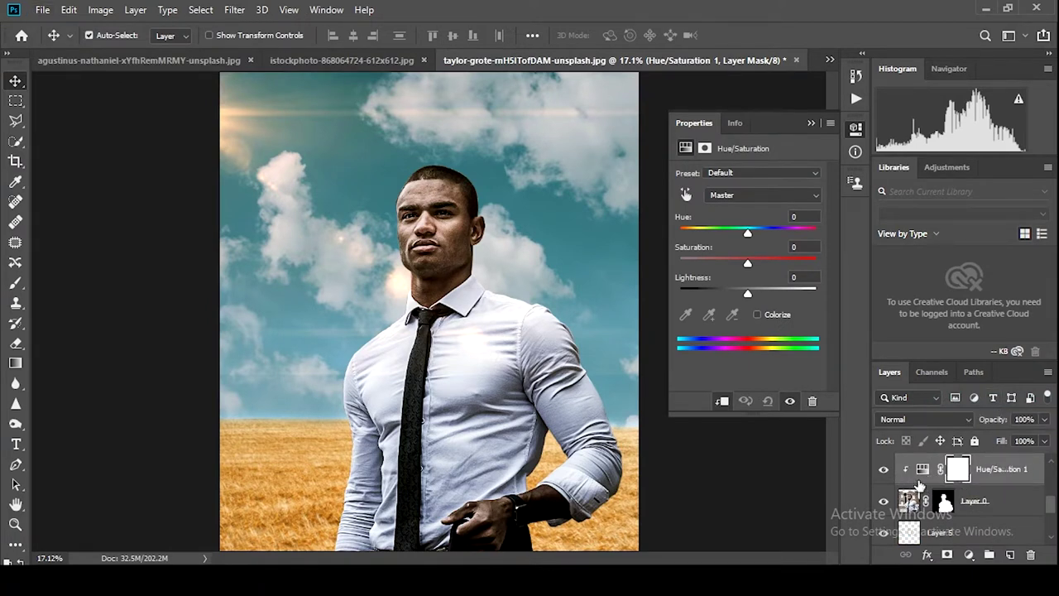
pyautogui.moveTo(748, 296); pyautogui.dragTo(734, 295)
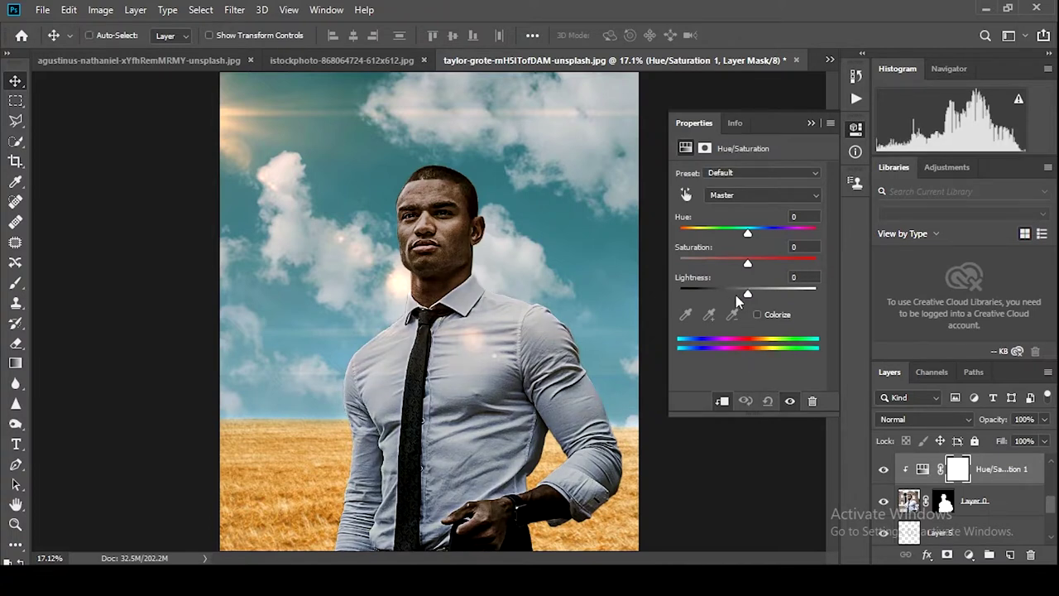
pyautogui.hotkey('ctrl', 'z')
pyautogui.hotkey('ctrl', 'z')
pyautogui.hotkey('ctrl', 'z')
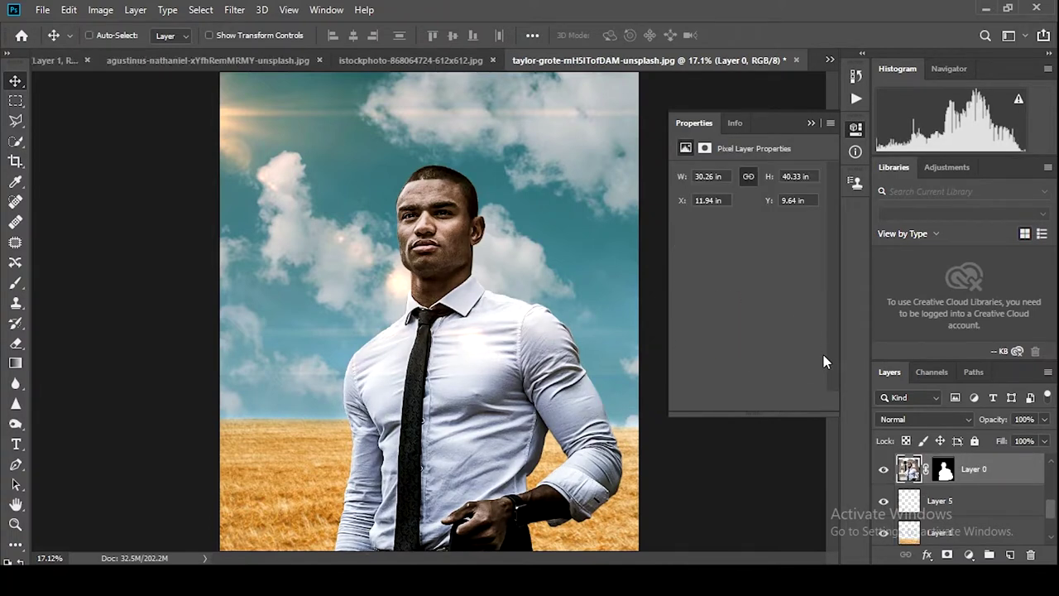
pyautogui.click(854, 133)
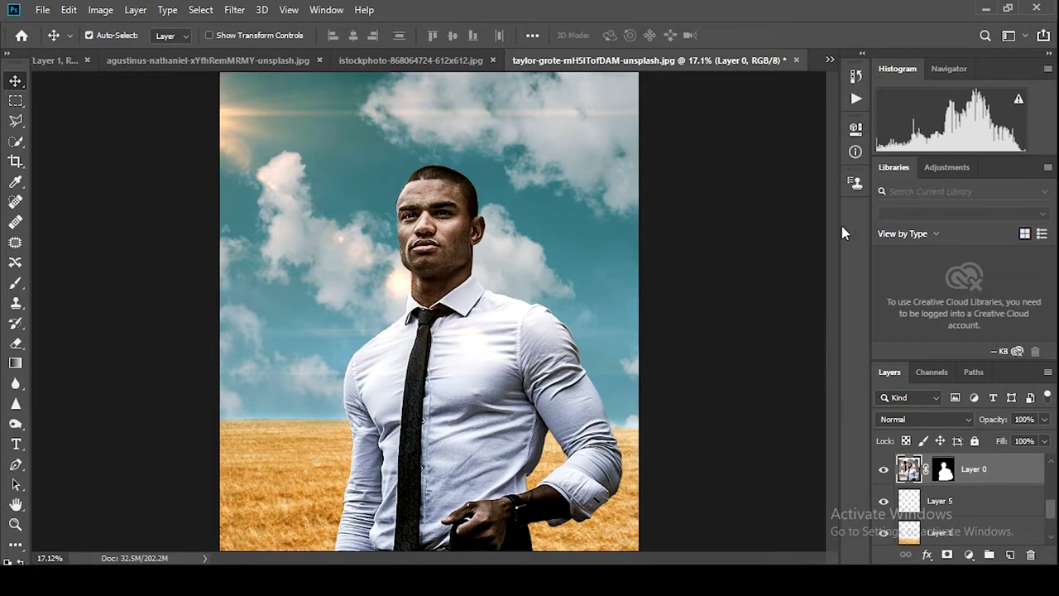
pyautogui.scroll(-1, 700, 438)
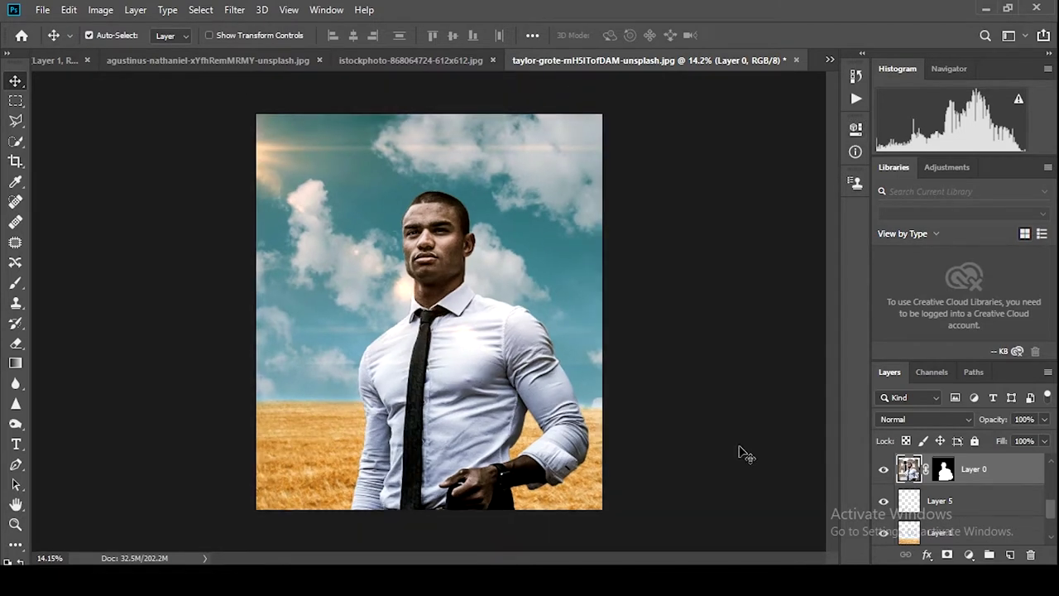
# - Select Layer 5 and brush a soft tone around the man's head
pyautogui.hotkey('ctrl', 'z')
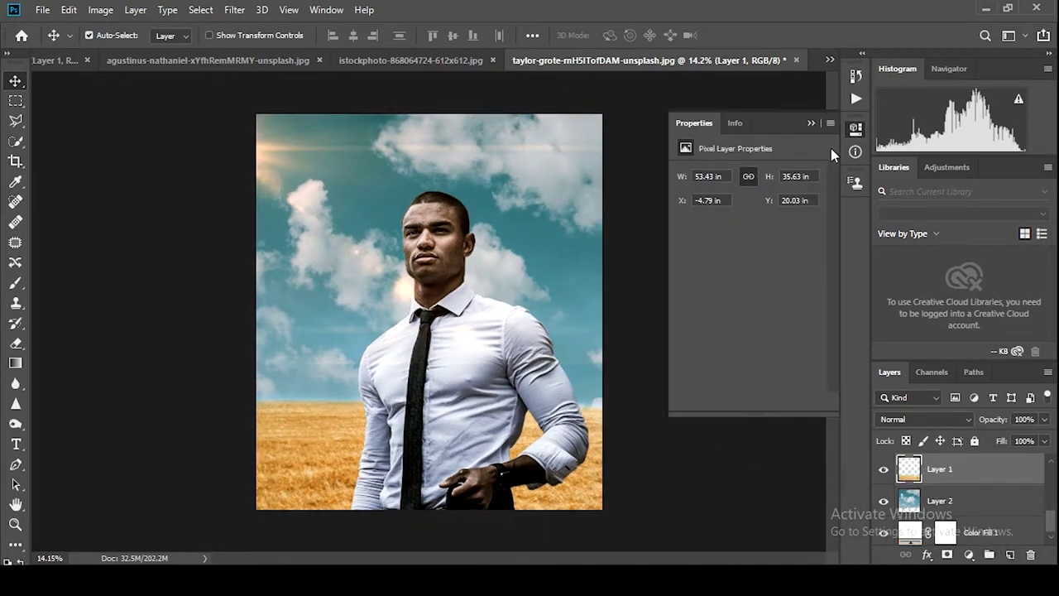
pyautogui.click(855, 129)
pyautogui.click(1009, 554)
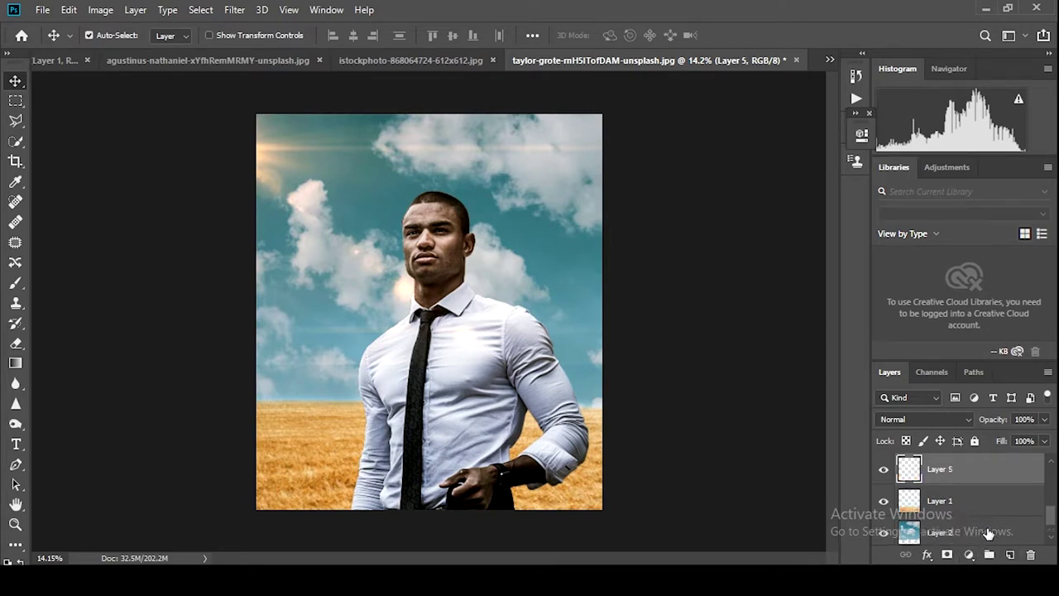
pyautogui.click(15, 282)
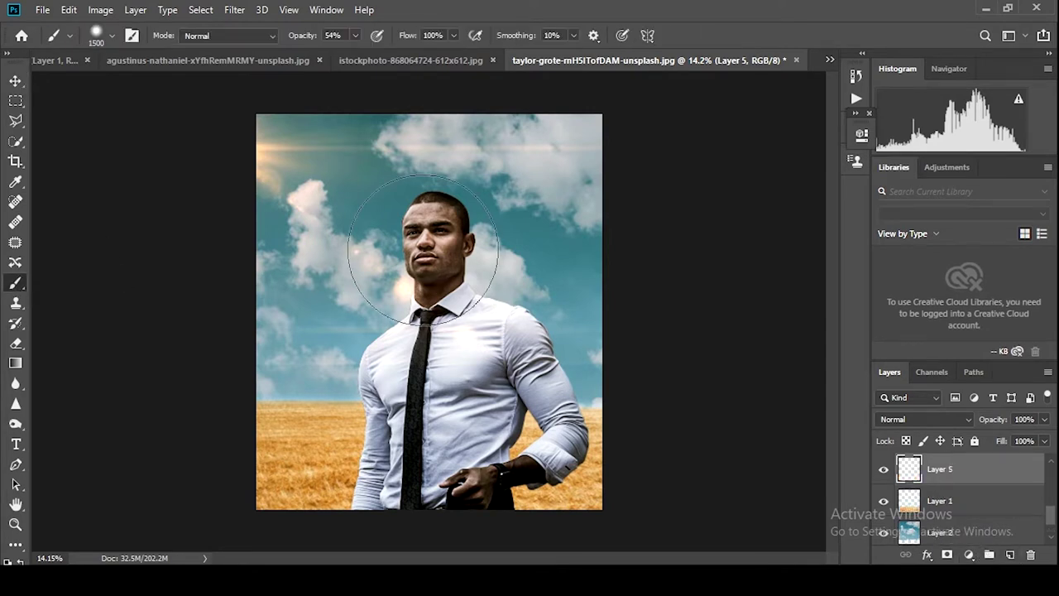
pyautogui.click(436, 246)
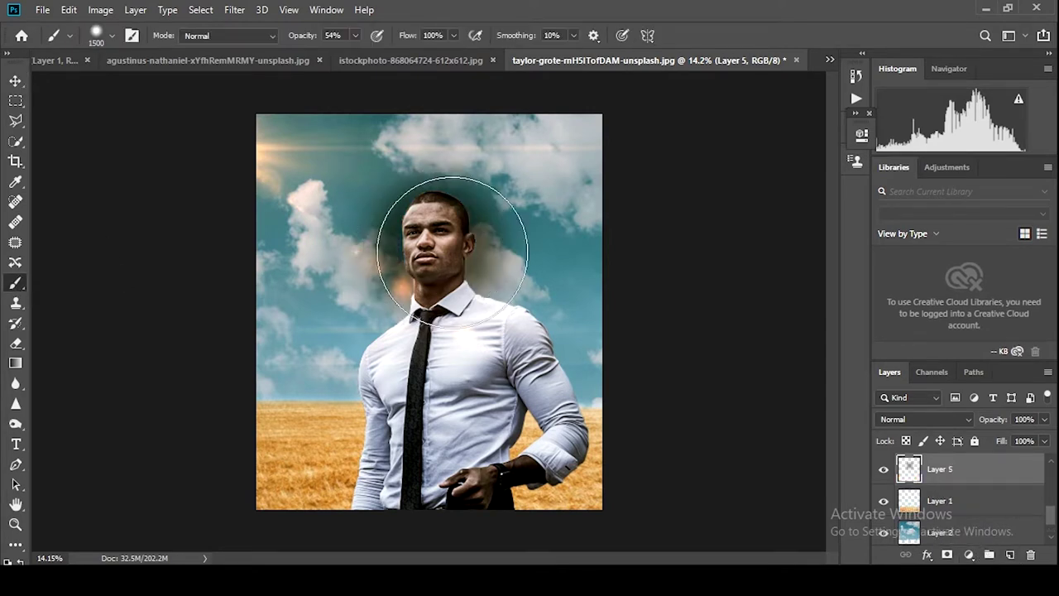
# - Set Layer 5's blend mode to Lighter Color
pyautogui.click(927, 419)
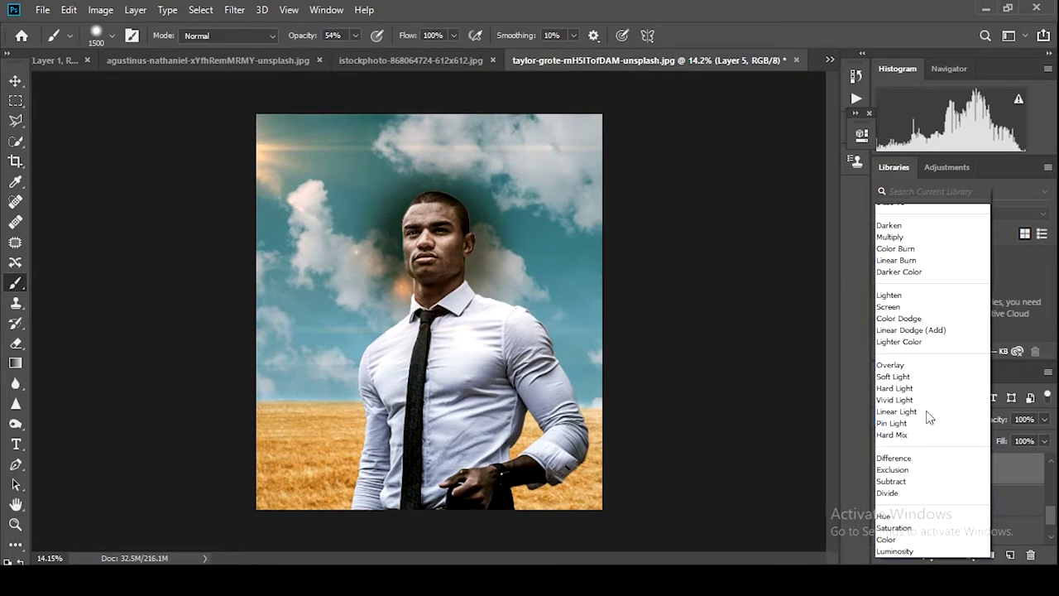
pyautogui.click(920, 344)
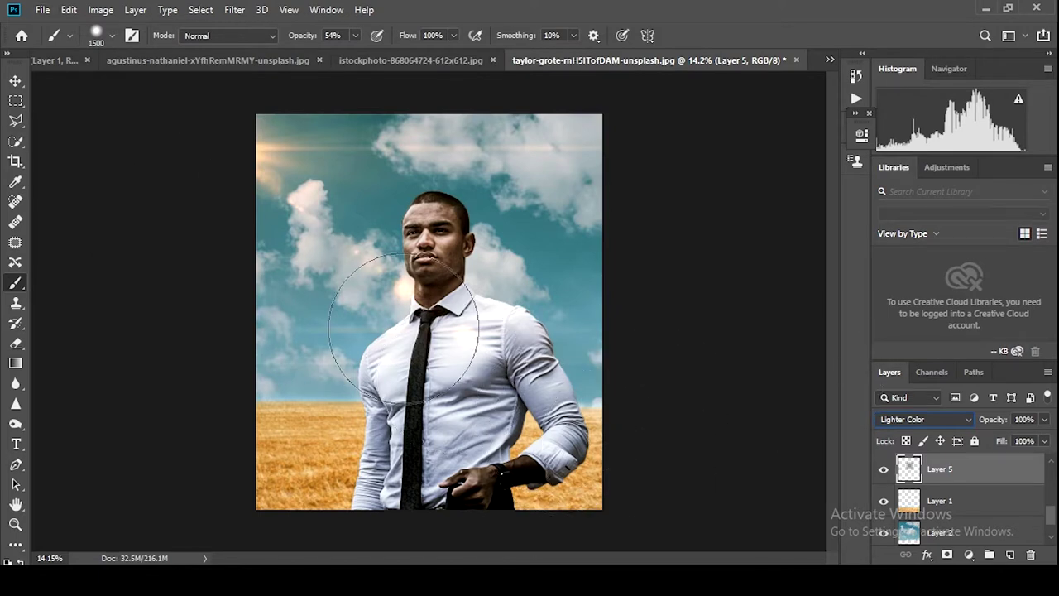
pyautogui.click(15, 80)
pyautogui.scroll(-2, 422, 340)
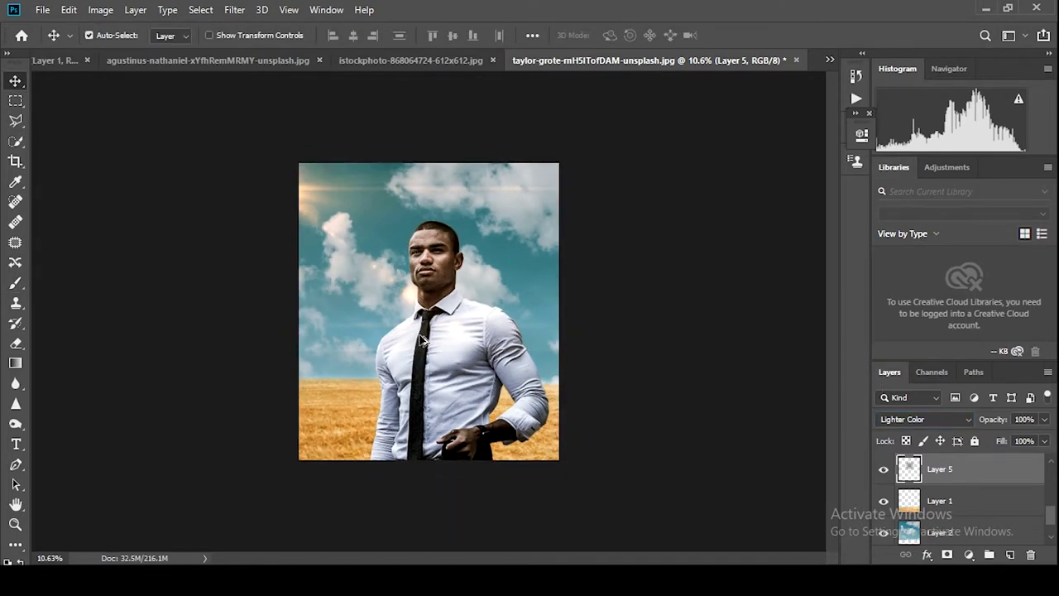
pyautogui.scroll(1, 422, 341)
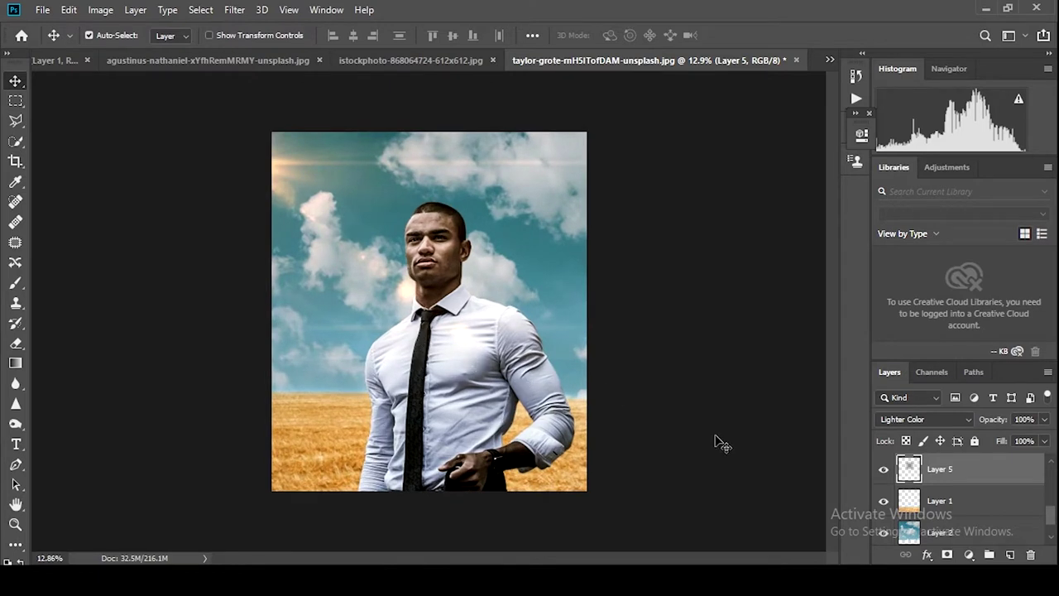
pyautogui.scroll(3, 997, 516)
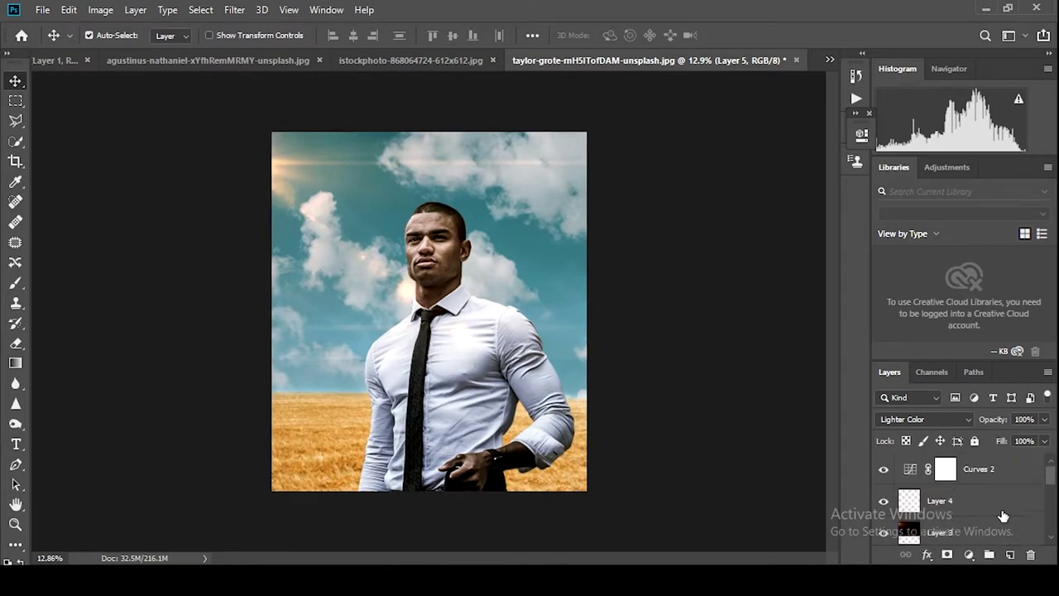
# - Add an empty Layer 6 above Curves 2 and set the brush hardness to 0
pyautogui.click(1012, 478)
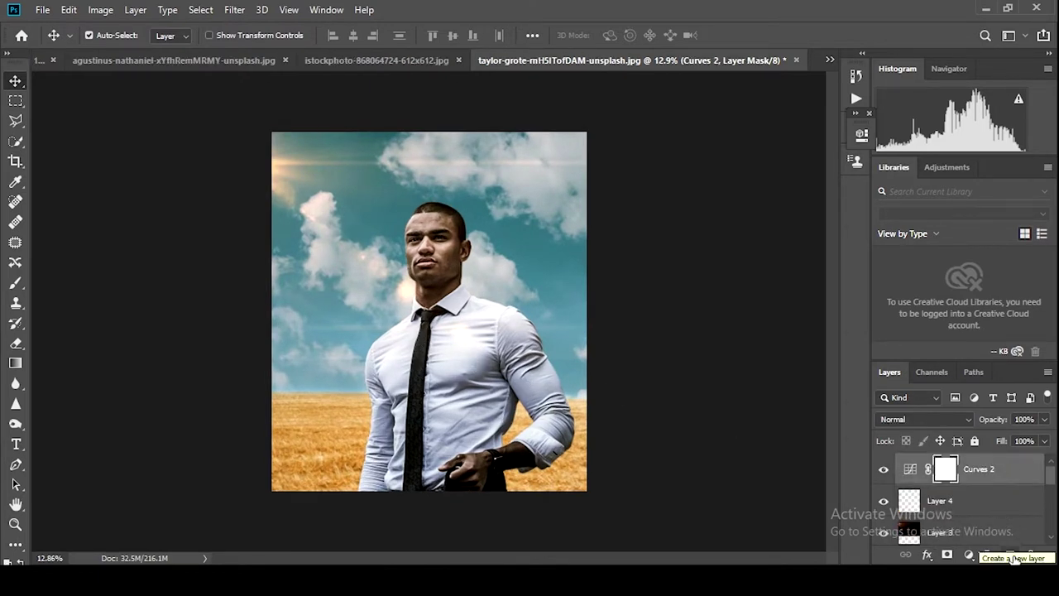
pyautogui.click(1010, 555)
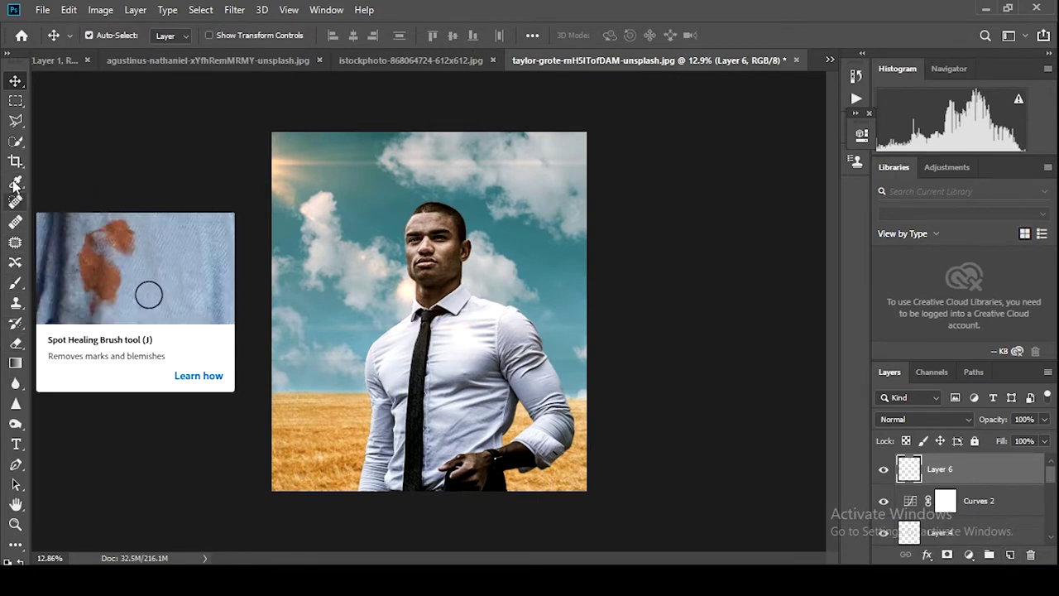
pyautogui.click(15, 283)
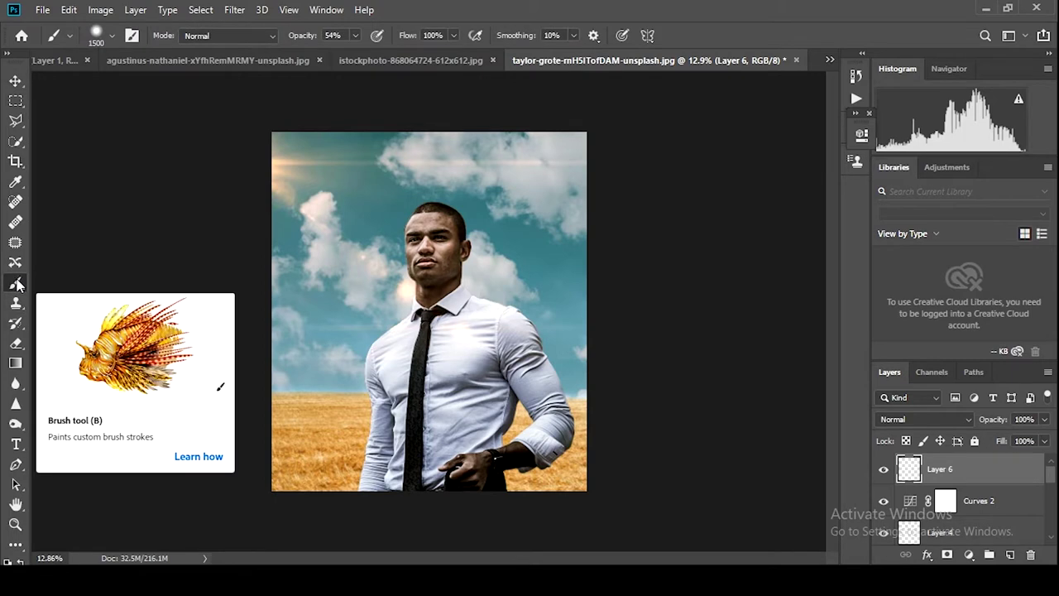
pyautogui.keyDown('alt'); pyautogui.scroll(-1, 521, 298); pyautogui.keyUp('alt')
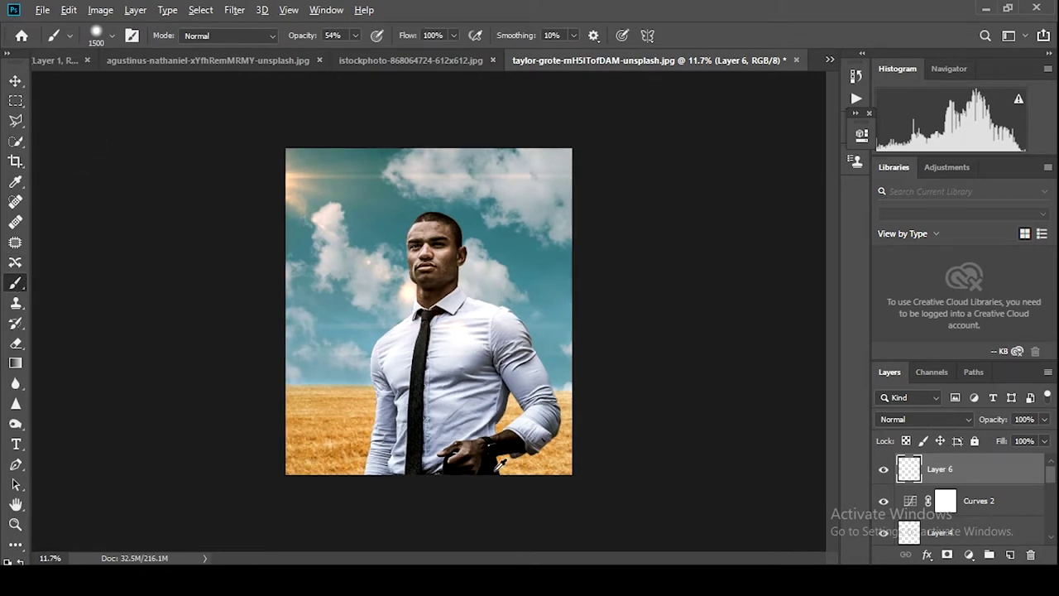
pyautogui.keyDown('alt'); pyautogui.scroll(-2, 566, 489); pyautogui.keyUp('alt')
pyautogui.rightClick(495, 411)
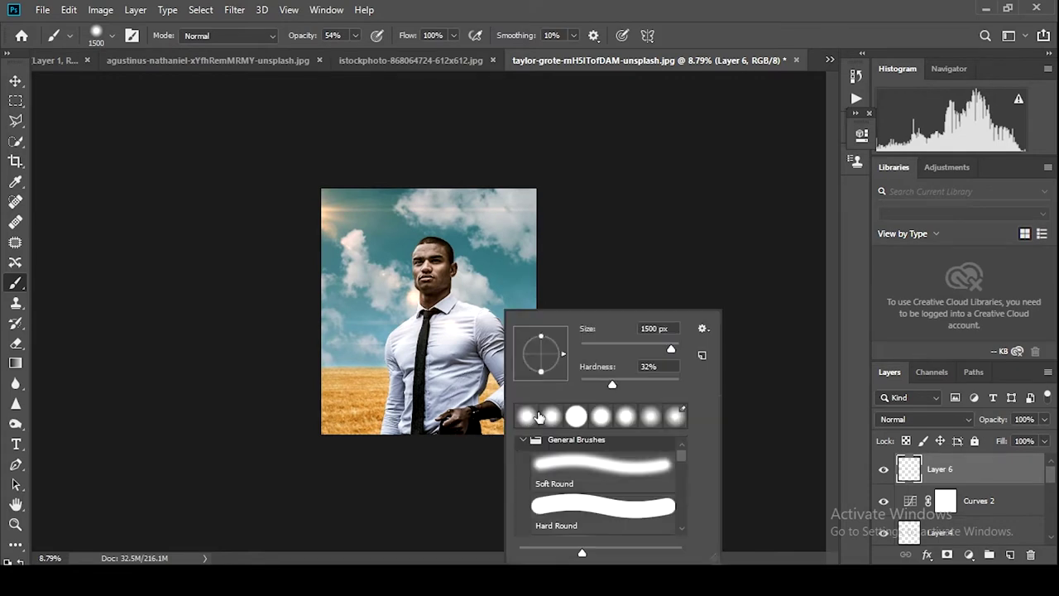
pyautogui.click(648, 367)
pyautogui.write('0')
pyautogui.press('Return')
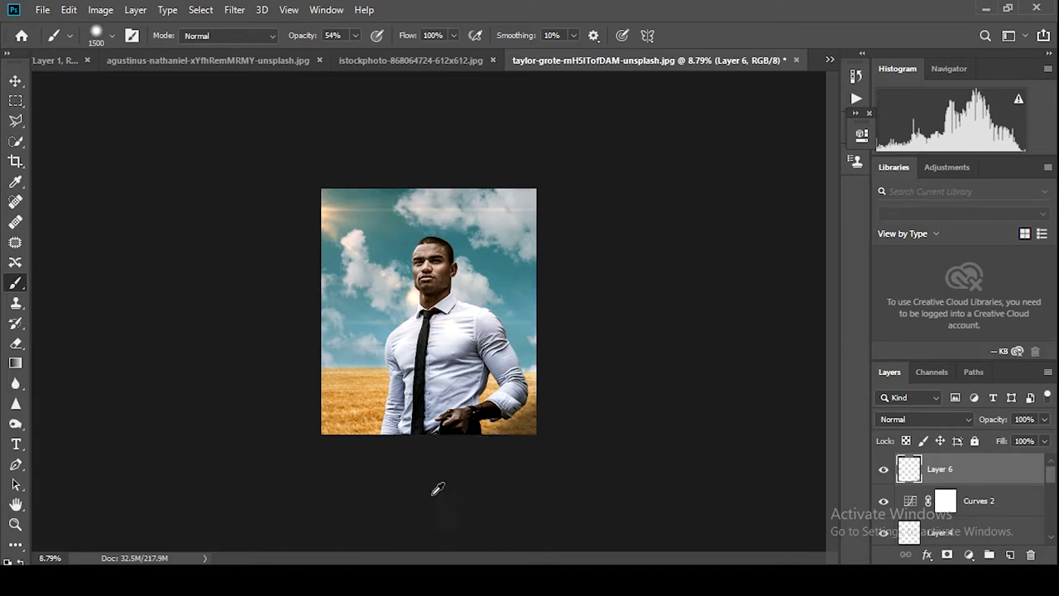
pyautogui.keyDown('alt'); pyautogui.scroll(2, 435, 489); pyautogui.keyUp('alt')
pyautogui.keyDown('alt'); pyautogui.scroll(-1, 414, 484); pyautogui.keyUp('alt')
pyautogui.keyDown('alt'); pyautogui.scroll(-1, 406, 485); pyautogui.keyUp('alt')
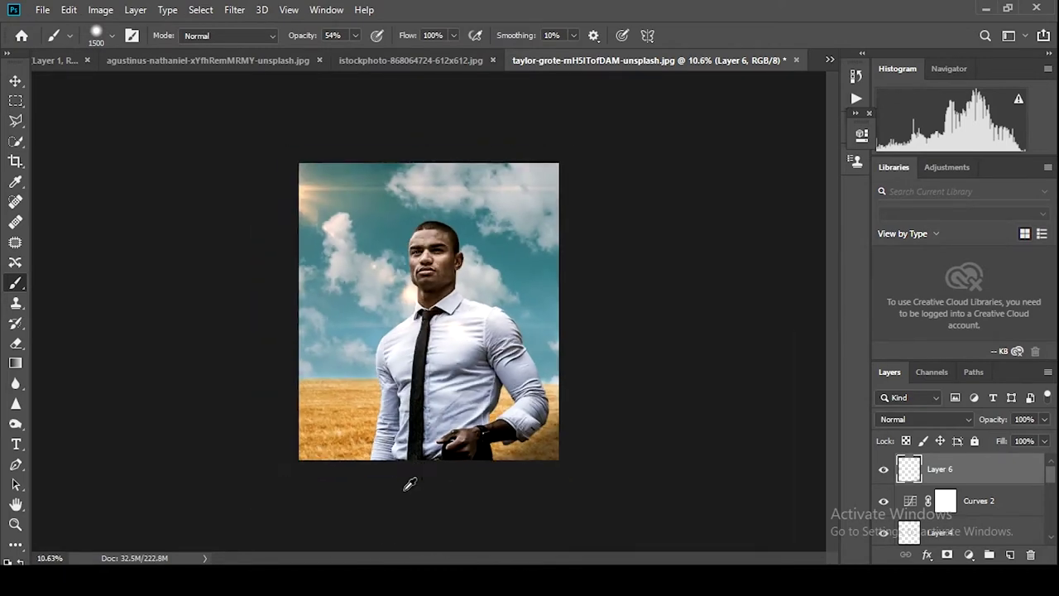
# - Apply a Gaussian Blur with a reduced radius to the active layer
pyautogui.click(16, 80)
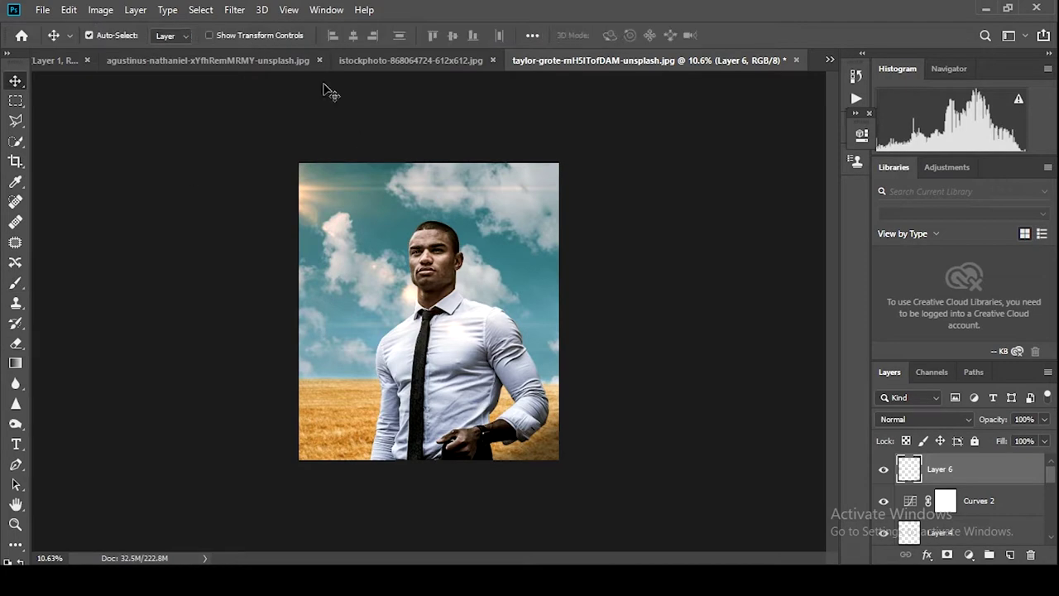
pyautogui.click(235, 9)
pyautogui.moveTo(243, 186)
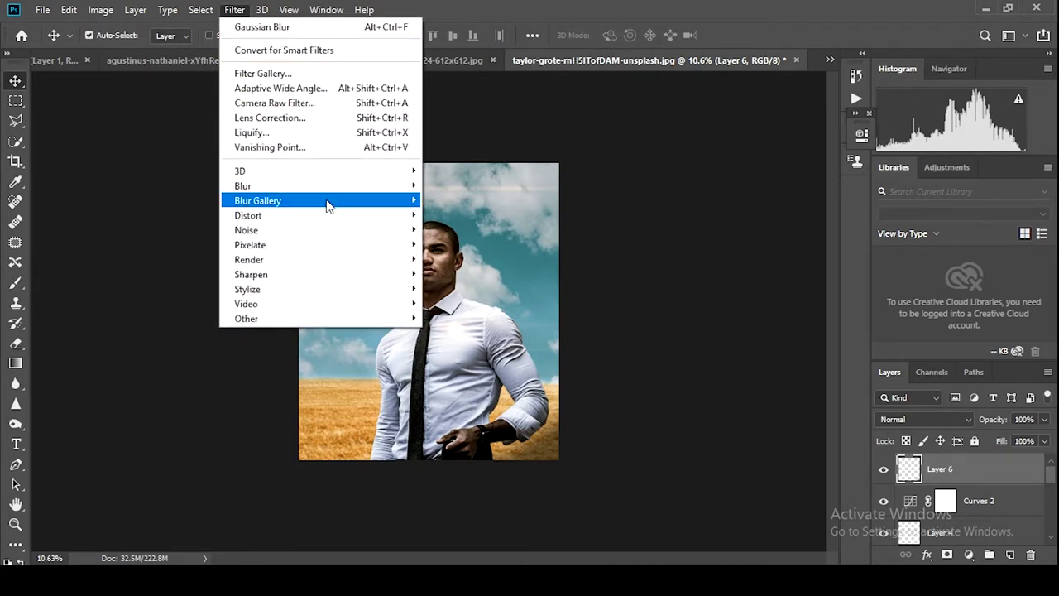
pyautogui.click(476, 244)
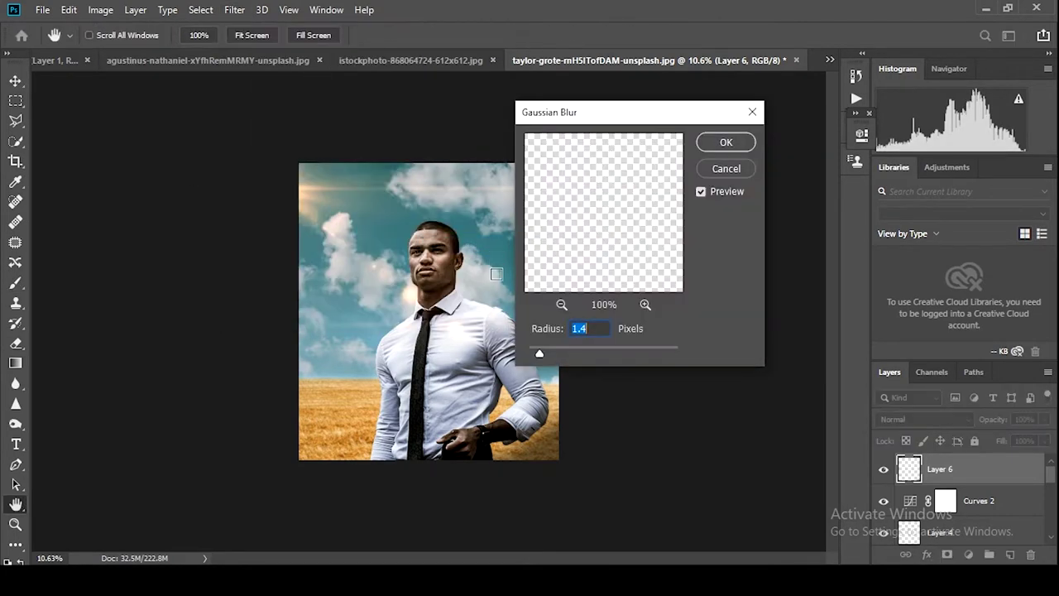
pyautogui.moveTo(647, 356); pyautogui.dragTo(602, 351)
pyautogui.click(717, 145)
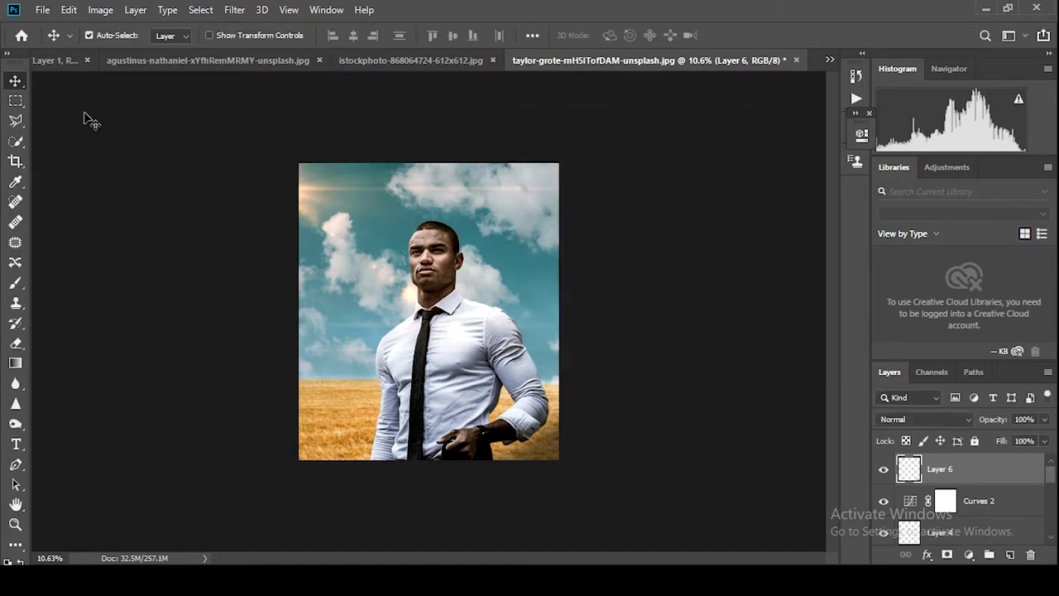
# - Stamp all visible layers into a merged Layer 7, then bring up the filter list
pyautogui.hotkey('ctrl', 'shift', 'alt', 'e')
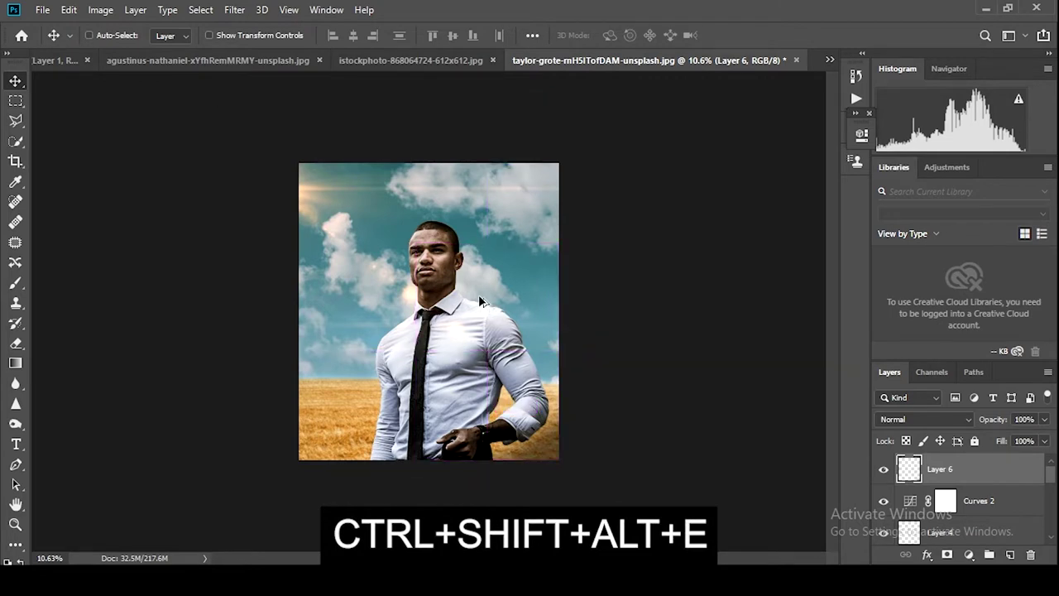
pyautogui.hotkey('ctrl', 'shift', 'alt', 'e')
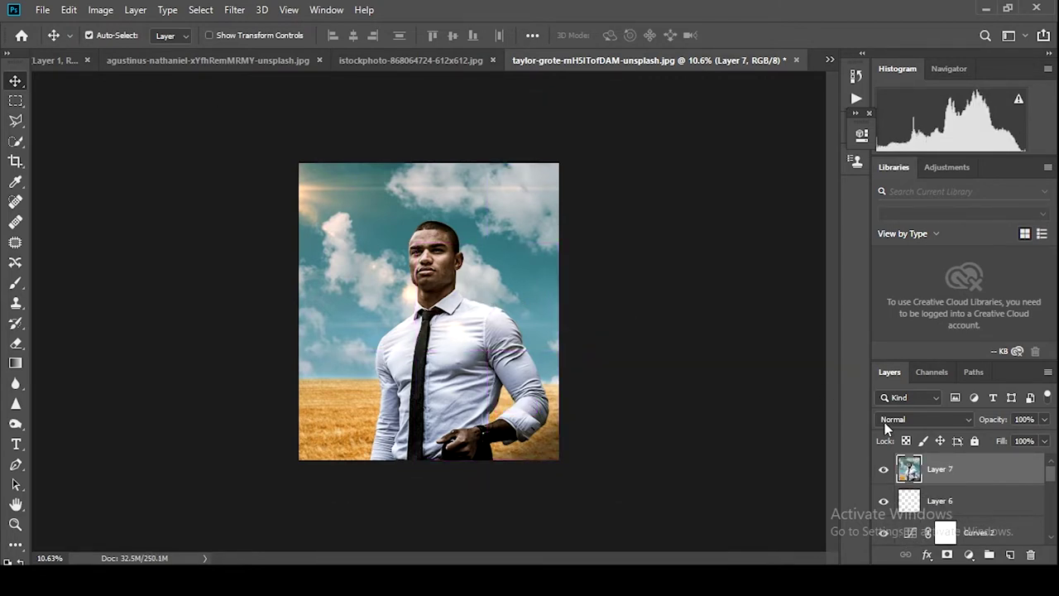
pyautogui.click(260, 10)
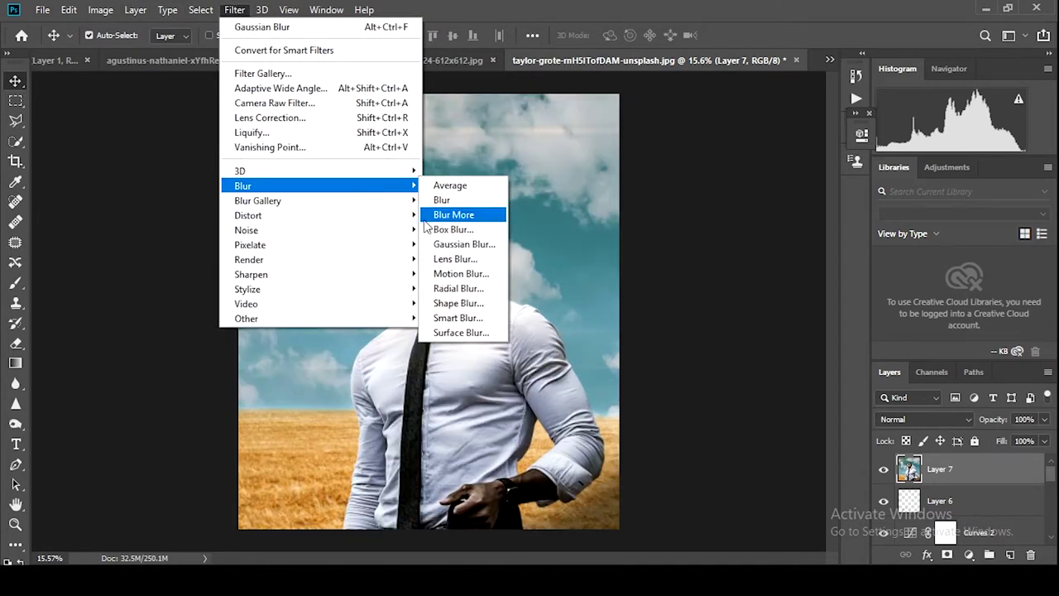
# - Centre an Iris Blur on the man's face, set its strength to 10 px, and apply it
pyautogui.moveTo(257, 200)
pyautogui.click(452, 215)
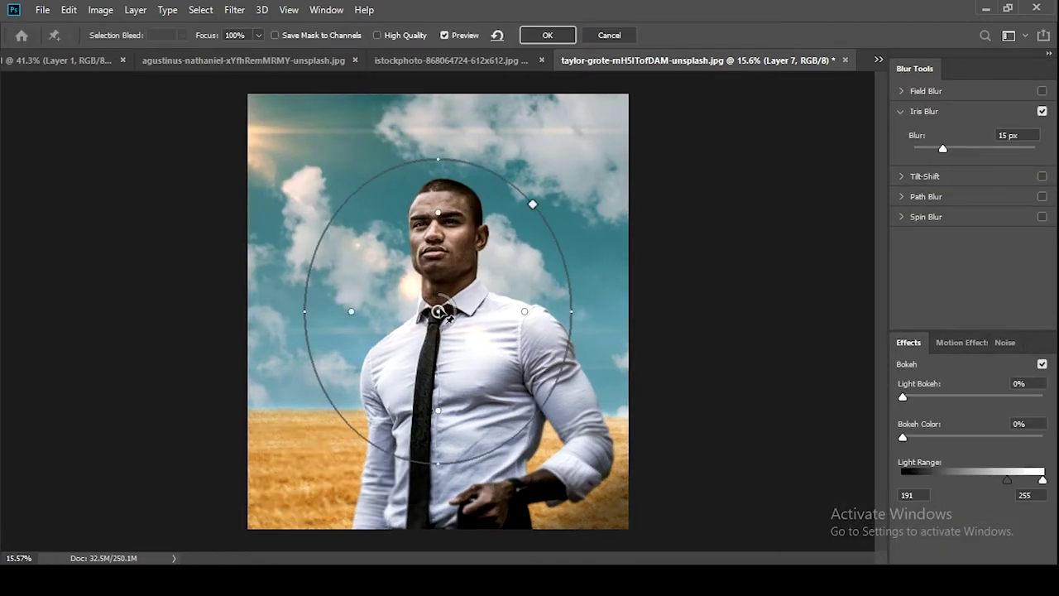
pyautogui.moveTo(438, 312)
pyautogui.mouseDown()
pyautogui.moveTo(437, 190)
pyautogui.moveTo(440, 243)
pyautogui.moveTo(467, 262)
pyautogui.moveTo(455, 299)
pyautogui.mouseUp()
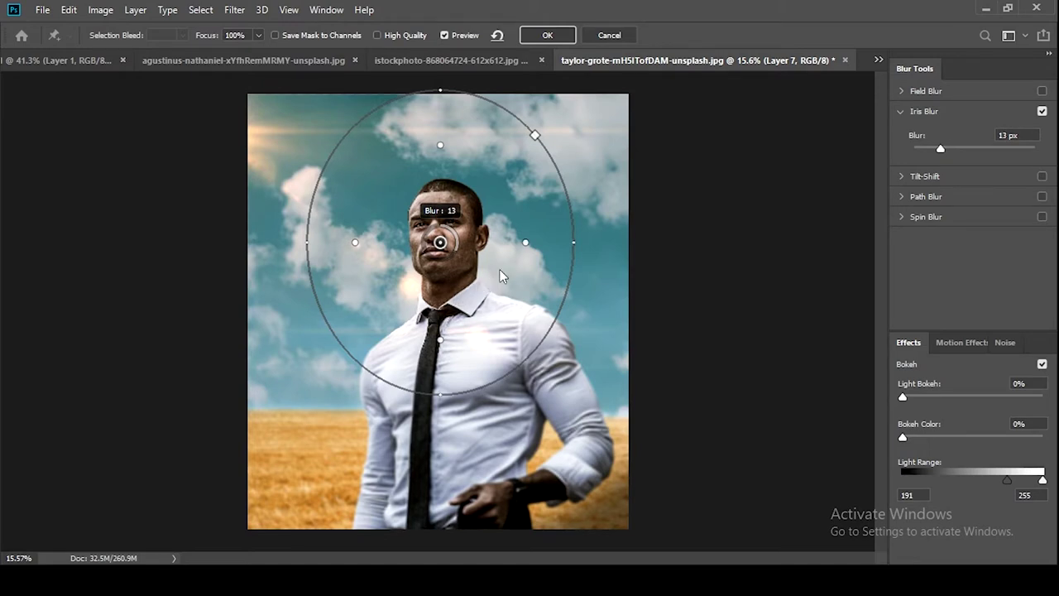
pyautogui.moveTo(521, 259)
pyautogui.mouseDown()
pyautogui.moveTo(549, 239)
pyautogui.moveTo(558, 254)
pyautogui.mouseUp()
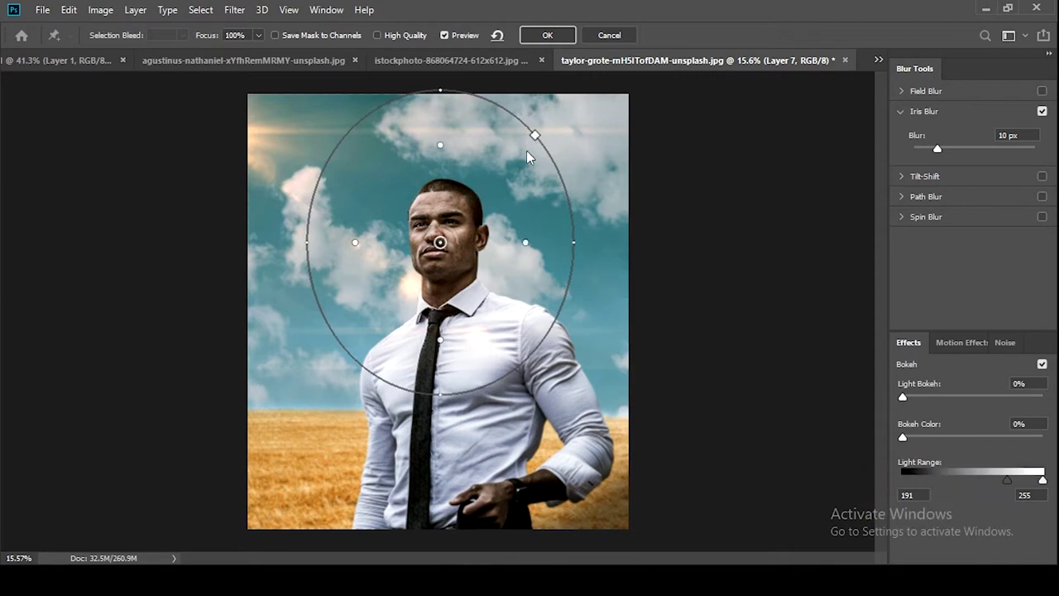
pyautogui.click(546, 42)
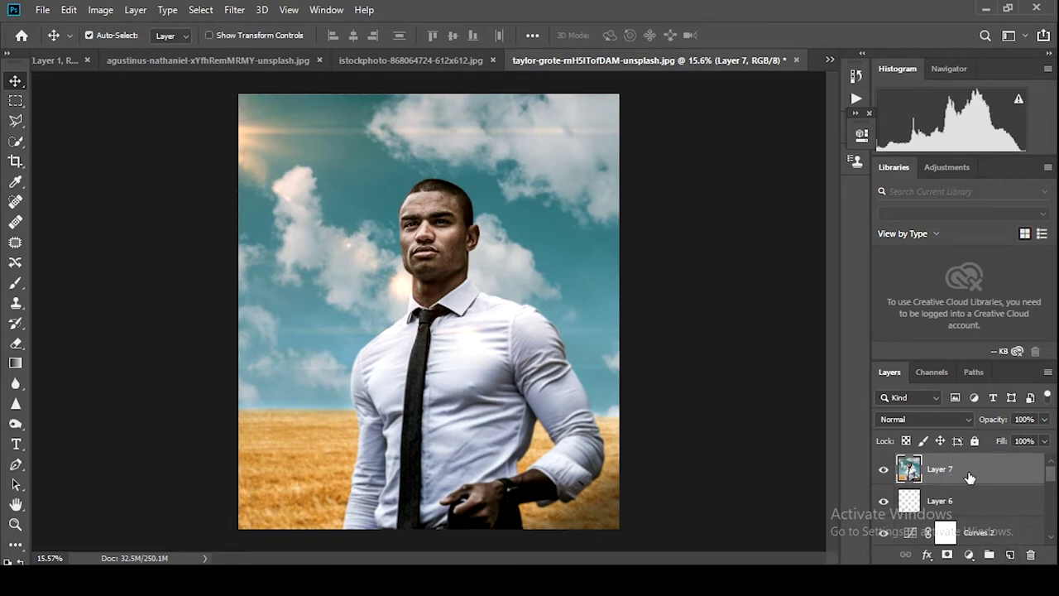
# - Add a Hue/Saturation adjustment layer with boosted overall saturation and adjusted Blues saturation
pyautogui.click(969, 555)
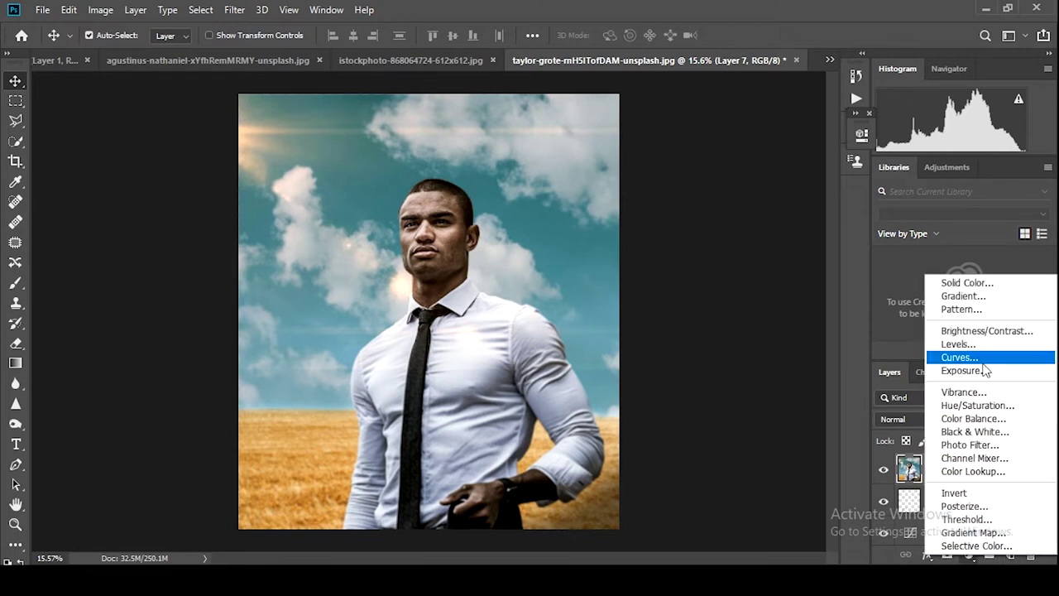
pyautogui.click(978, 405)
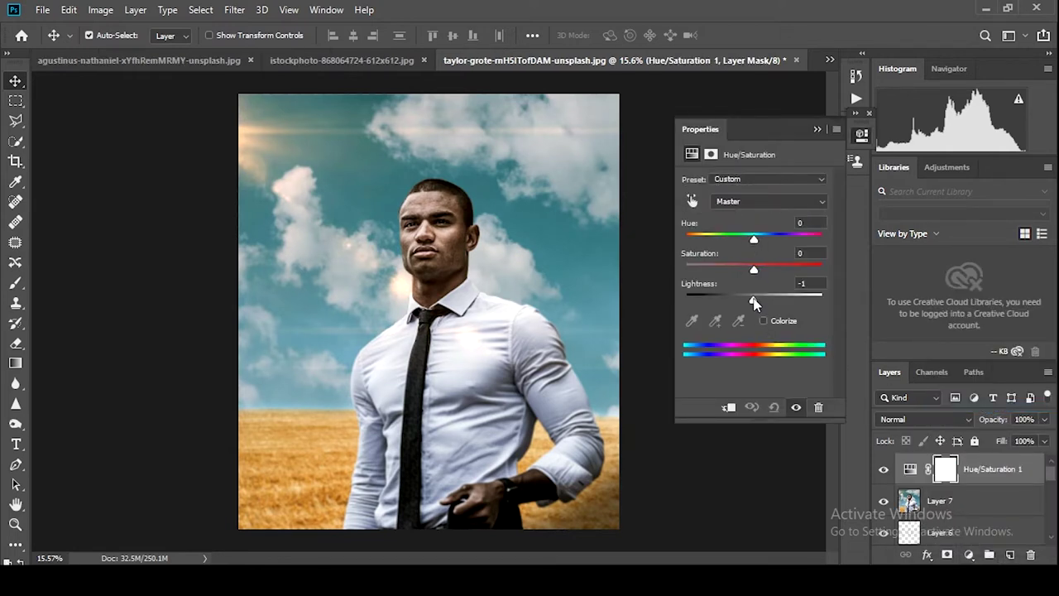
pyautogui.moveTo(753, 300); pyautogui.dragTo(757, 299)
pyautogui.moveTo(754, 269); pyautogui.dragTo(762, 269)
pyautogui.moveTo(754, 239); pyautogui.dragTo(753, 242)
pyautogui.moveTo(757, 299); pyautogui.dragTo(756, 300)
pyautogui.moveTo(762, 269); pyautogui.dragTo(737, 269)
pyautogui.click(769, 201)
pyautogui.click(795, 271)
pyautogui.click(861, 137)
# - Stamp all visible layers into a new merged Layer 8 with Ctrl+Shift+Alt+E
pyautogui.press('z')
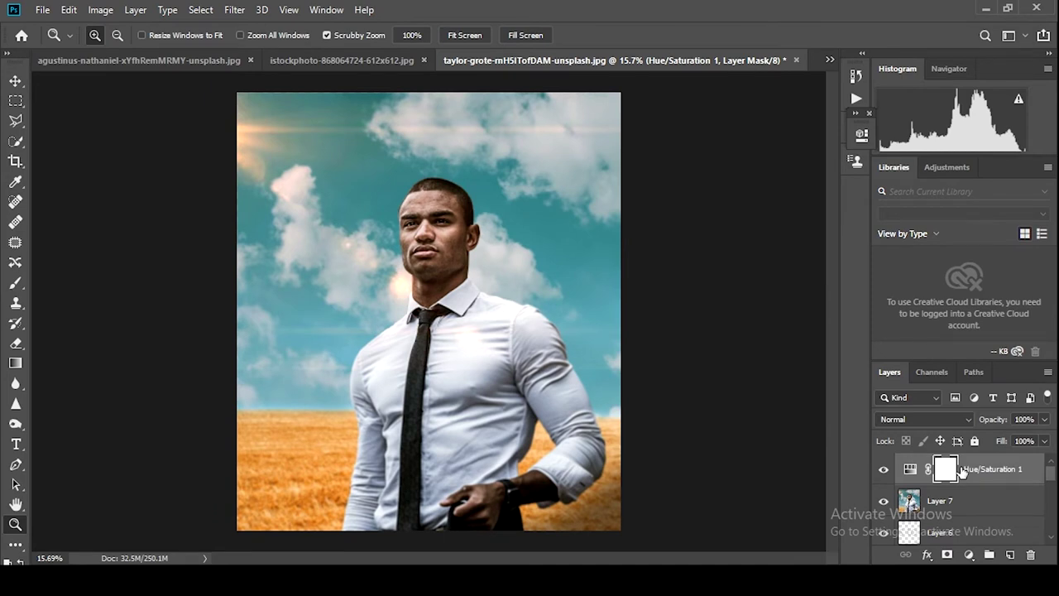
pyautogui.hotkey('ctrl', 'shift', 'alt', 'e')
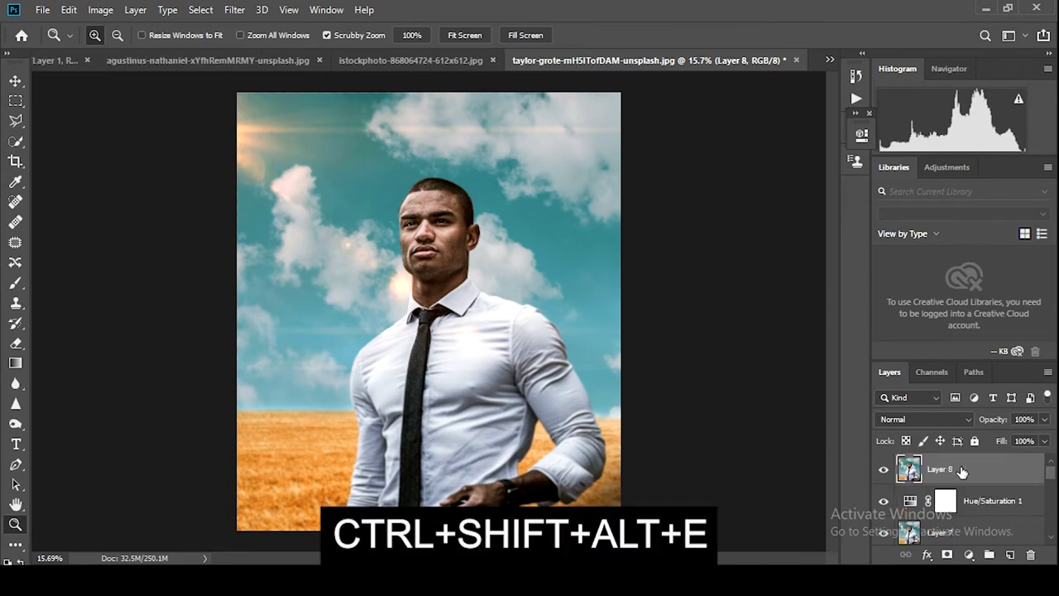
pyautogui.click(234, 10)
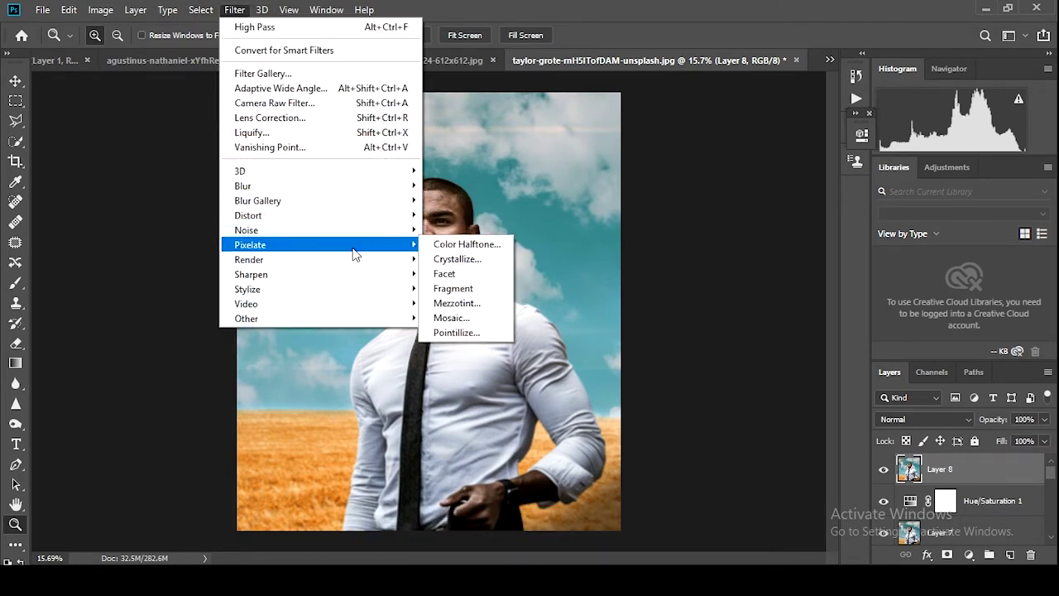
pyautogui.moveTo(251, 274)
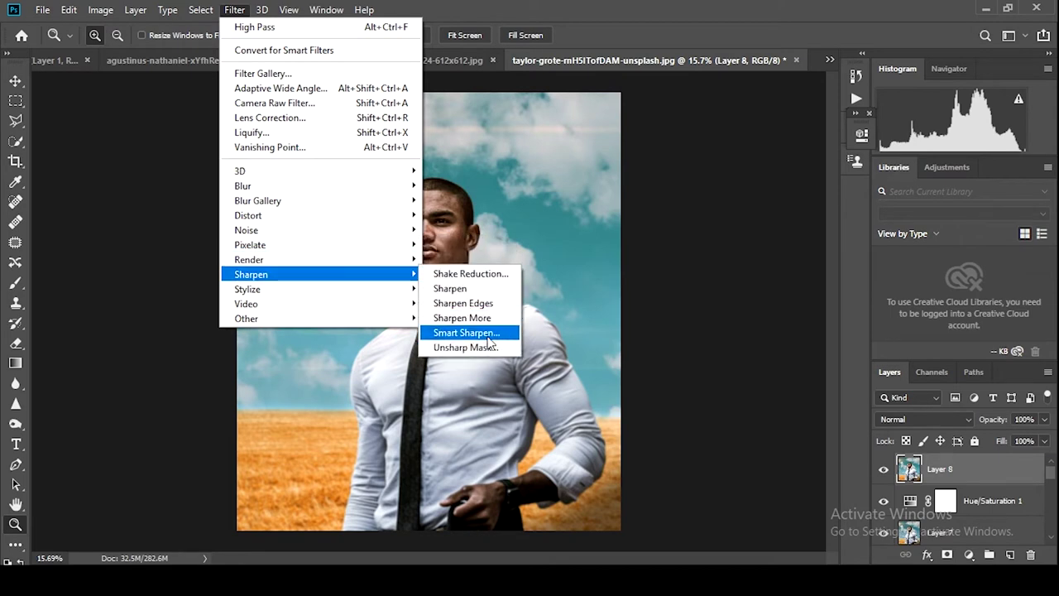
# - Apply Unsharp Mask to Layer 8: Amount 30%, Radius 1.8 px, Threshold 0
pyautogui.click(482, 348)
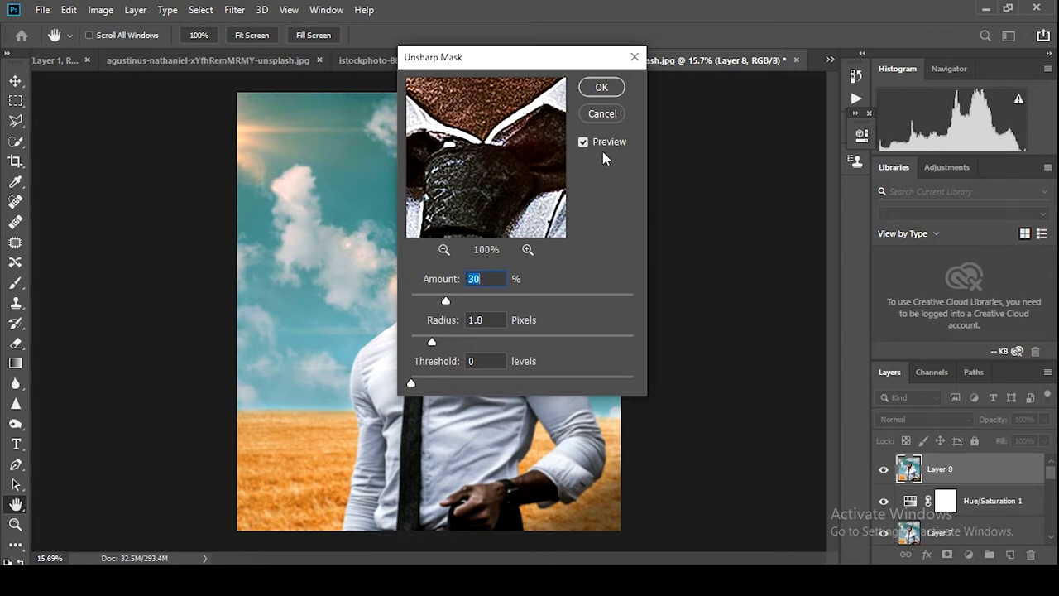
pyautogui.click(604, 86)
pyautogui.press('z')
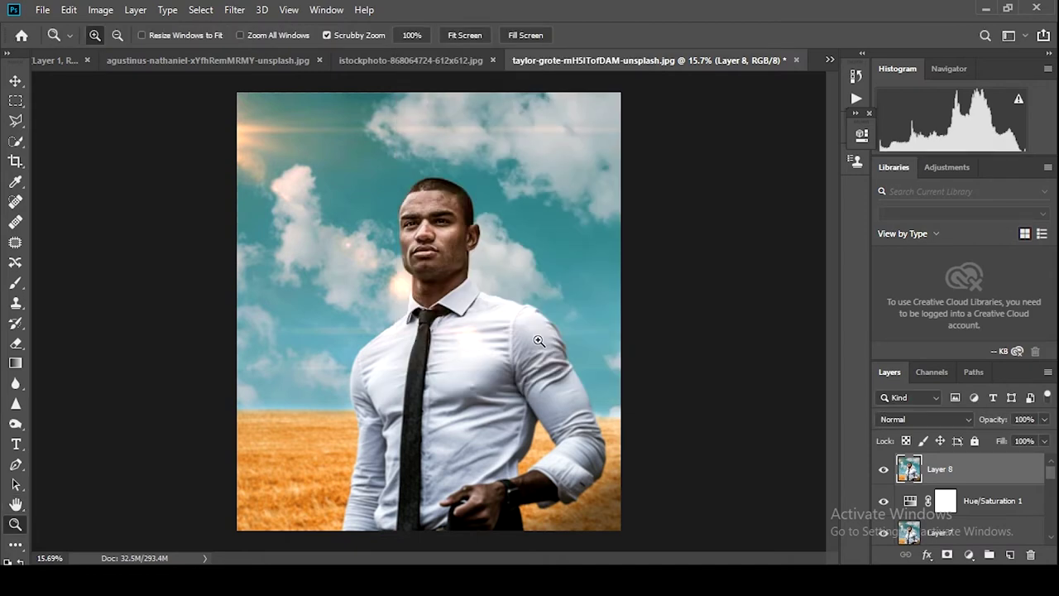
pyautogui.moveTo(538, 340); pyautogui.dragTo(548, 340)
pyautogui.press('v')
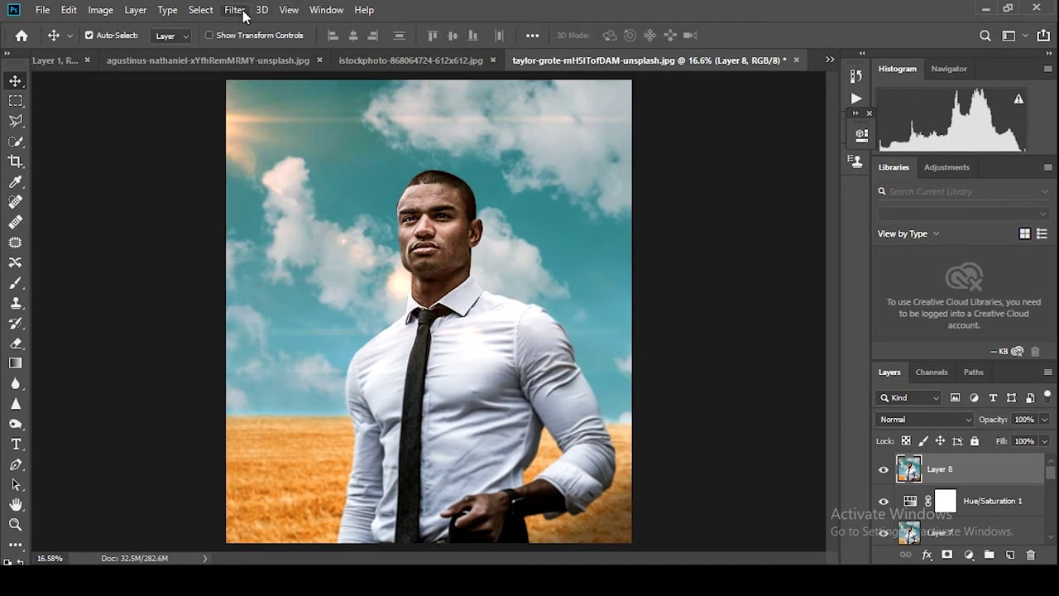
pyautogui.click(236, 9)
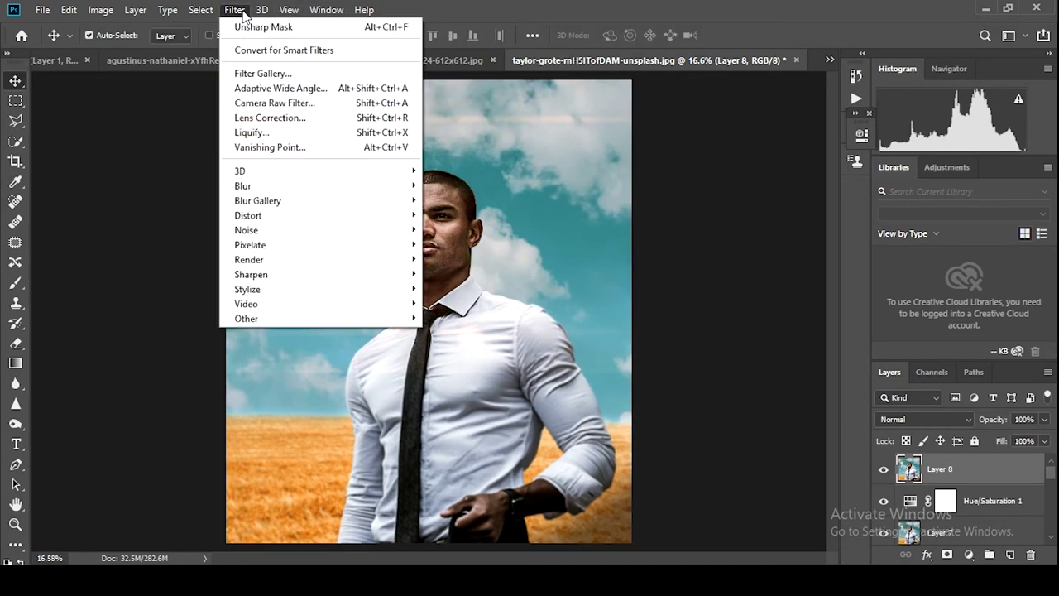
# - In Camera Raw, grade the basic sliders: greener tint, lower contrast, Highlights -49, Shadows +18, Whites +33, darker blacks
pyautogui.click(311, 104)
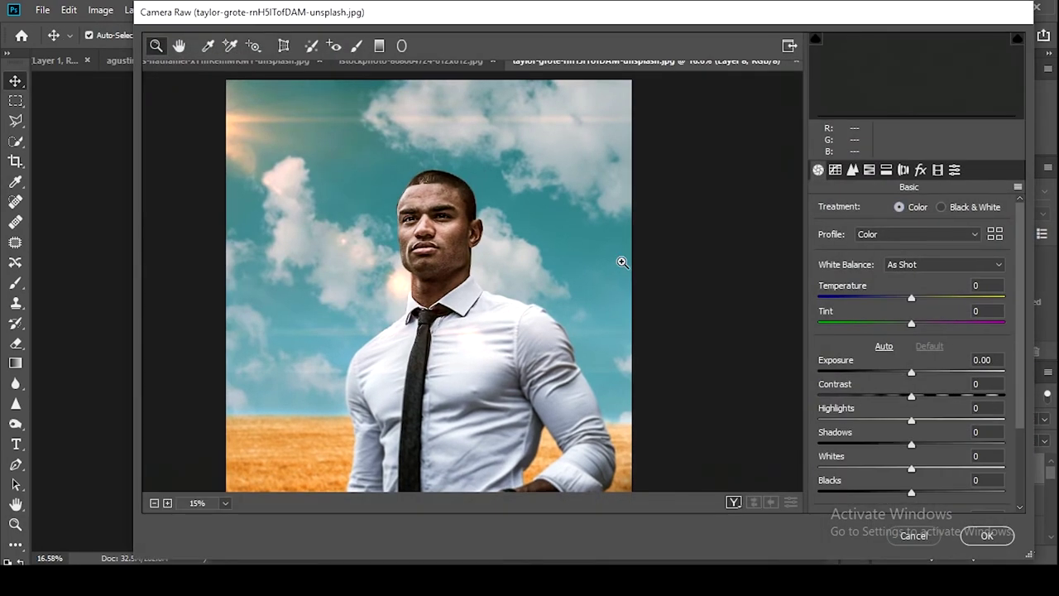
pyautogui.moveTo(911, 322); pyautogui.dragTo(901, 322)
pyautogui.moveTo(911, 419)
pyautogui.mouseDown()
pyautogui.moveTo(848, 419)
pyautogui.moveTo(929, 445)
pyautogui.mouseUp()
pyautogui.moveTo(911, 396); pyautogui.dragTo(906, 397)
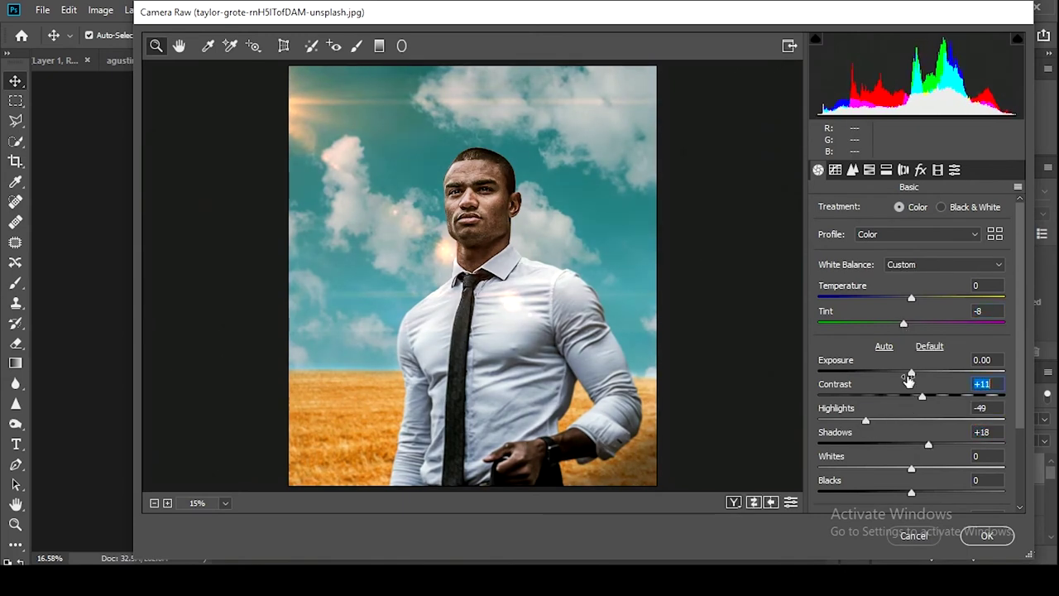
pyautogui.moveTo(911, 298); pyautogui.dragTo(900, 325)
pyautogui.scroll(-3, 900, 324)
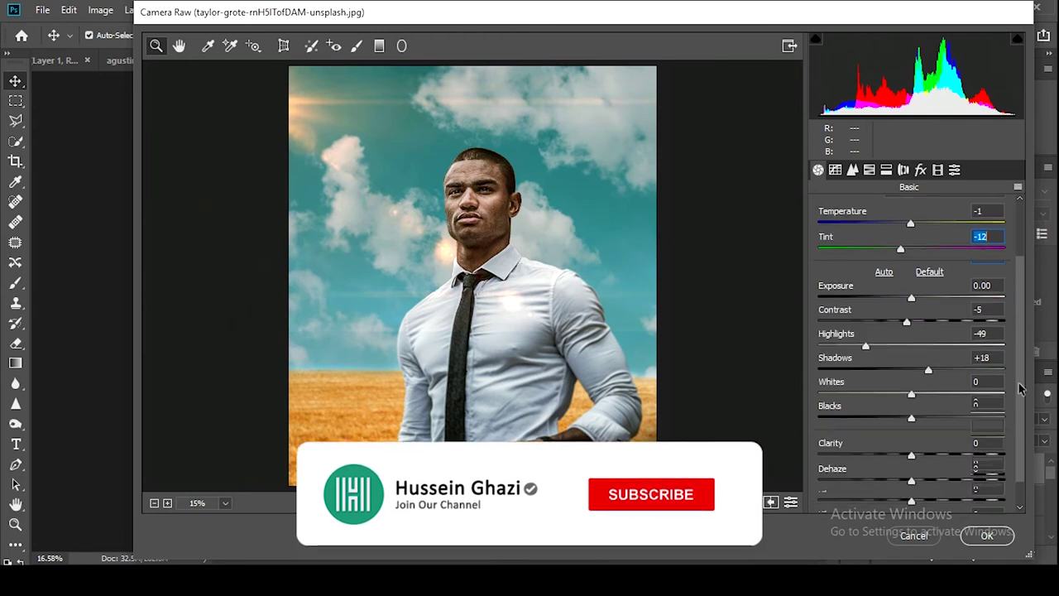
pyautogui.moveTo(911, 385)
pyautogui.mouseDown()
pyautogui.moveTo(964, 374)
pyautogui.moveTo(941, 361)
pyautogui.mouseUp()
pyautogui.moveTo(910, 386); pyautogui.dragTo(909, 385)
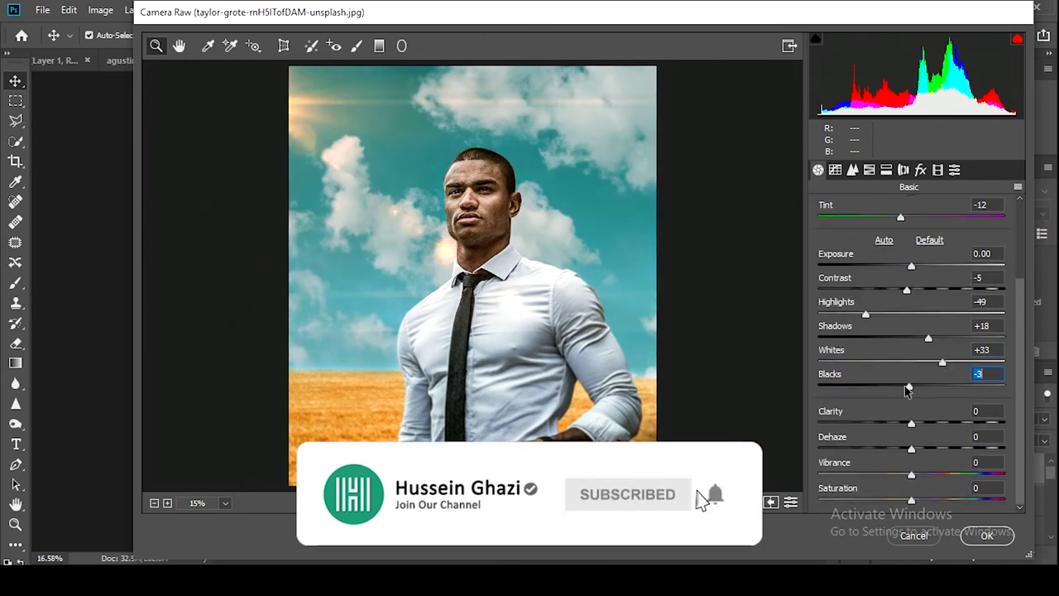
pyautogui.moveTo(866, 314); pyautogui.dragTo(876, 313)
# - Darken the tone curve's highlights, set its shadows to +13, and apply the Camera Raw grade
pyautogui.click(835, 170)
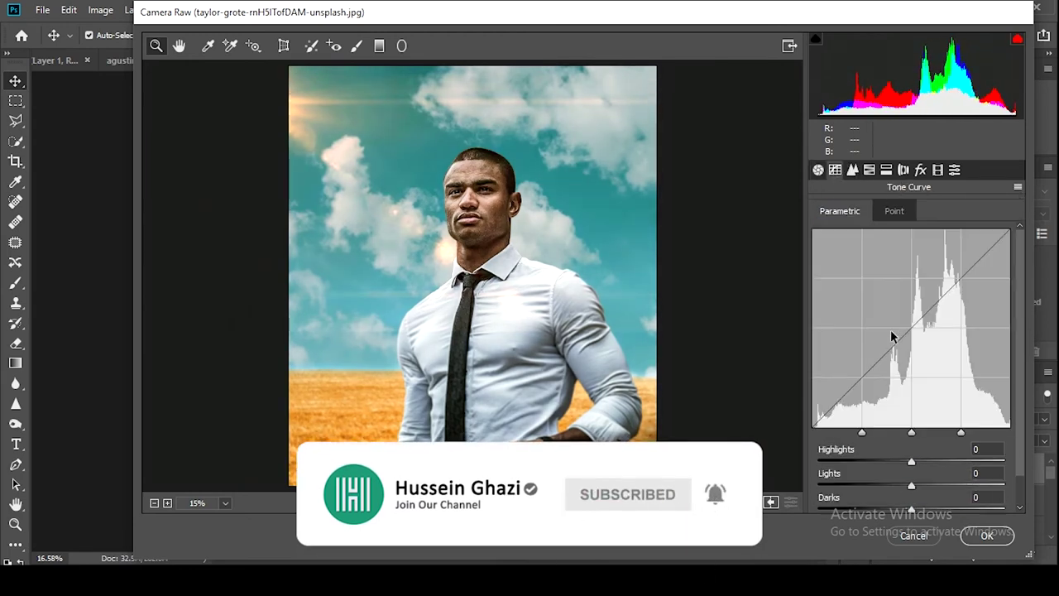
pyautogui.moveTo(911, 462); pyautogui.dragTo(895, 430)
pyautogui.scroll(-1, 910, 350)
pyautogui.moveTo(939, 500); pyautogui.dragTo(923, 499)
pyautogui.click(895, 429)
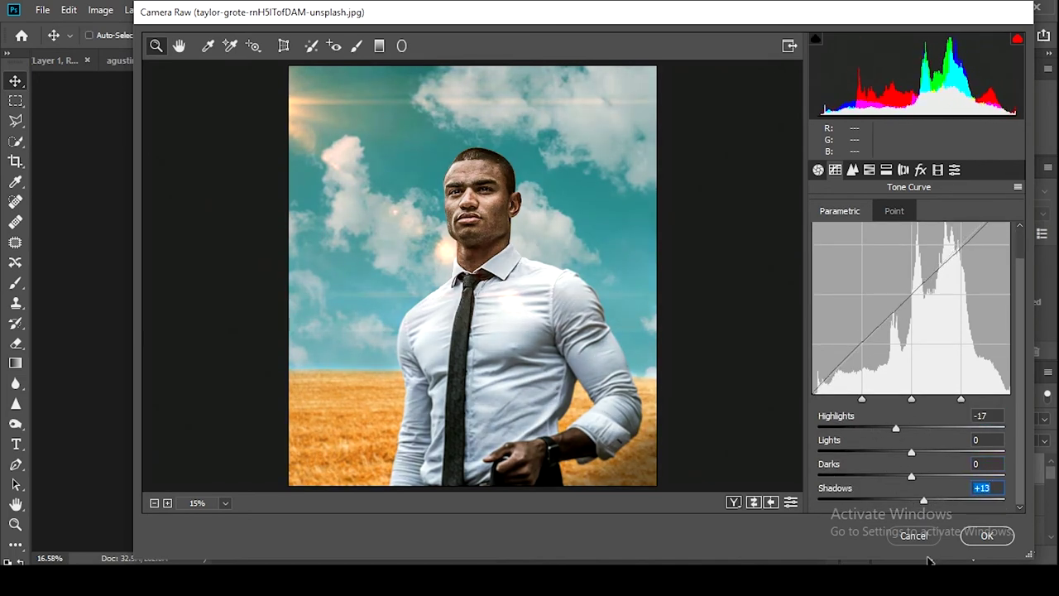
pyautogui.click(987, 535)
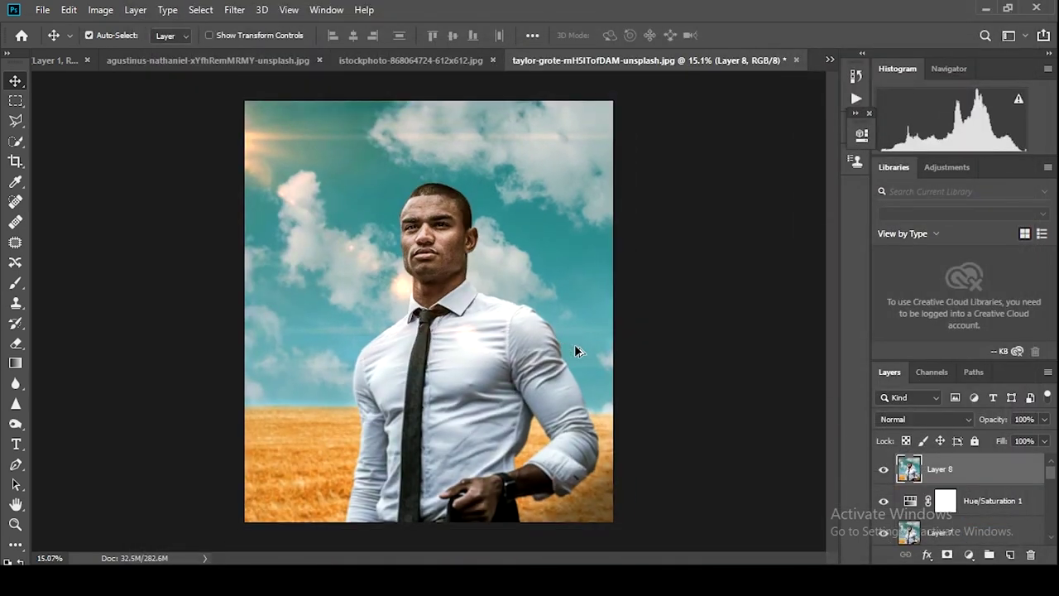
# - Export the composite with Export As as a 3157 × 3598 JPG at 100% quality
pyautogui.click(42, 10)
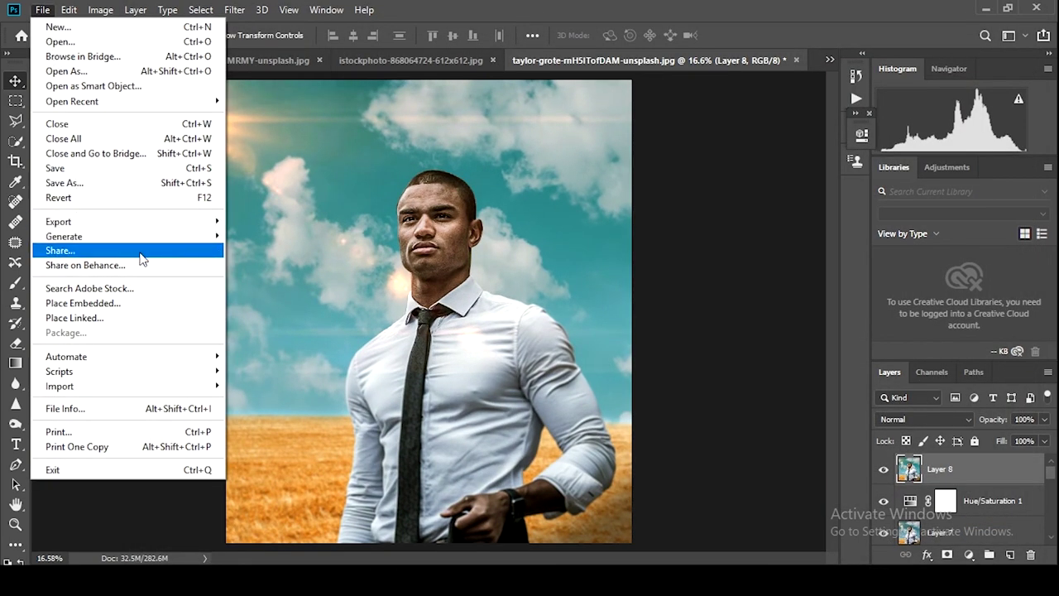
pyautogui.click(273, 235)
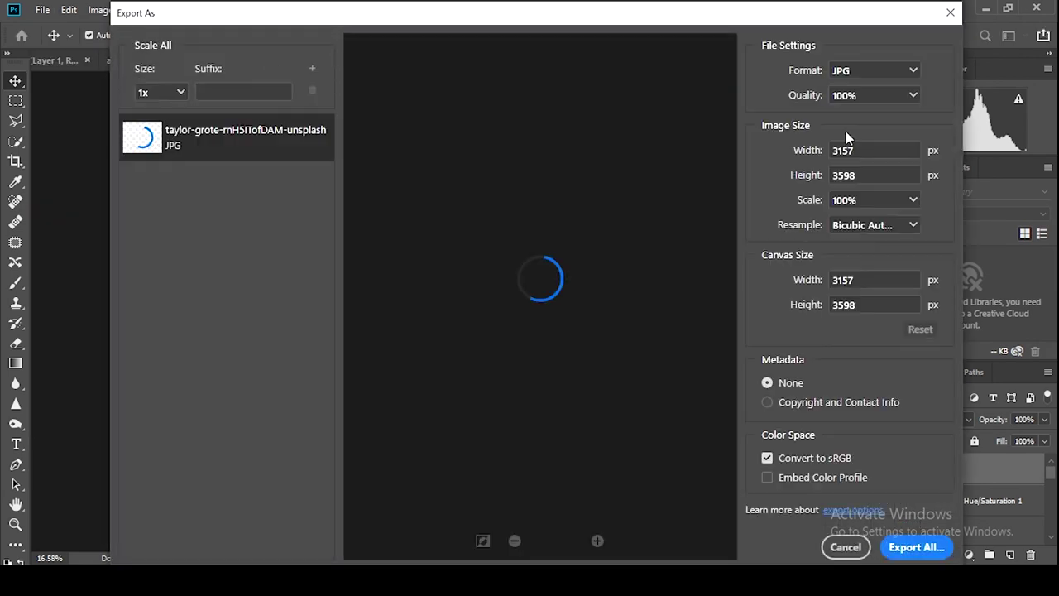
pyautogui.click(908, 549)
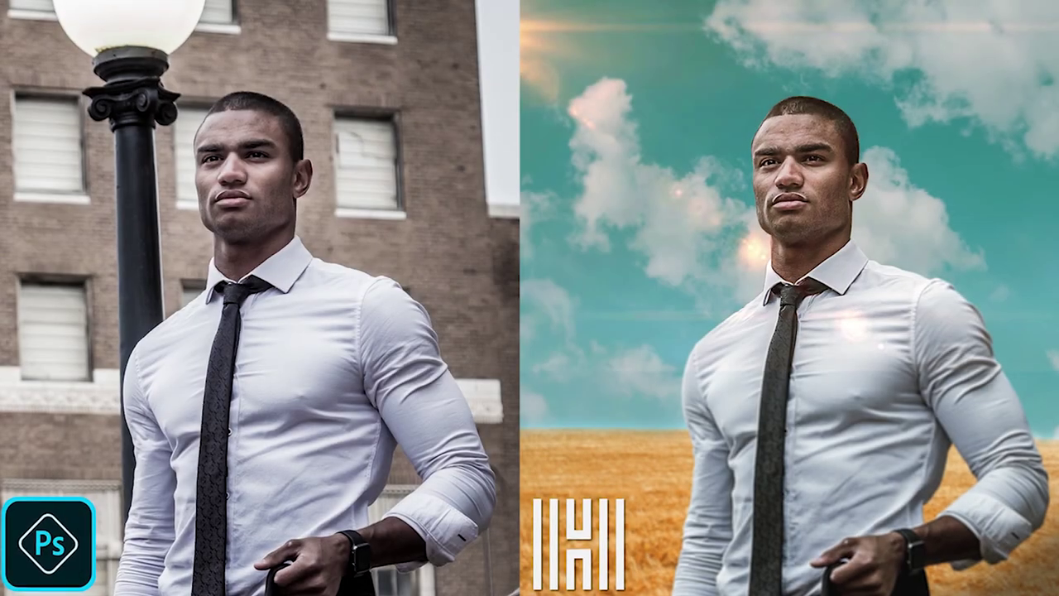